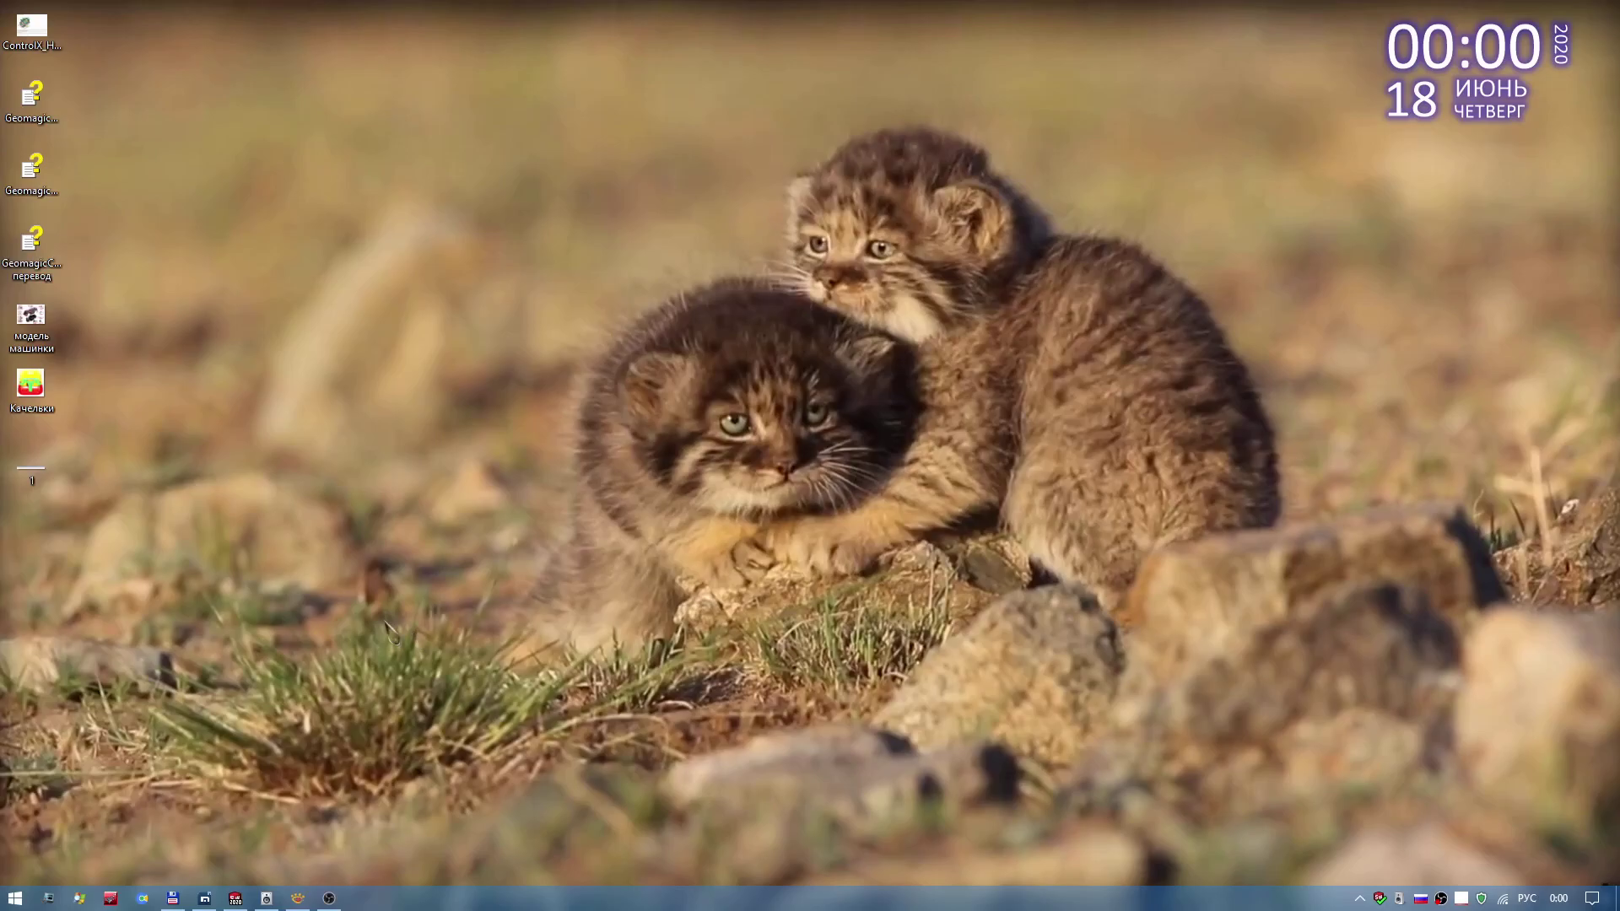
View the forum question image 1.JPG full screen in XnView, then return to SOLIDWORKS.
left_click(297, 898)
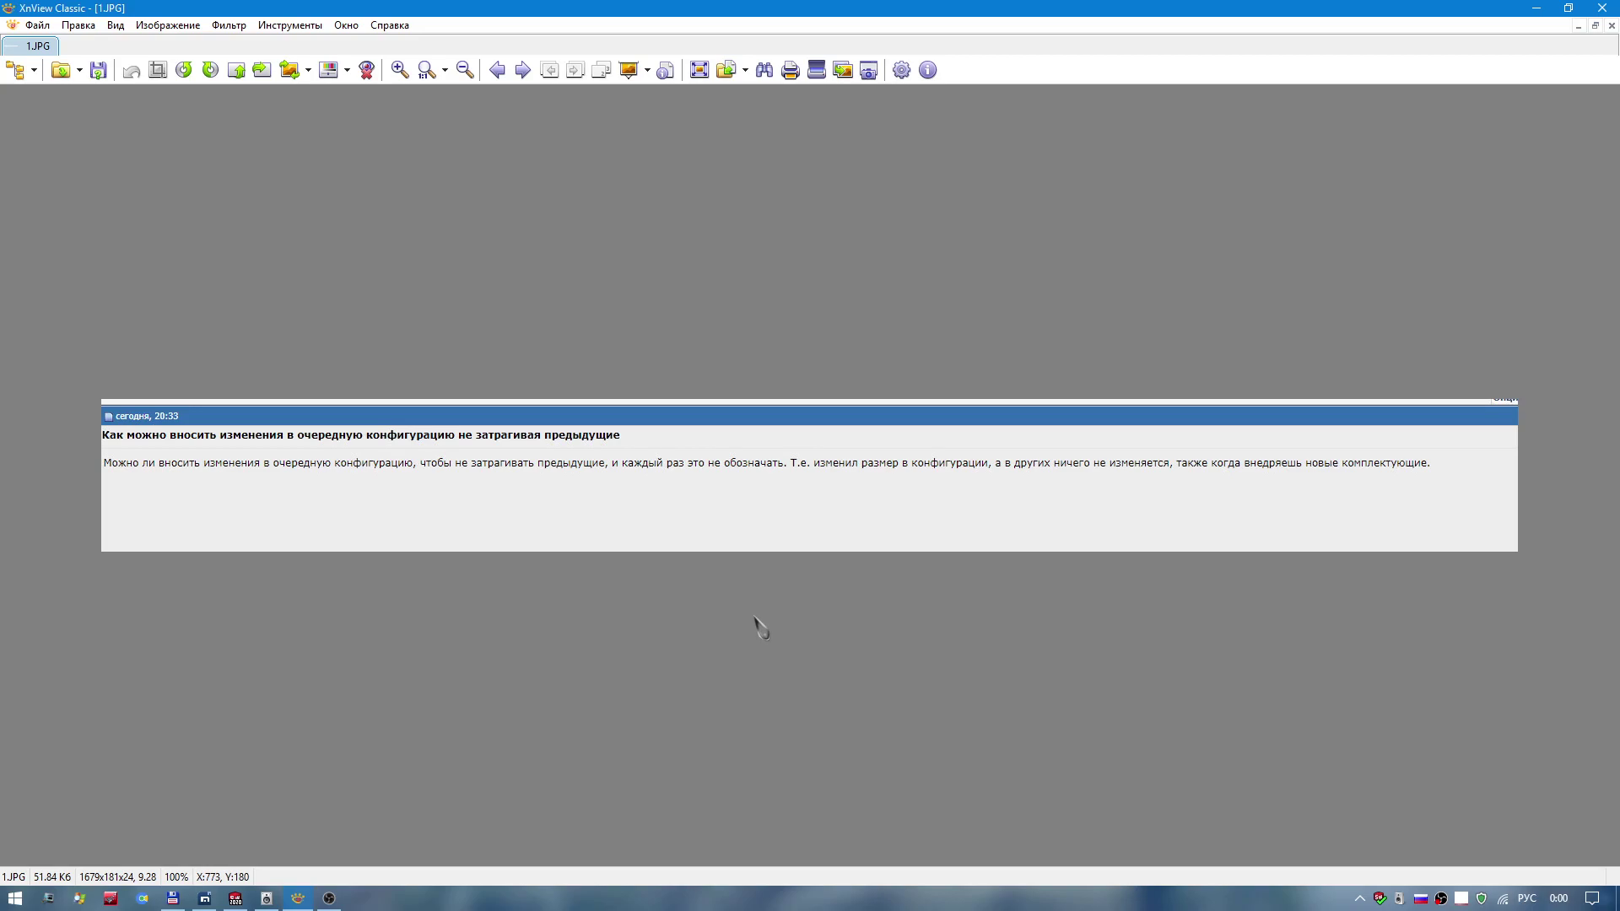
left_click(699, 69)
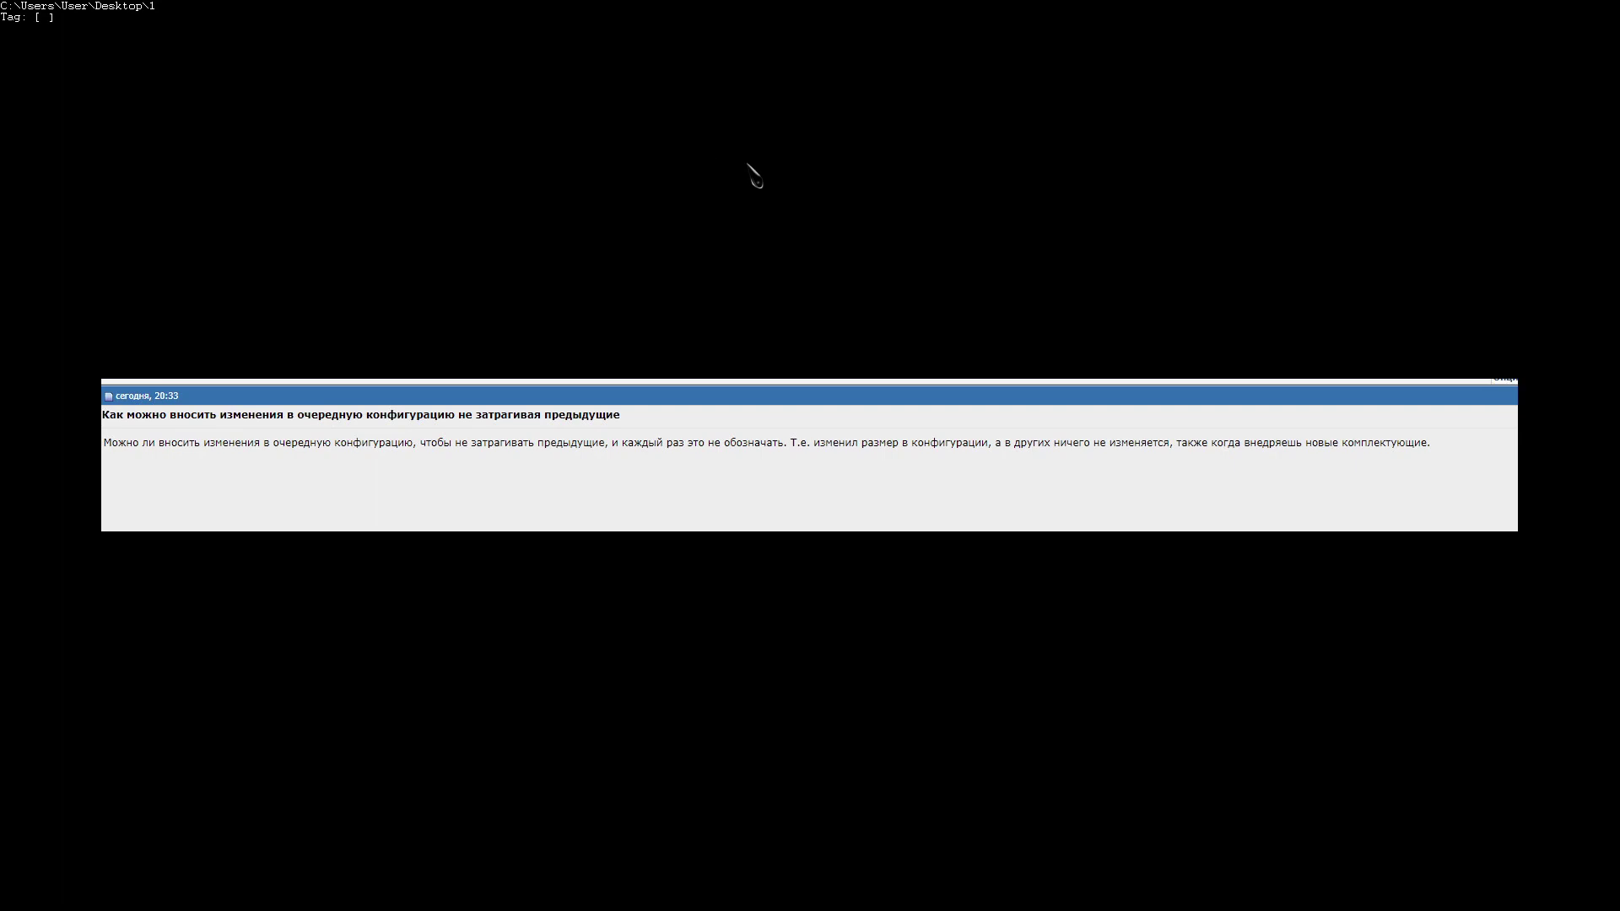
key("Escape")
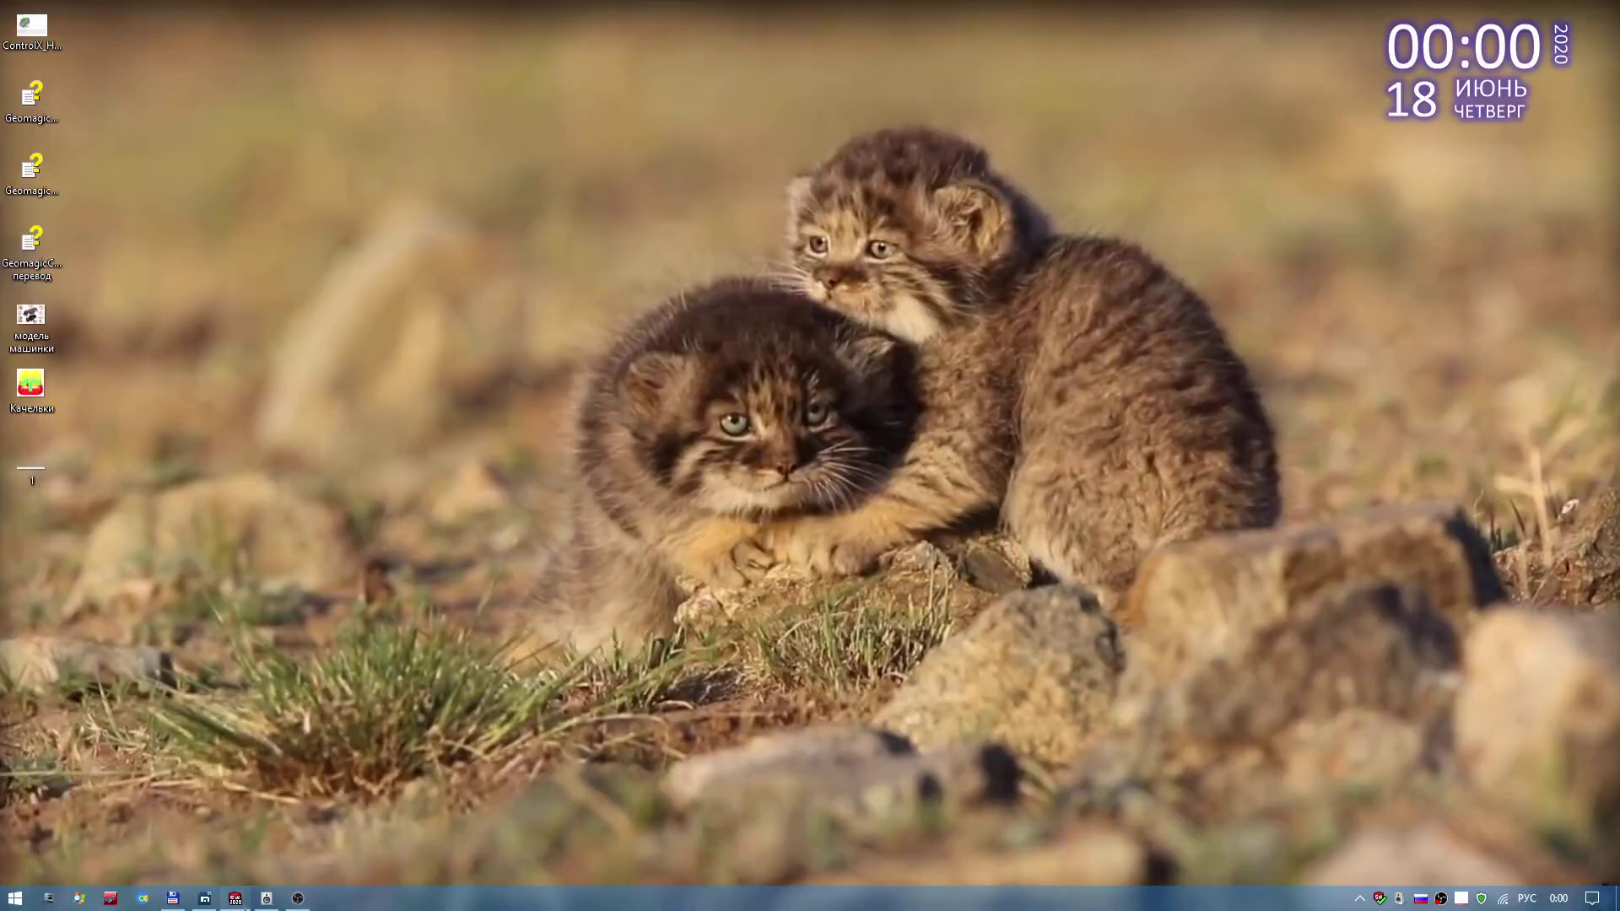
left_click(235, 898)
Create new part Деталь2 and start a line sketch on the Спереди plane.
left_click(324, 22)
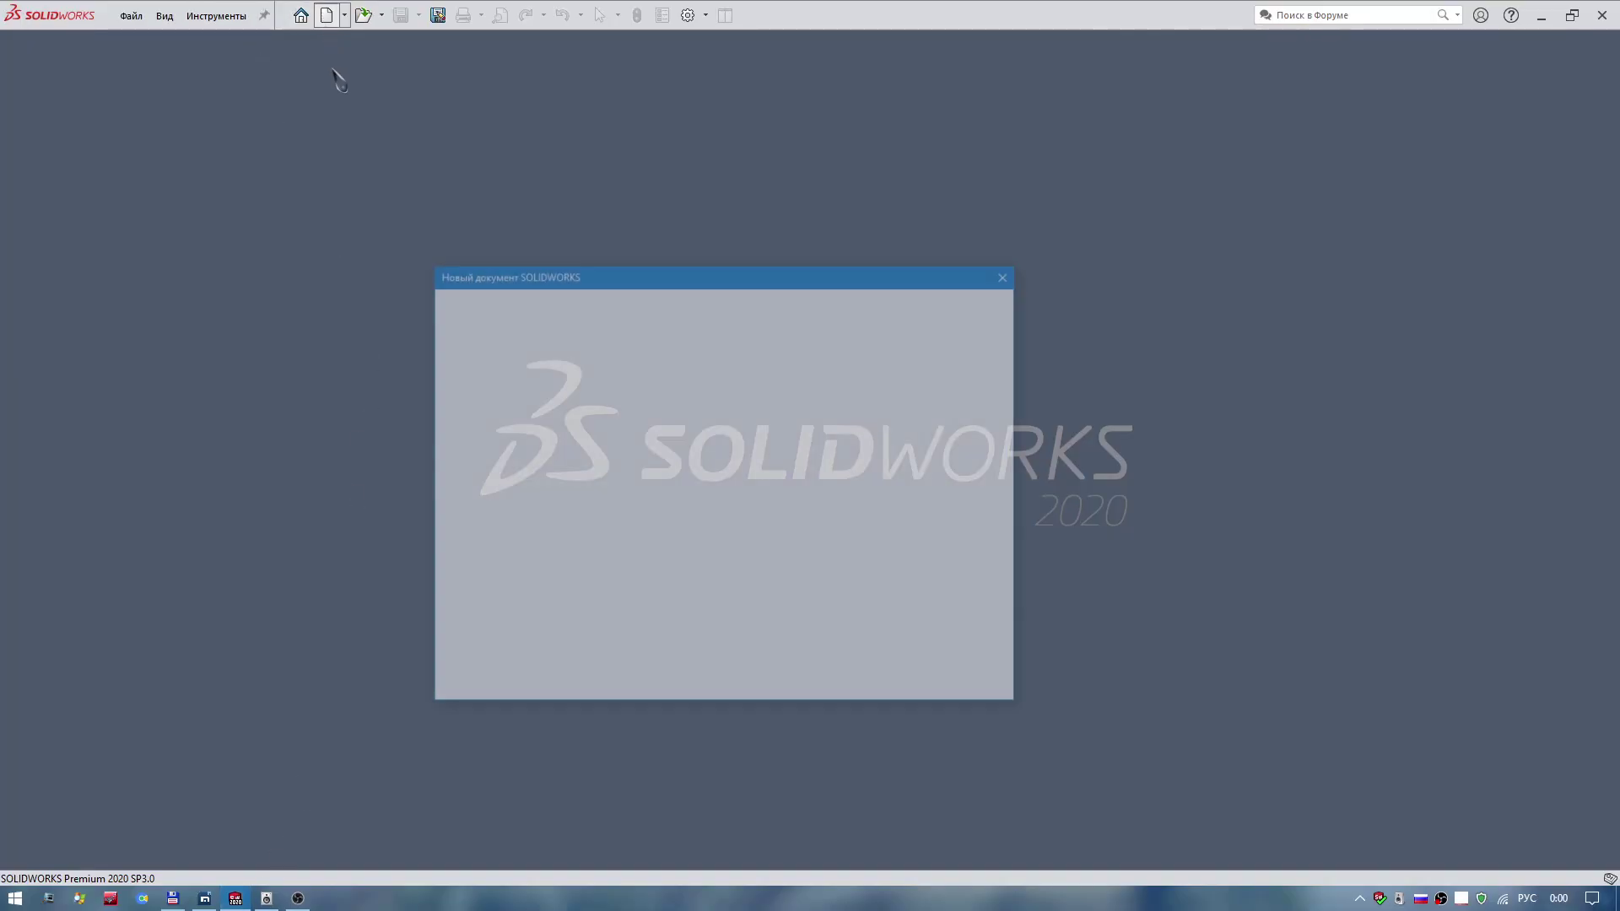
left_click(828, 675)
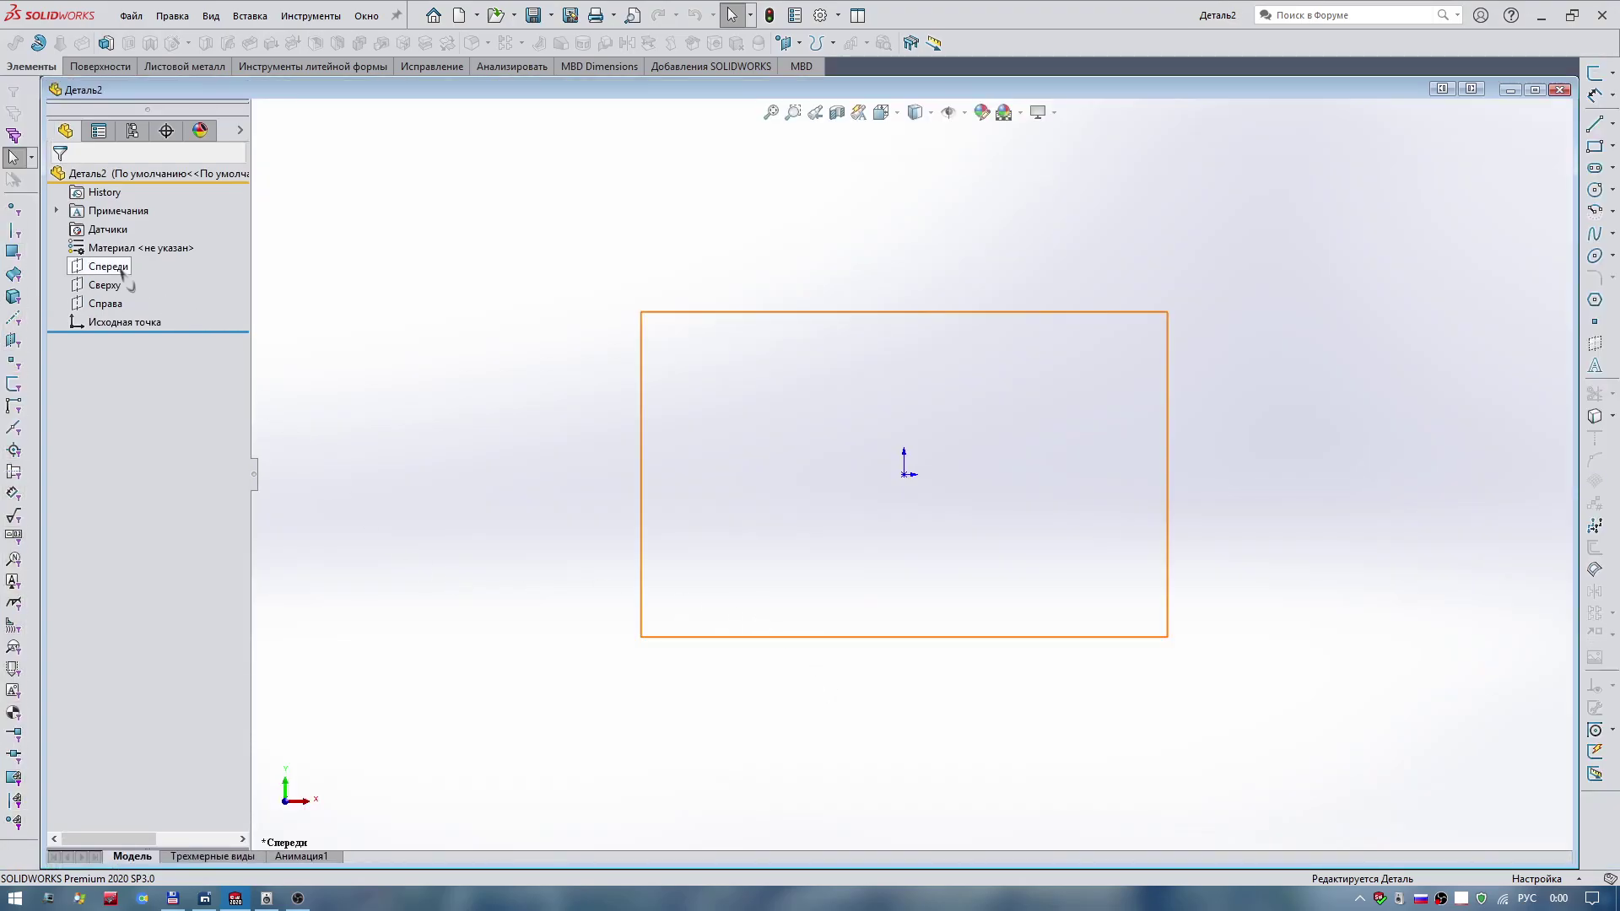
left_click(118, 266)
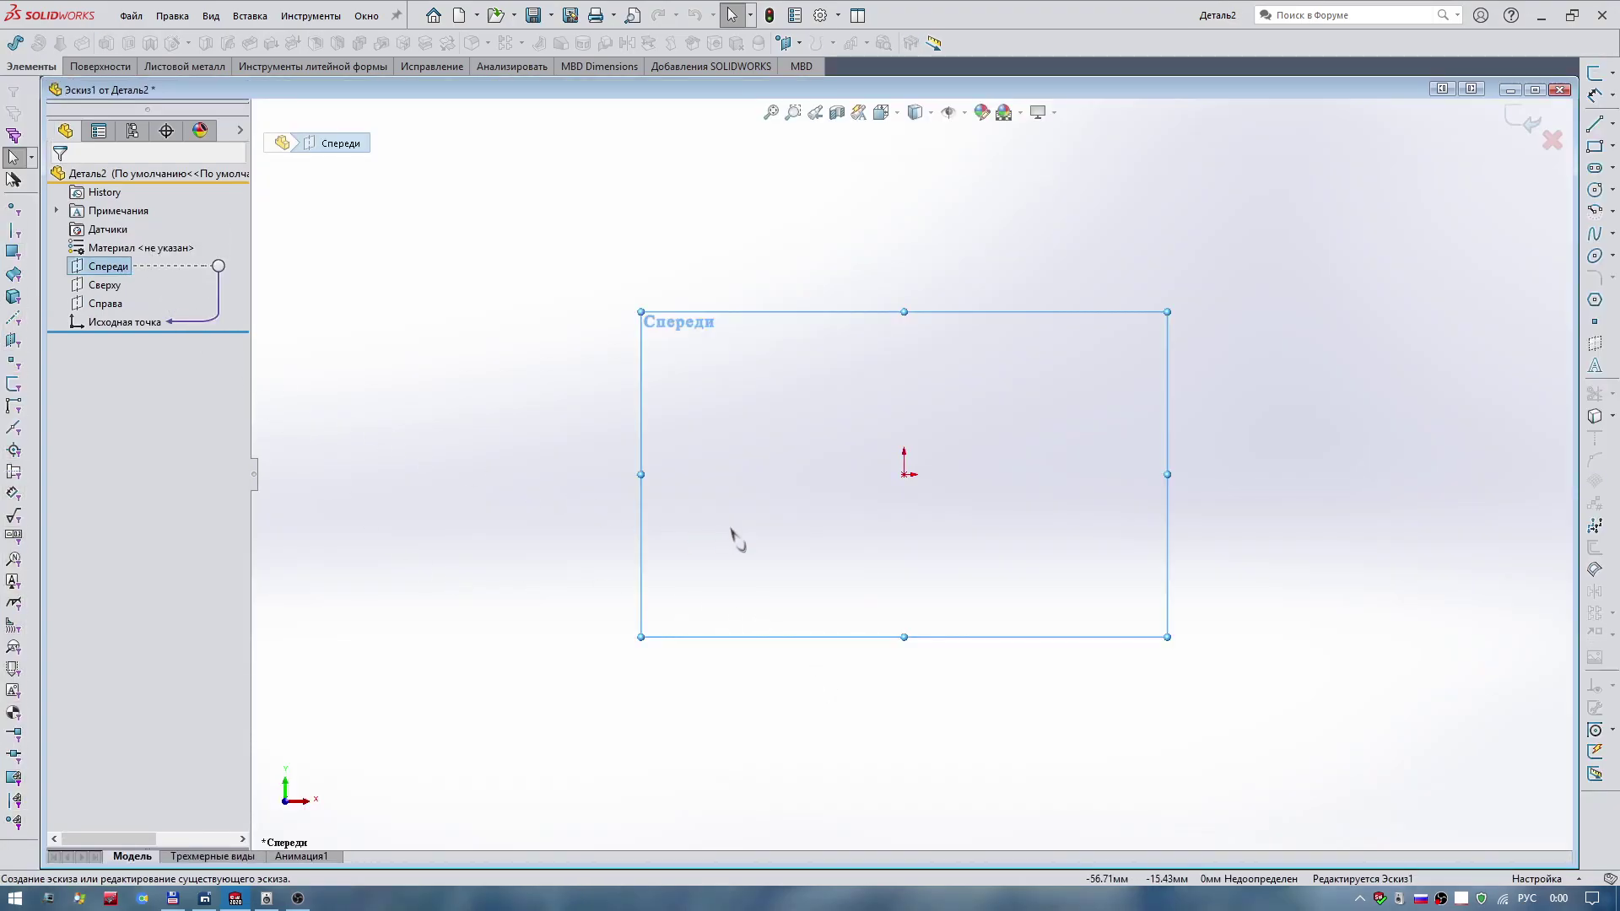
key("l")
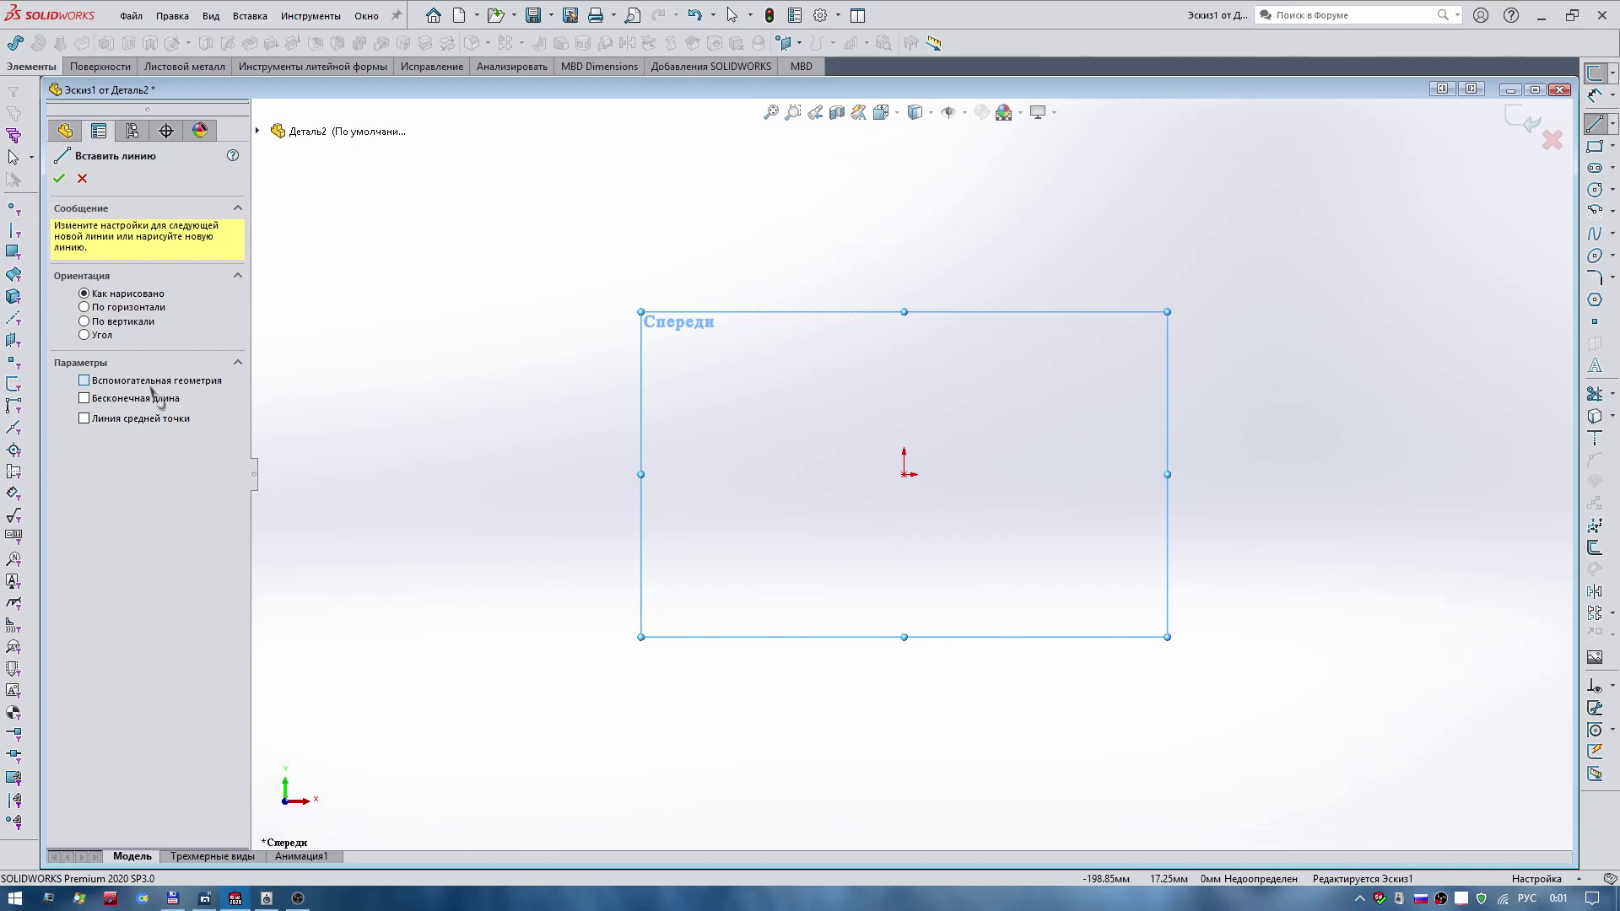
Draw a vertical construction centerline upward from the origin.
left_click(905, 474)
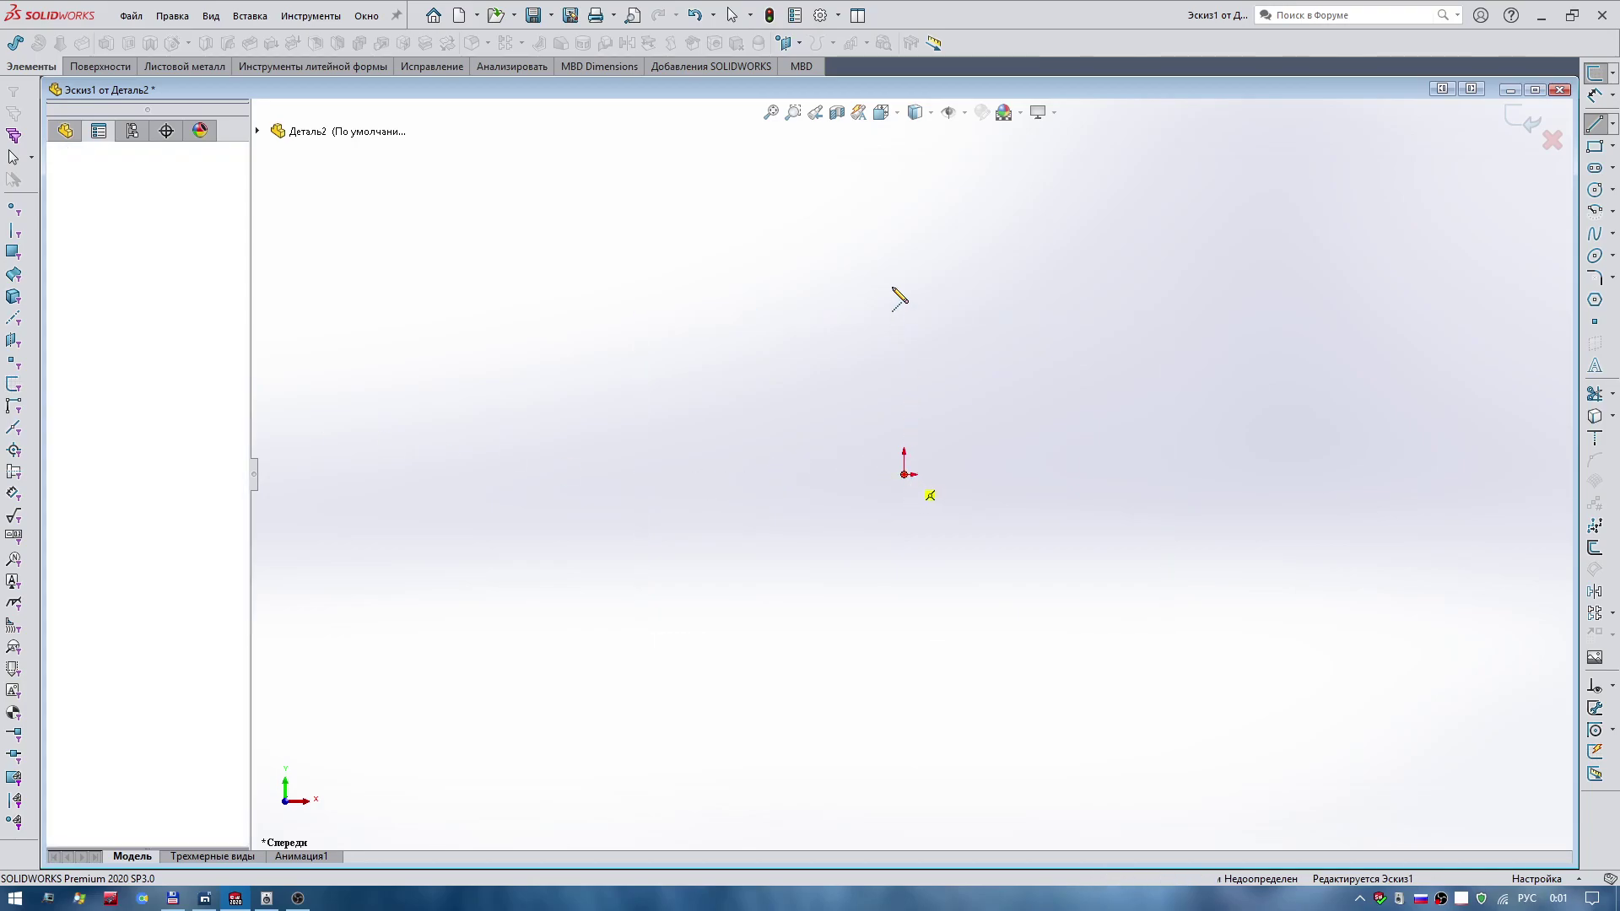
left_click_drag(904, 474, 906, 132)
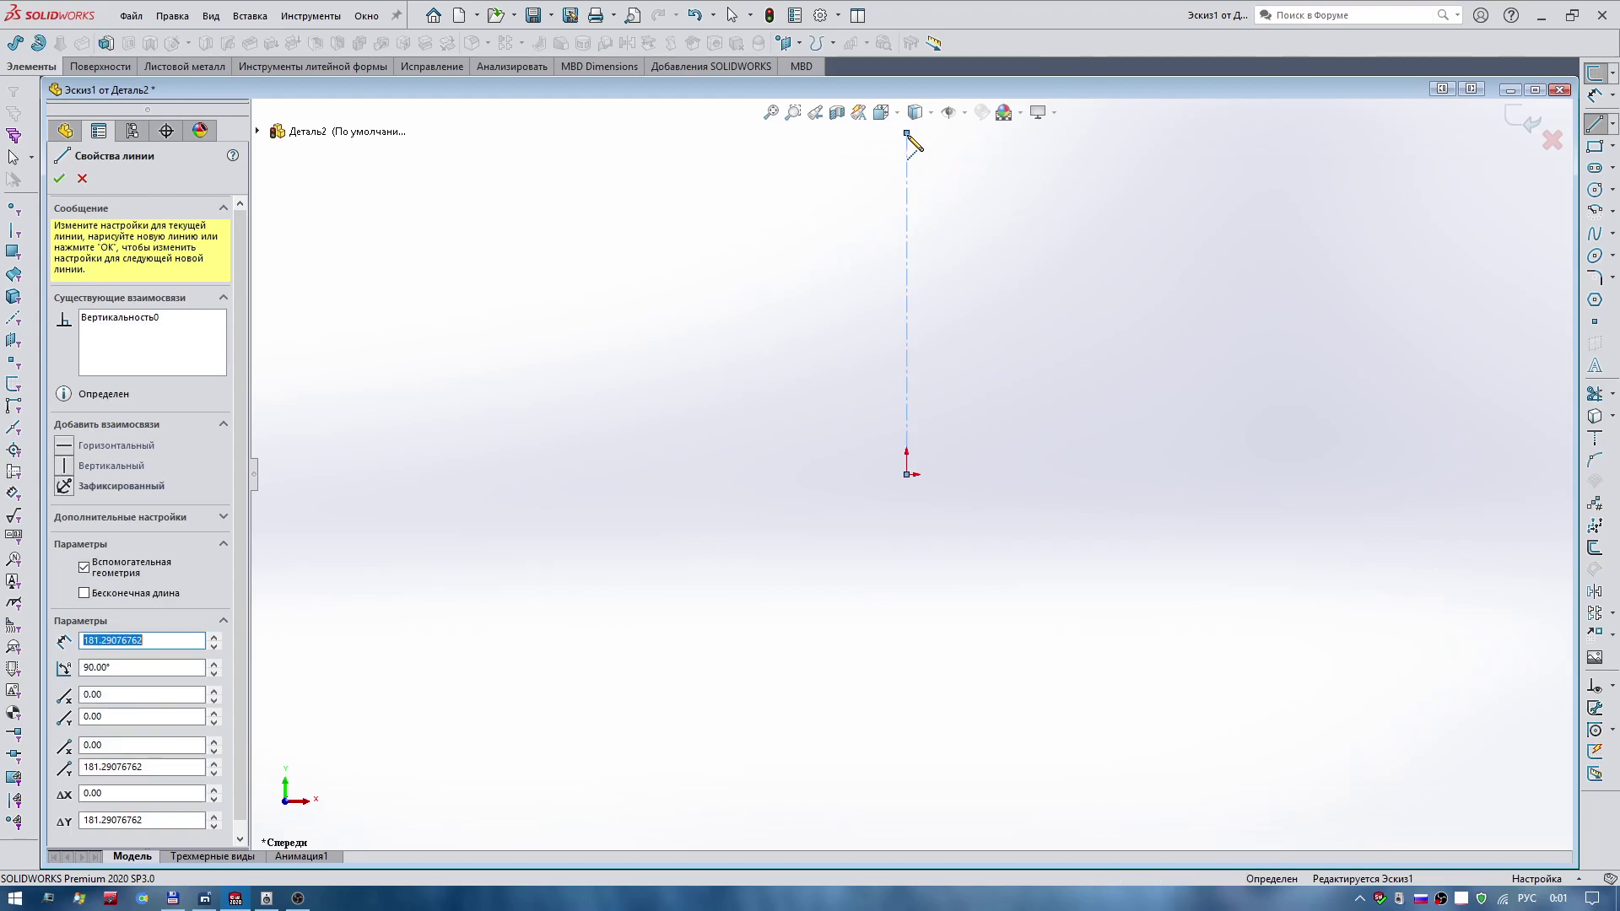
right_click_drag(976, 347, 970, 304)
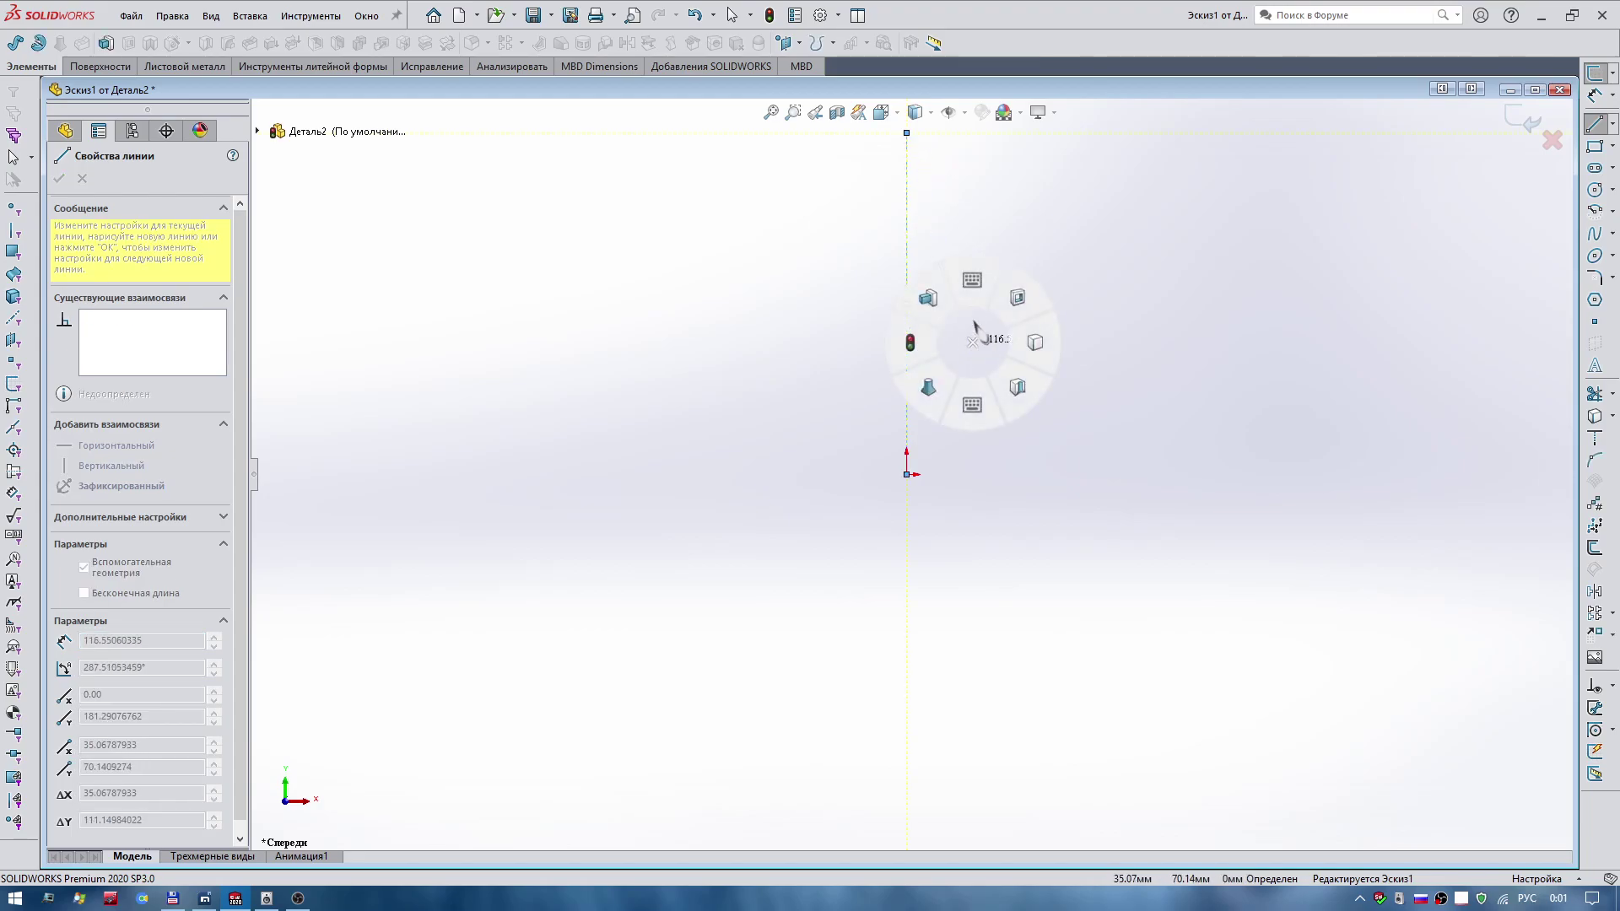
right_click_drag(1063, 398, 969, 405)
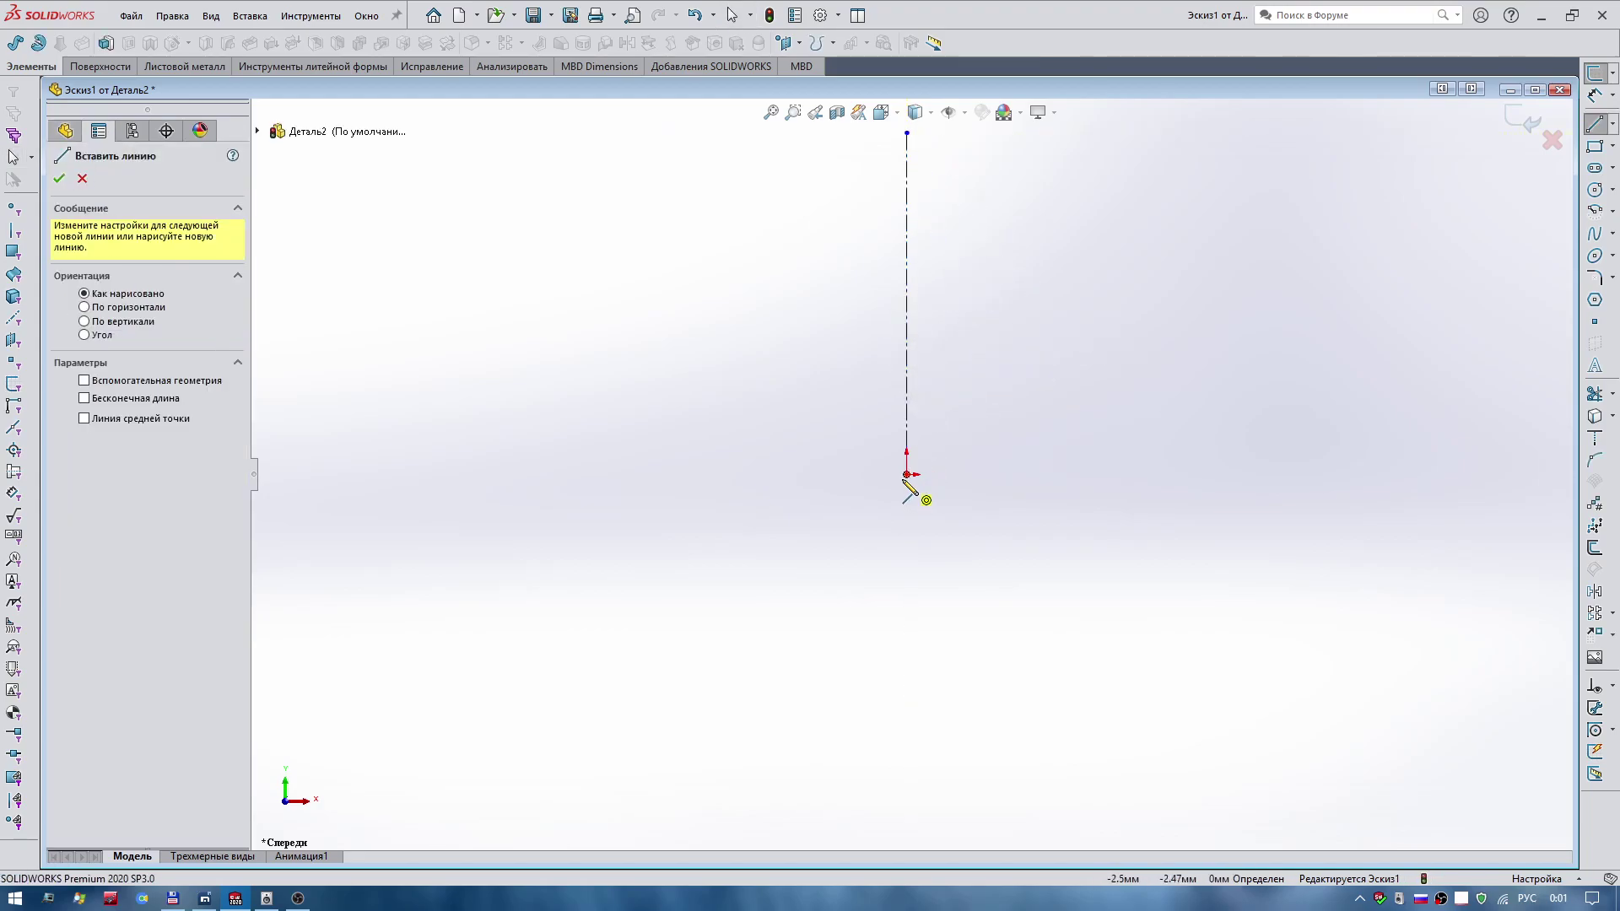
Sketch the profile's short bottom edge from the origin and the long shaft edge.
left_click(907, 474)
left_click(976, 474)
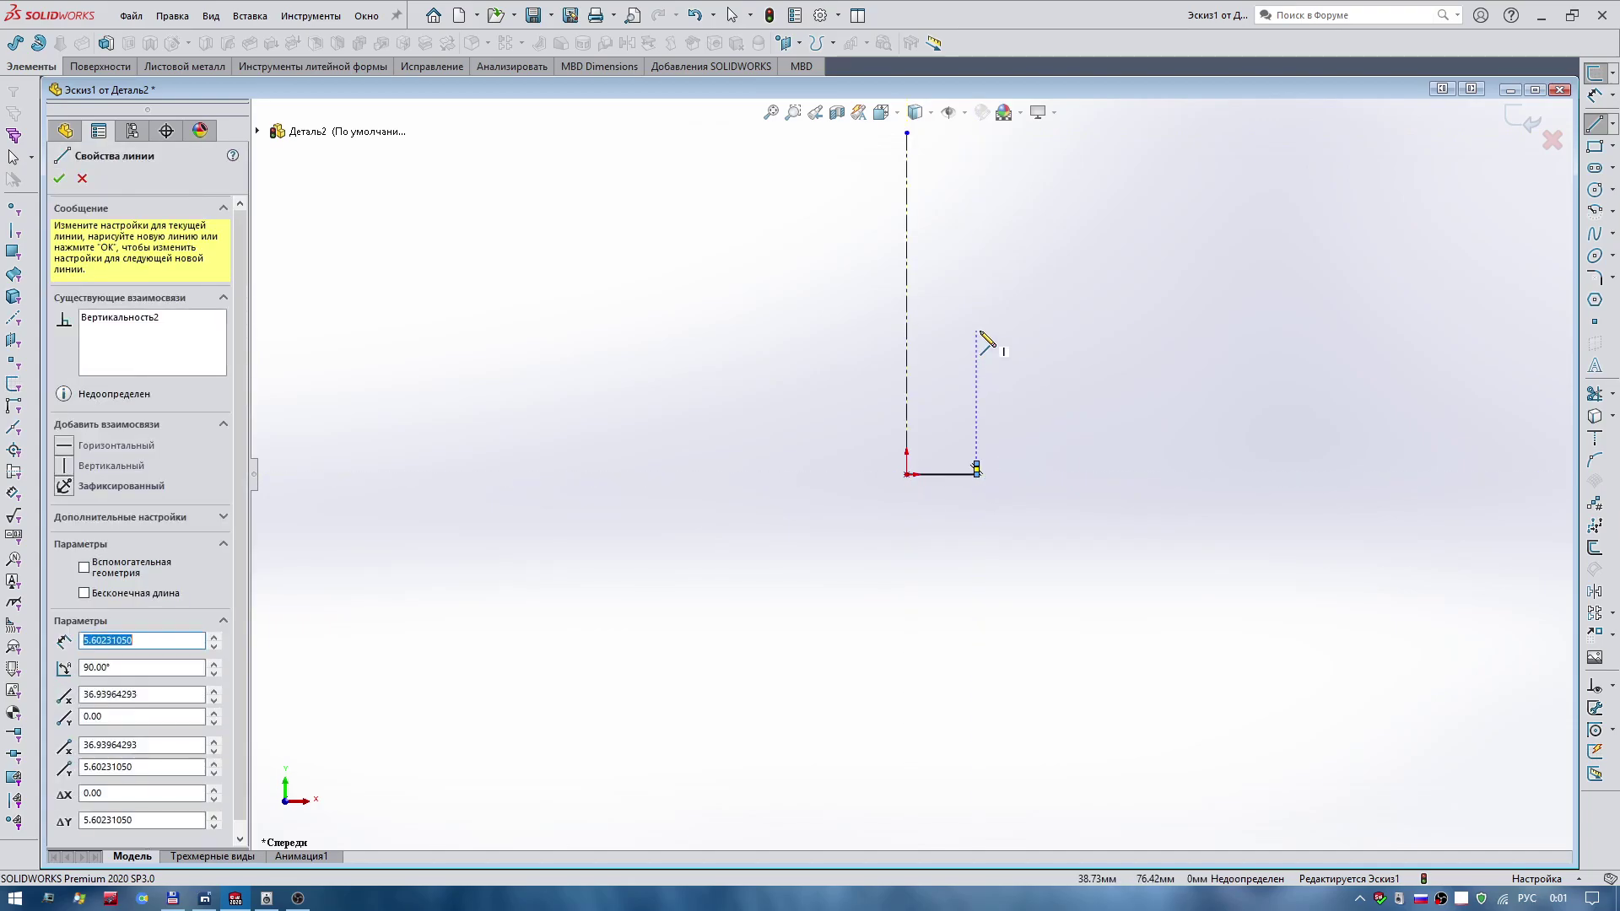
right_click_drag(995, 444, 995, 396)
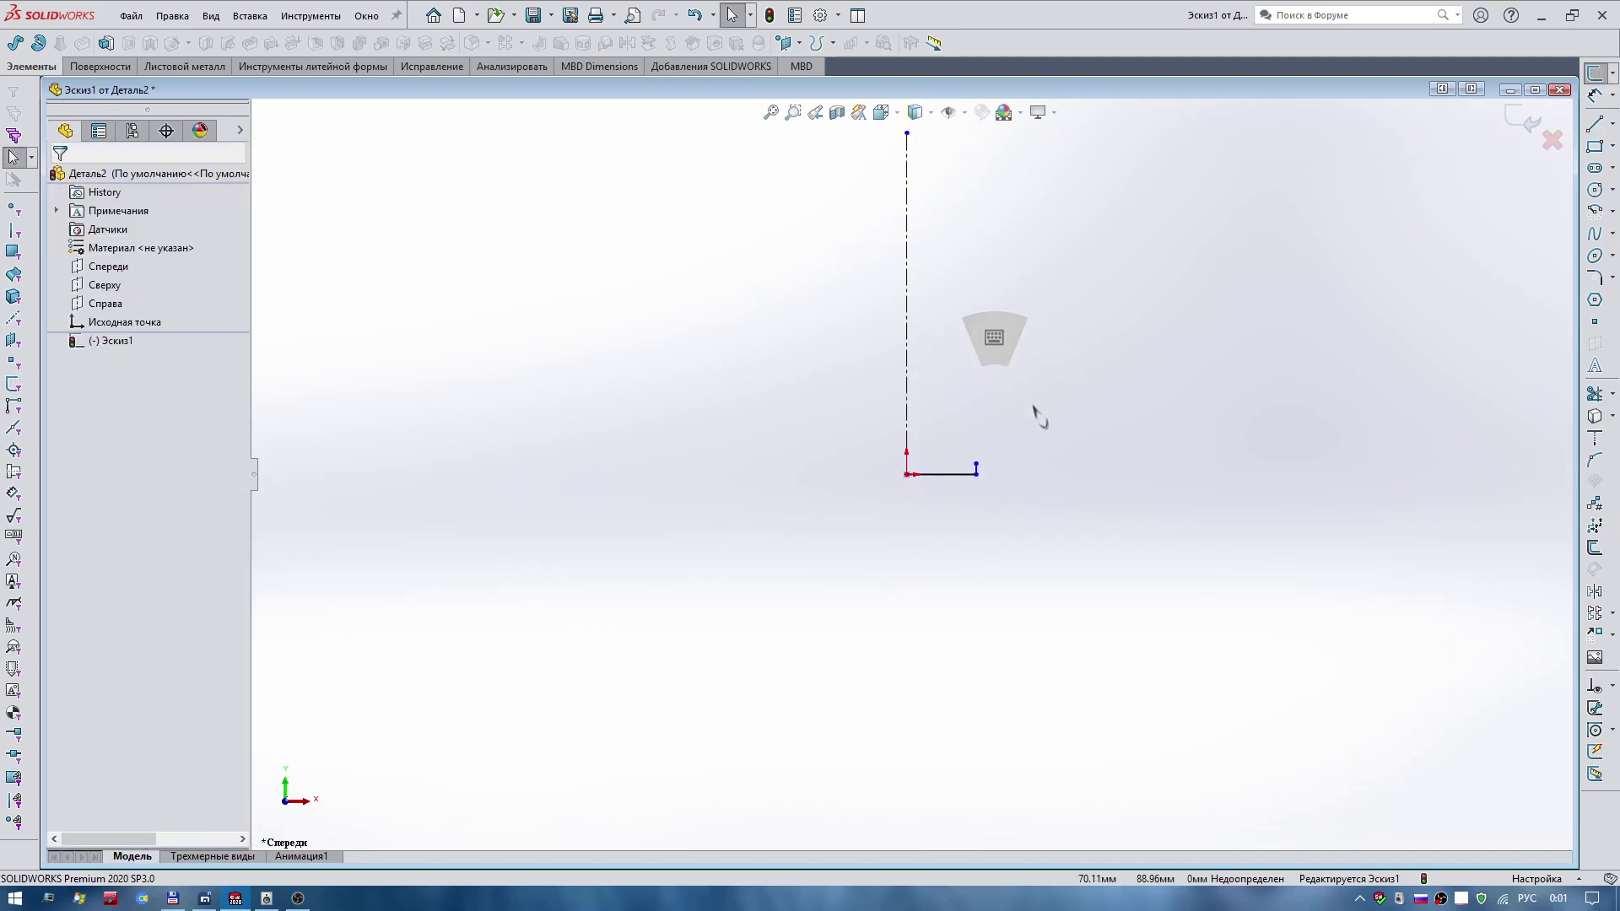
scroll(1038, 416, "up", 2)
left_click_drag(946, 483, 915, 189)
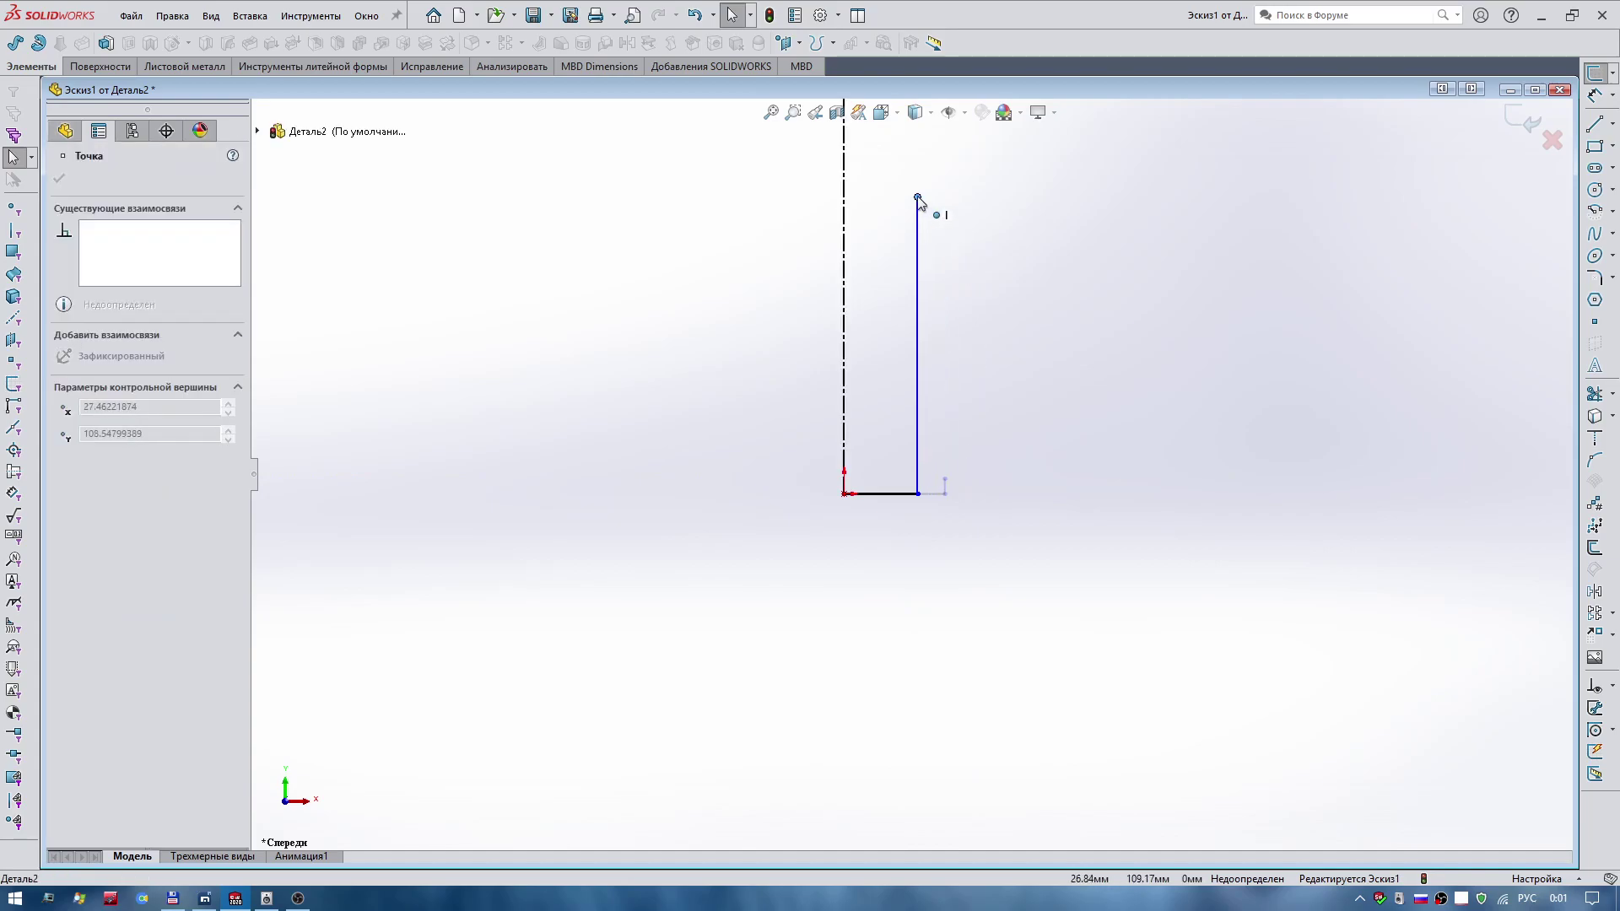
scroll(962, 304, "down", 2)
scroll(953, 295, "up", 2)
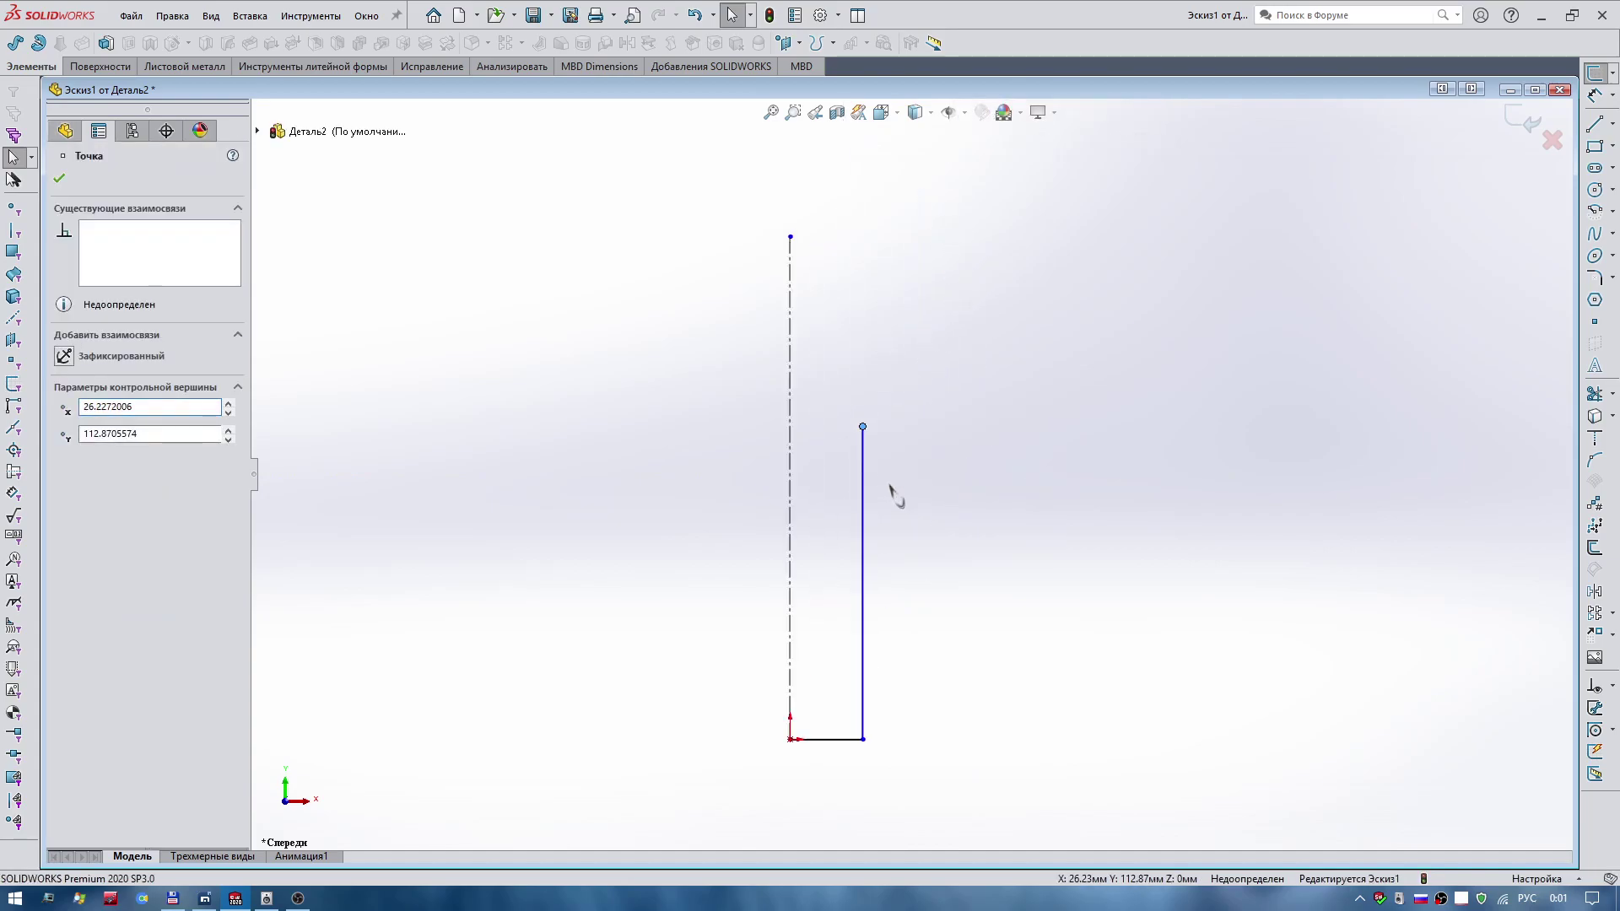
Draw the stepped head edges and close the L-shaped profile back at the origin.
key("l")
left_click(862, 426)
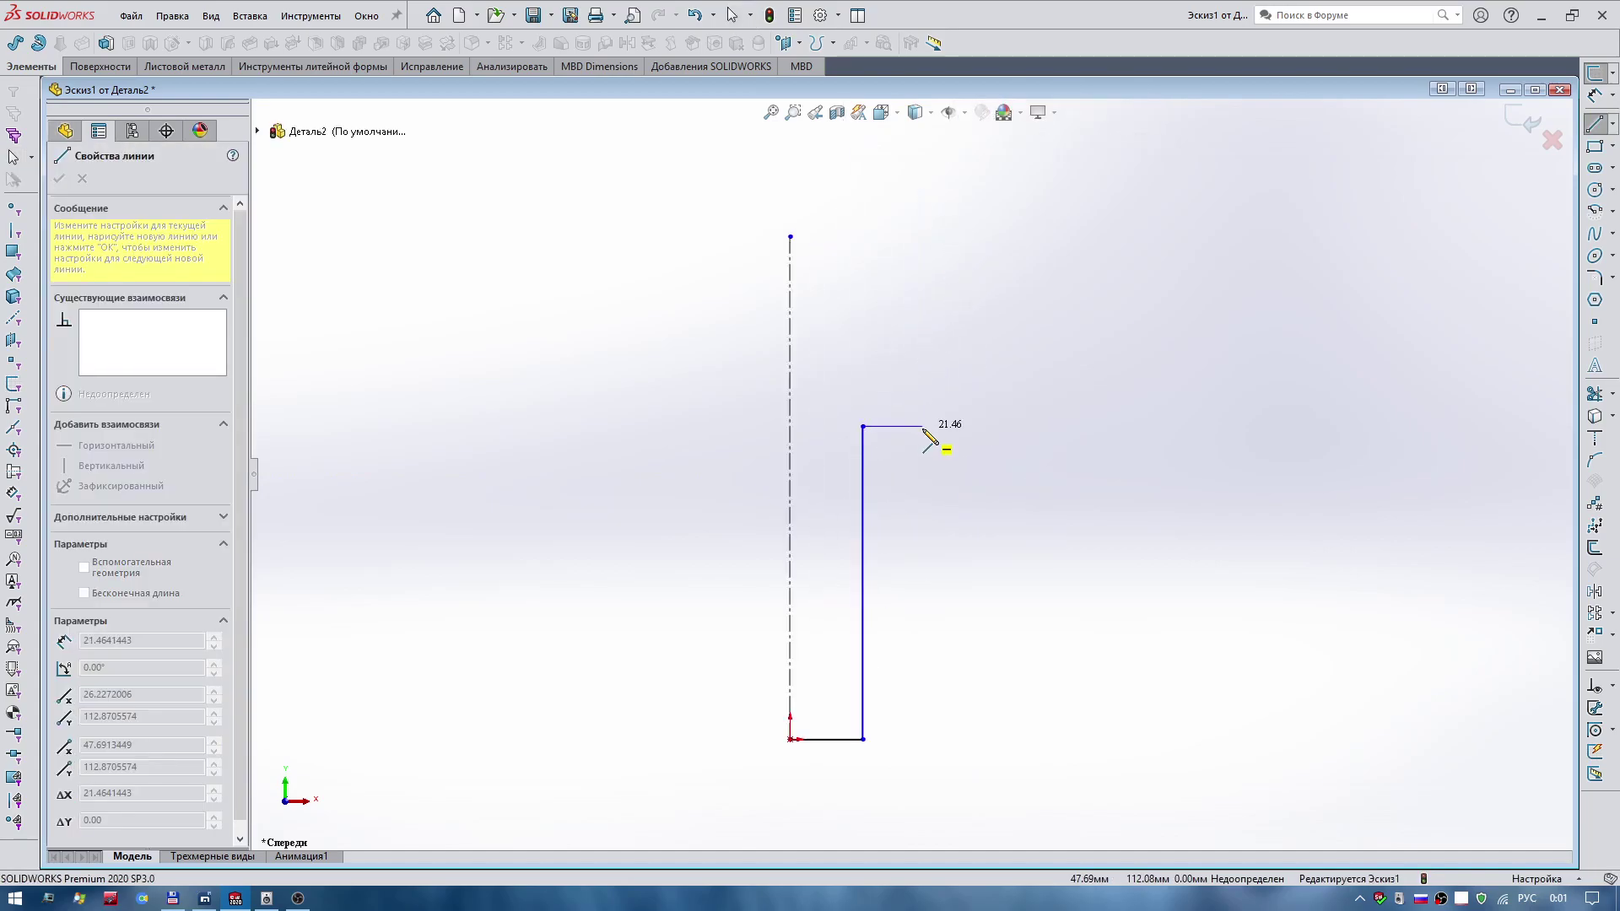
left_click(922, 426)
left_click(922, 355)
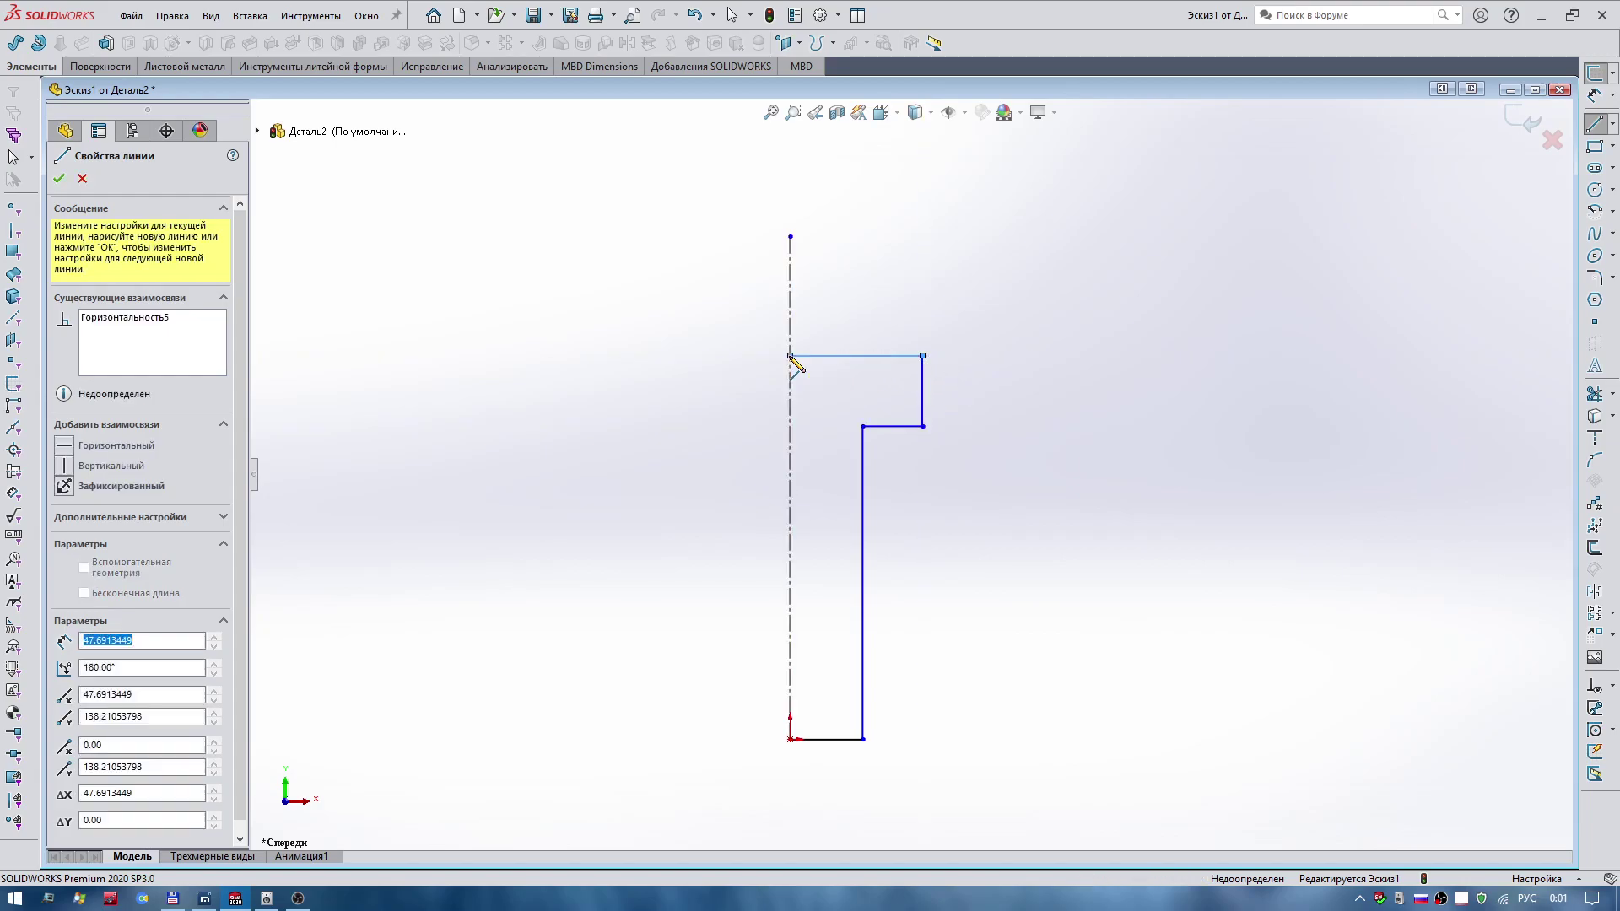
left_click(789, 356)
left_click(790, 739)
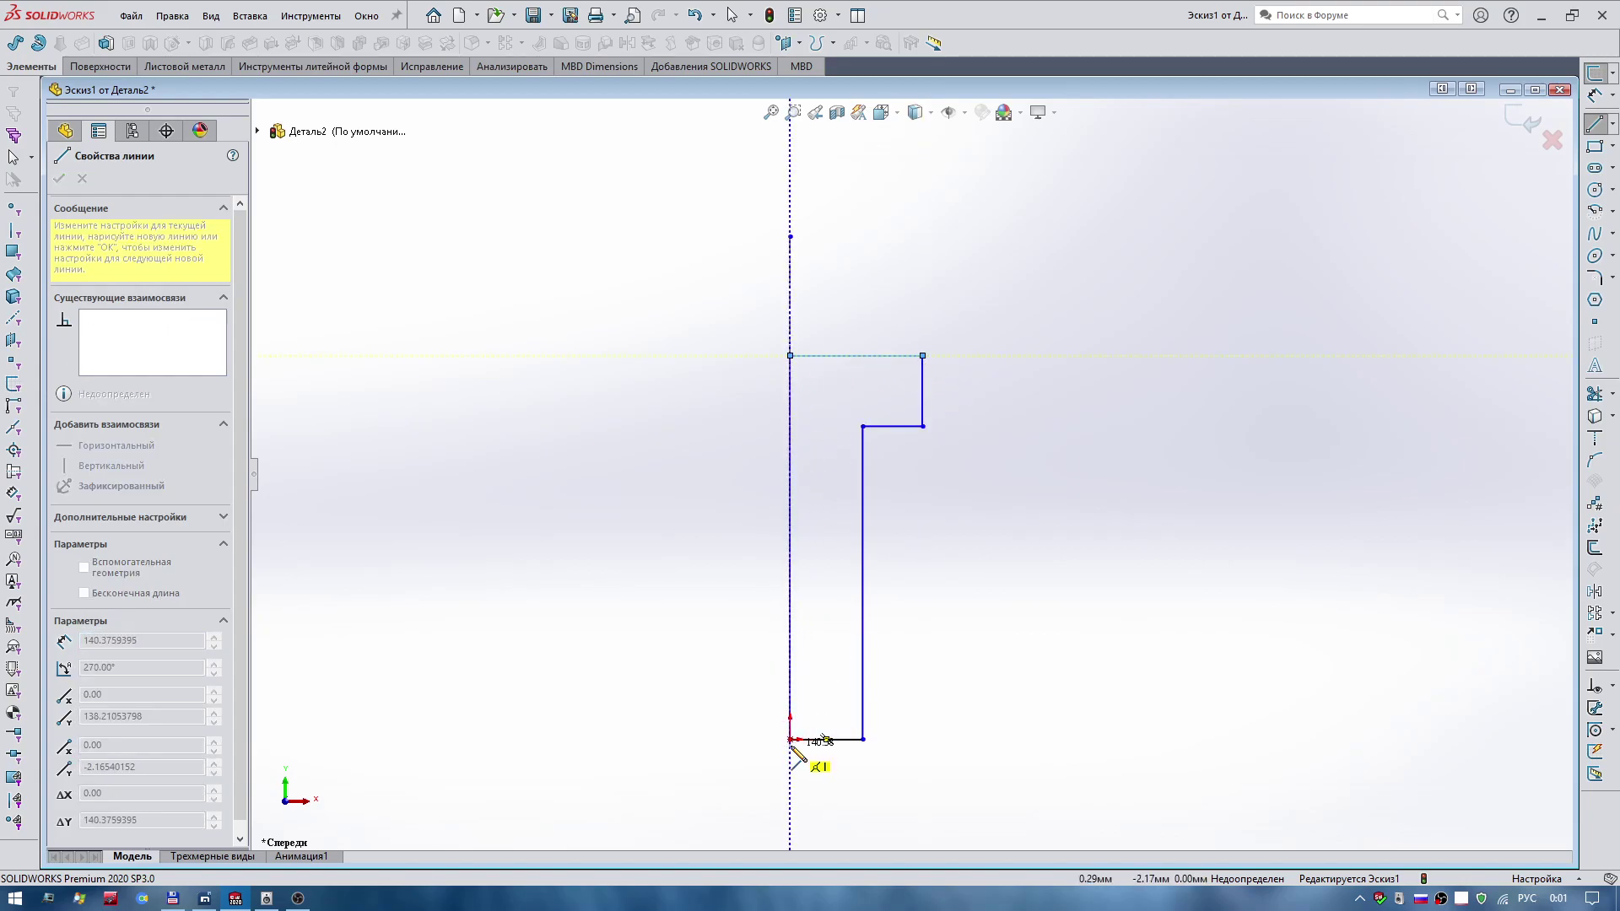
left_click(789, 739)
right_click_drag(793, 743, 1059, 594)
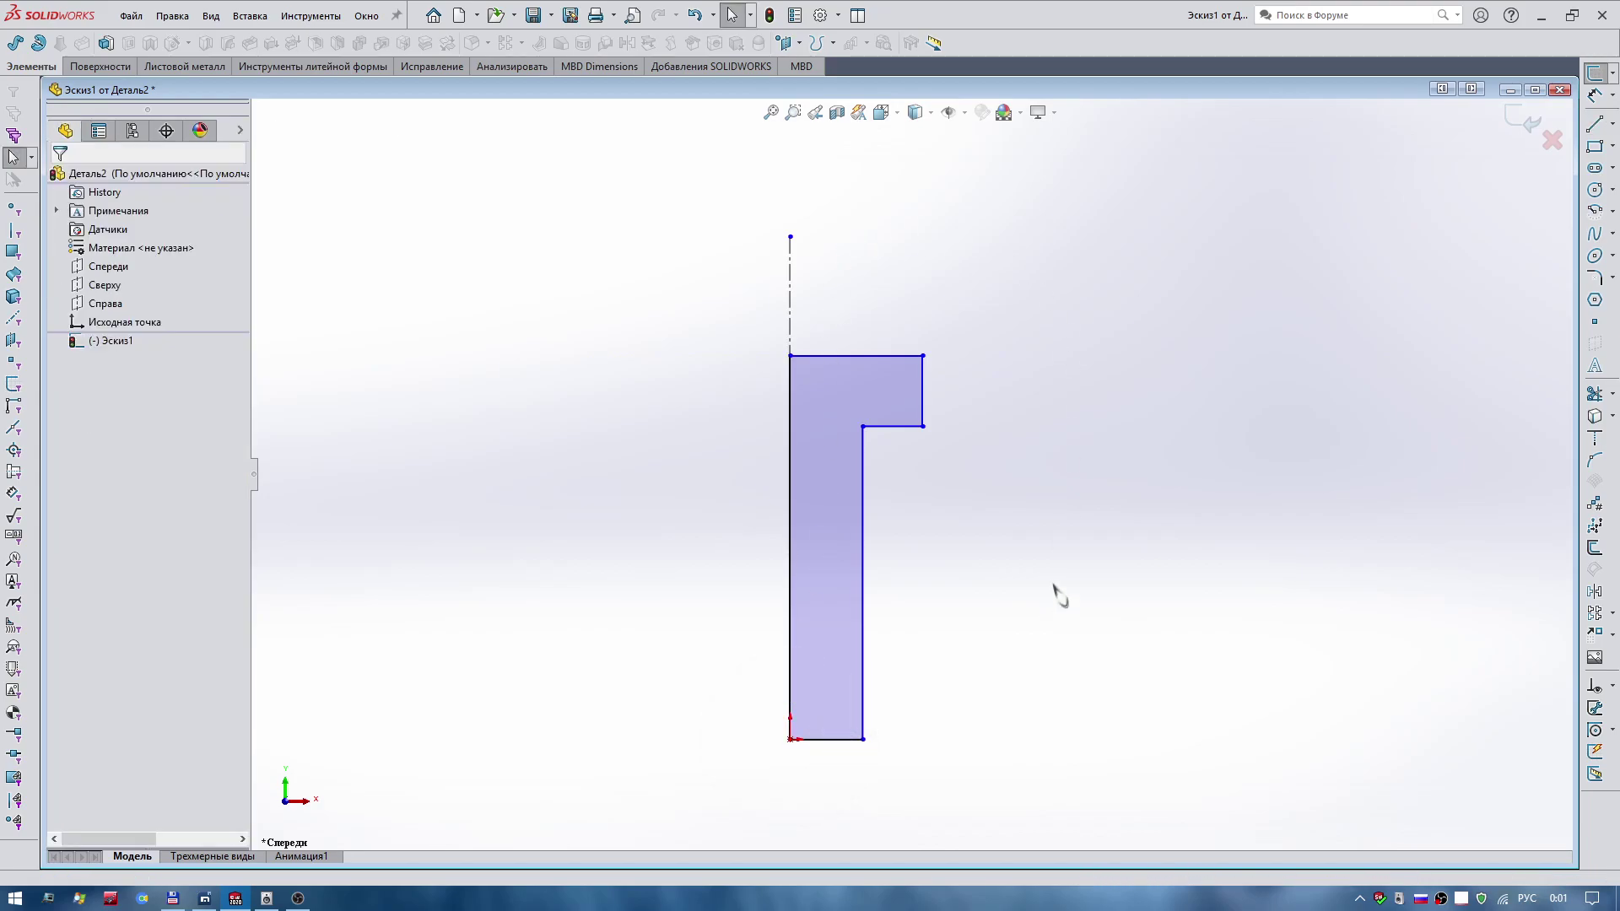
Dimension the shaft diameter to 20 and the head diameter to 40.
left_click(862, 567)
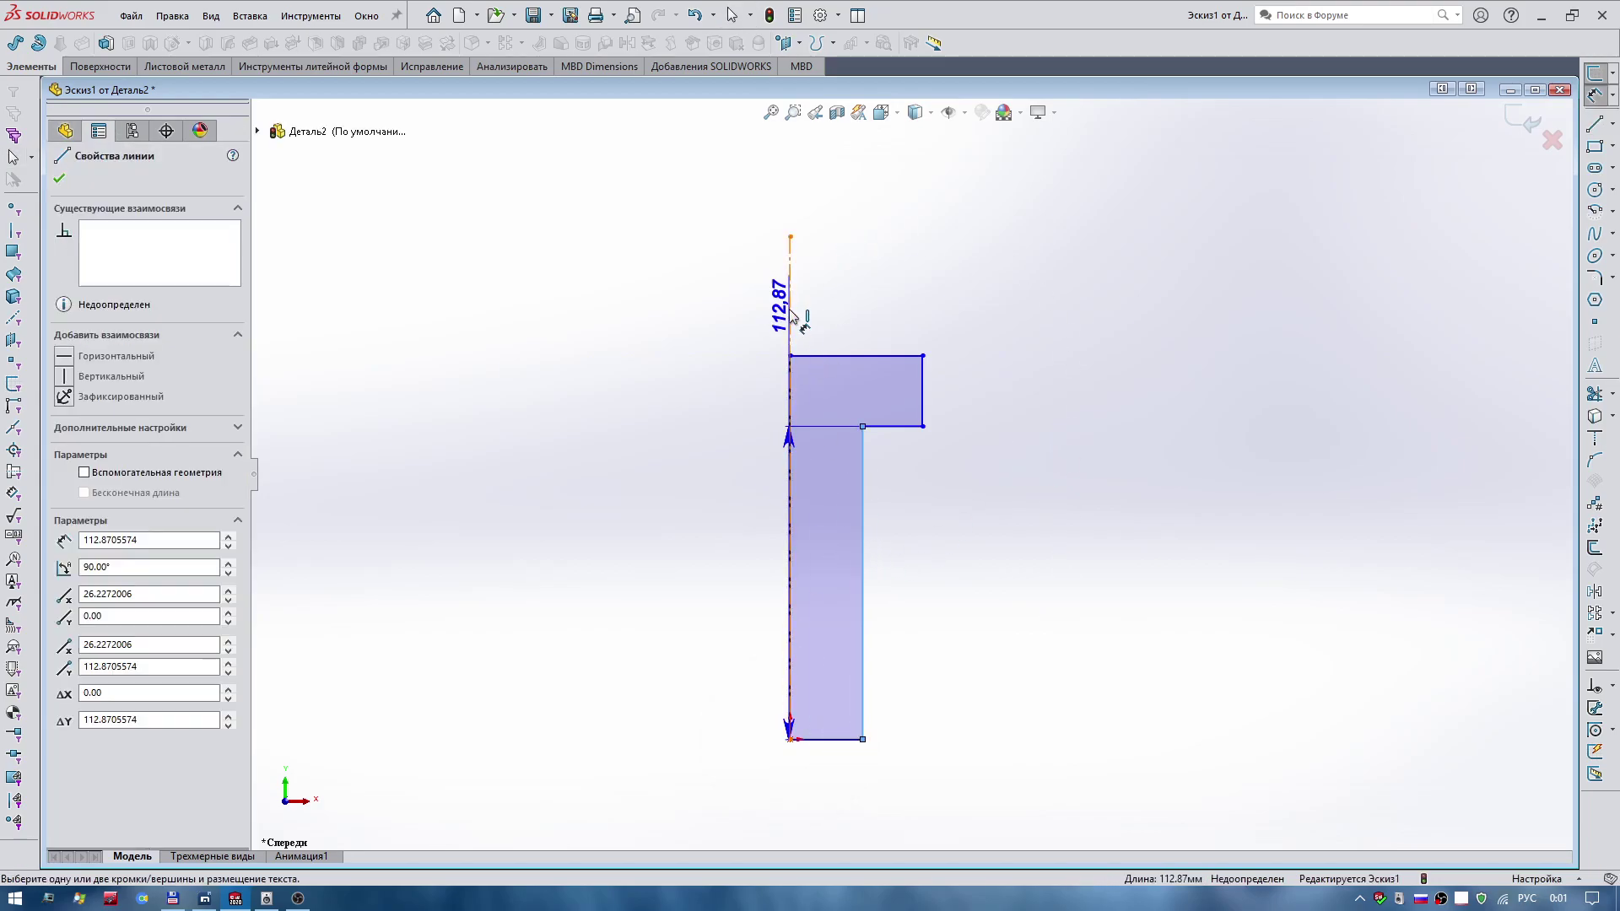
left_click(790, 317)
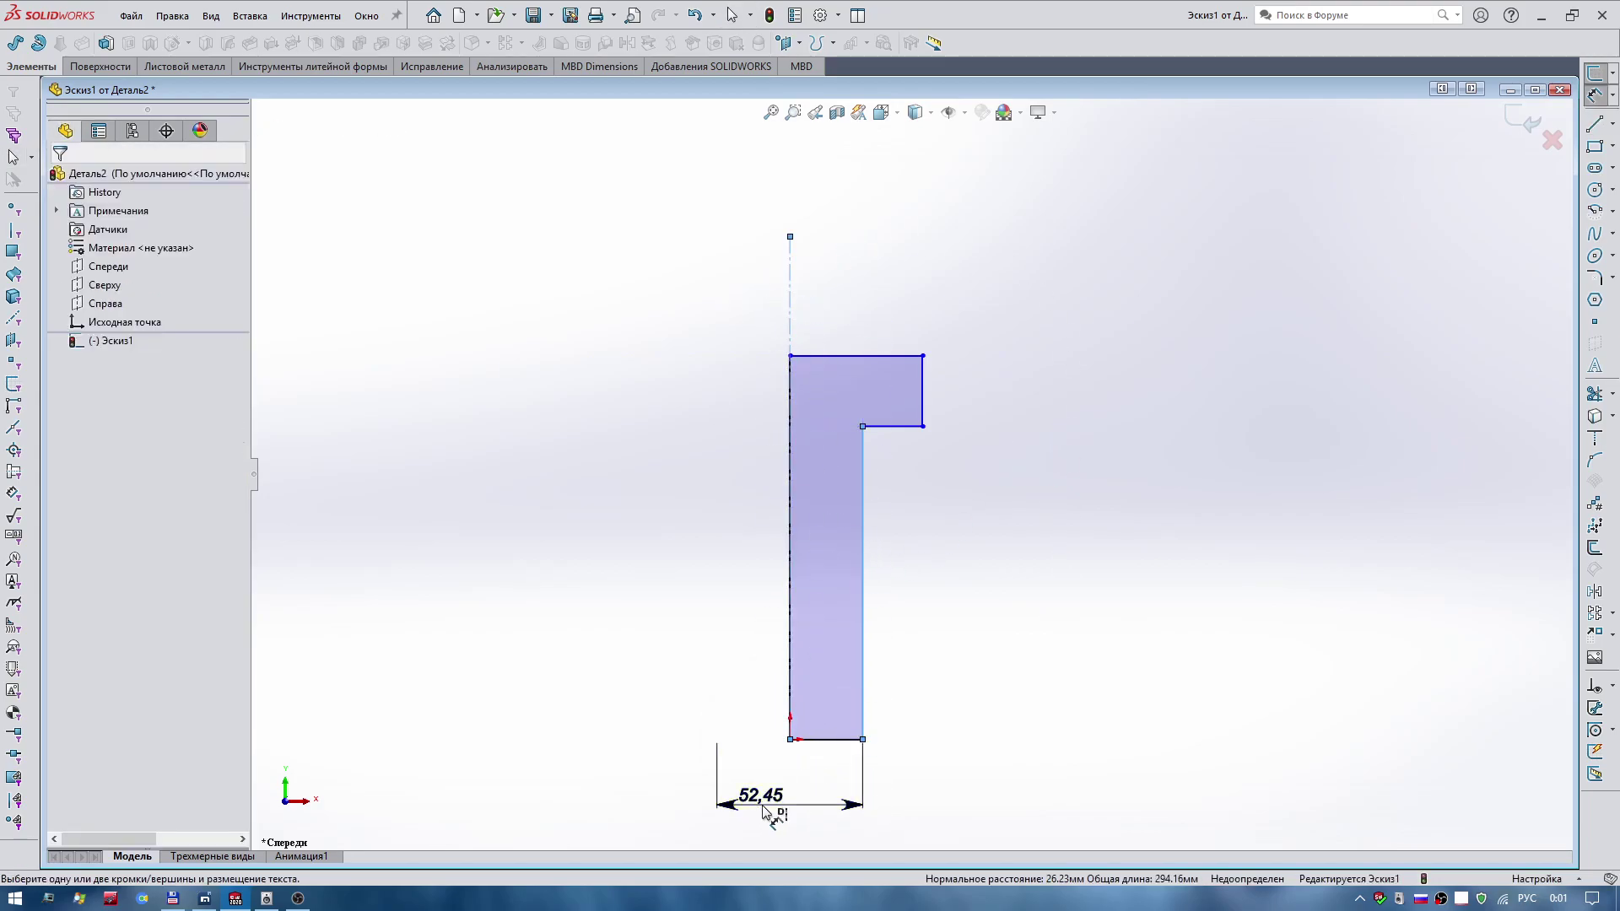
left_click(764, 812)
type("20")
key("Return")
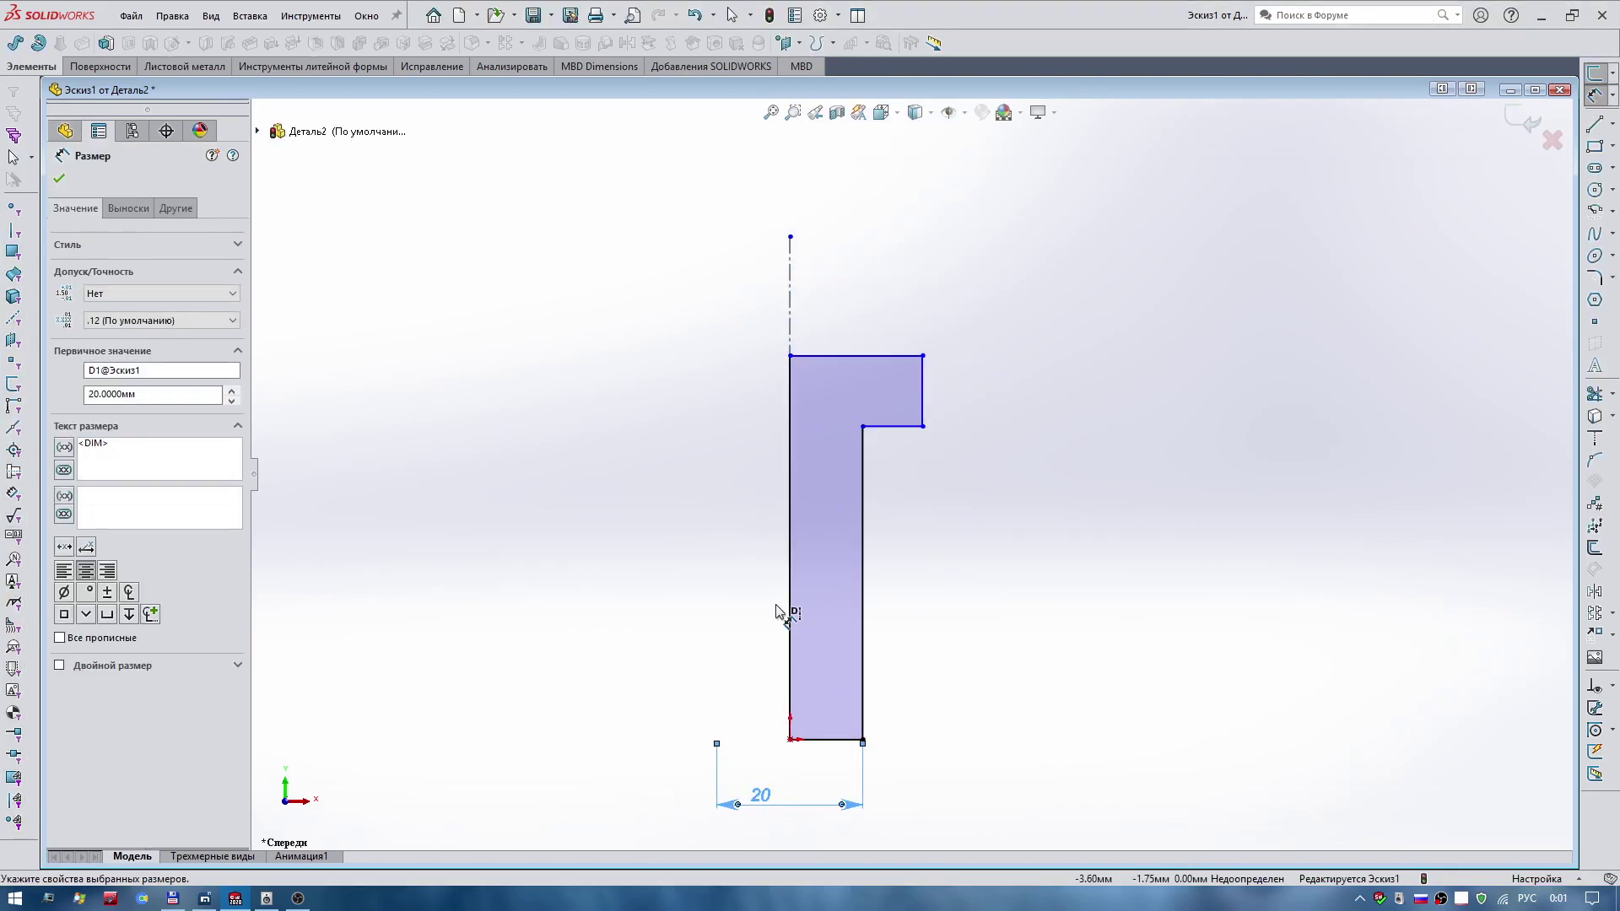
left_click(924, 395)
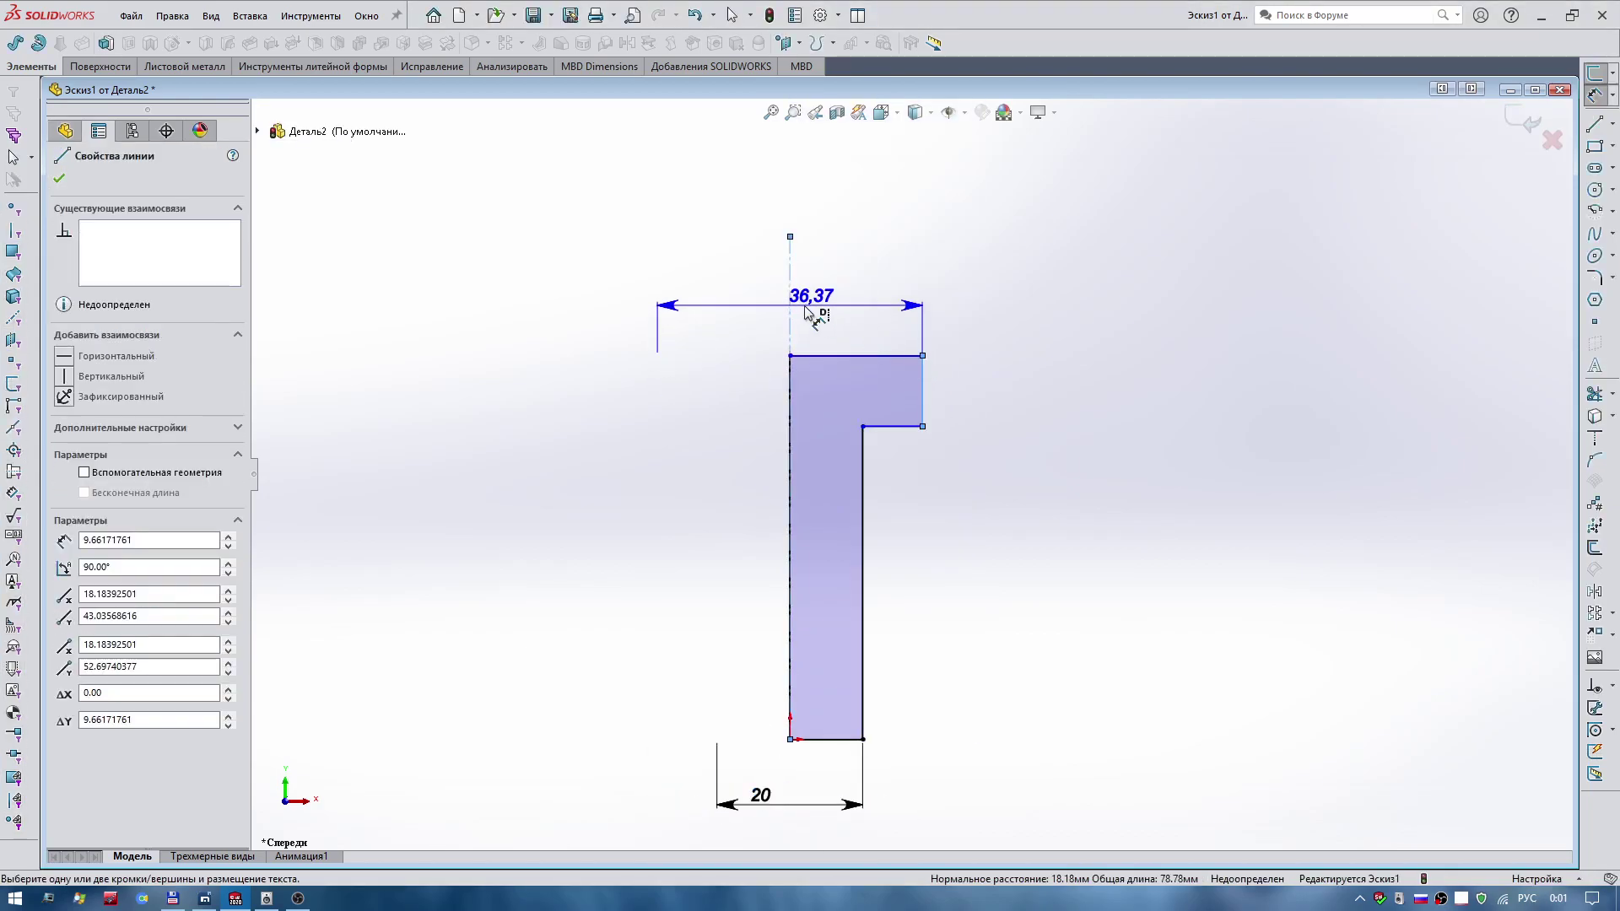
left_click(792, 306)
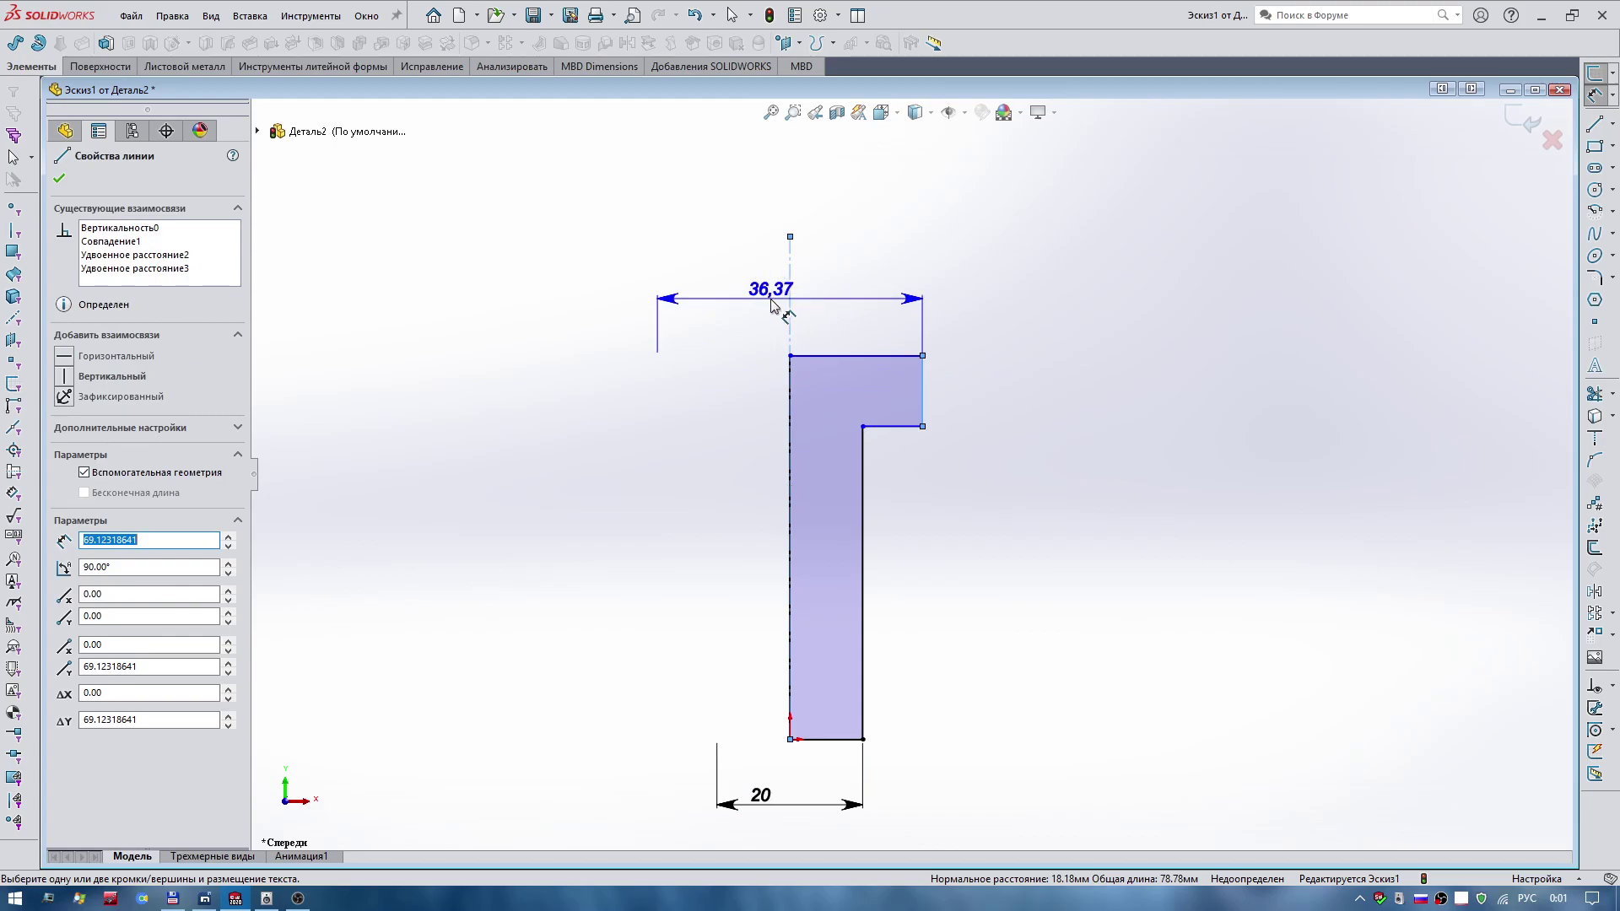
left_click(767, 312)
type("40")
key("Return")
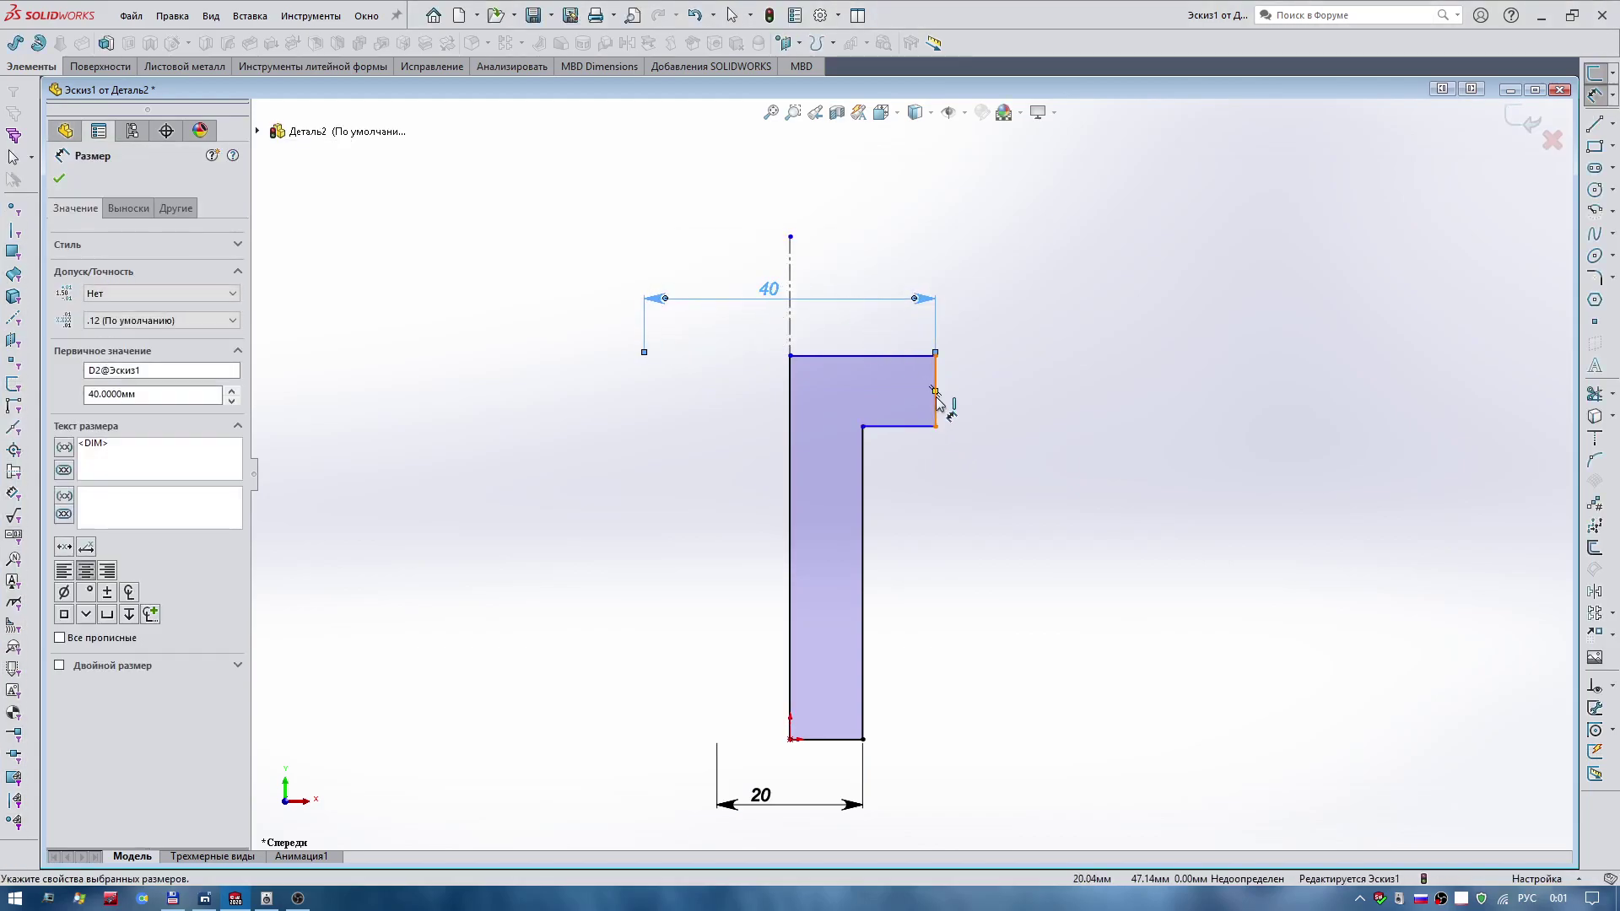
Dimension the shaft length to 50 and the head thickness to 10.
left_click(864, 532)
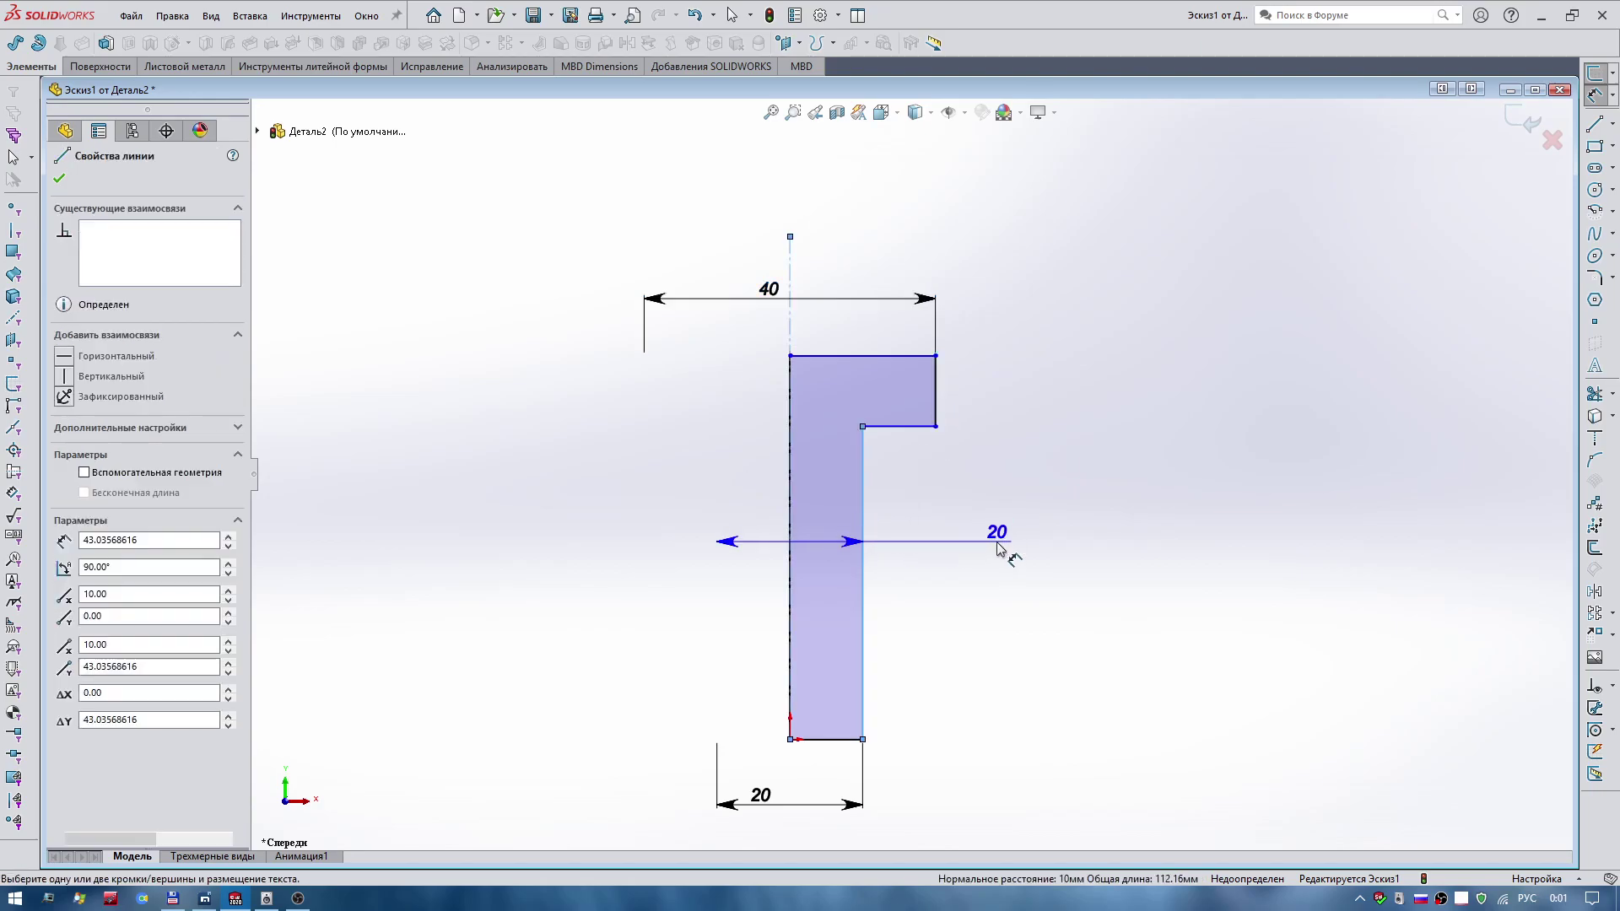
left_click(1029, 606)
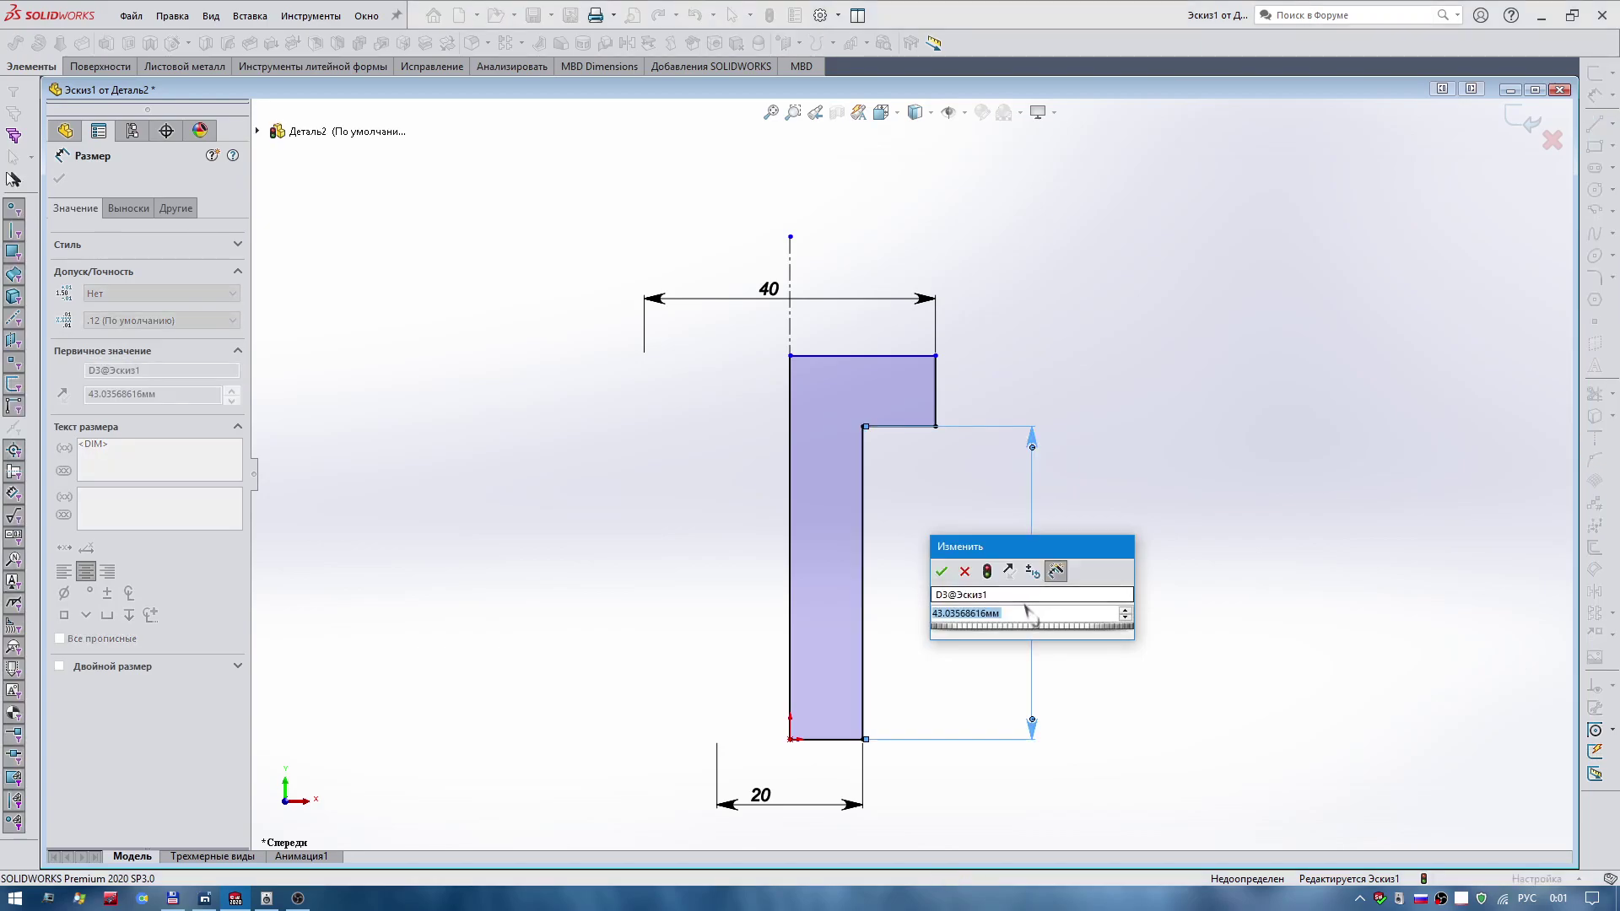
type("50")
key("Return")
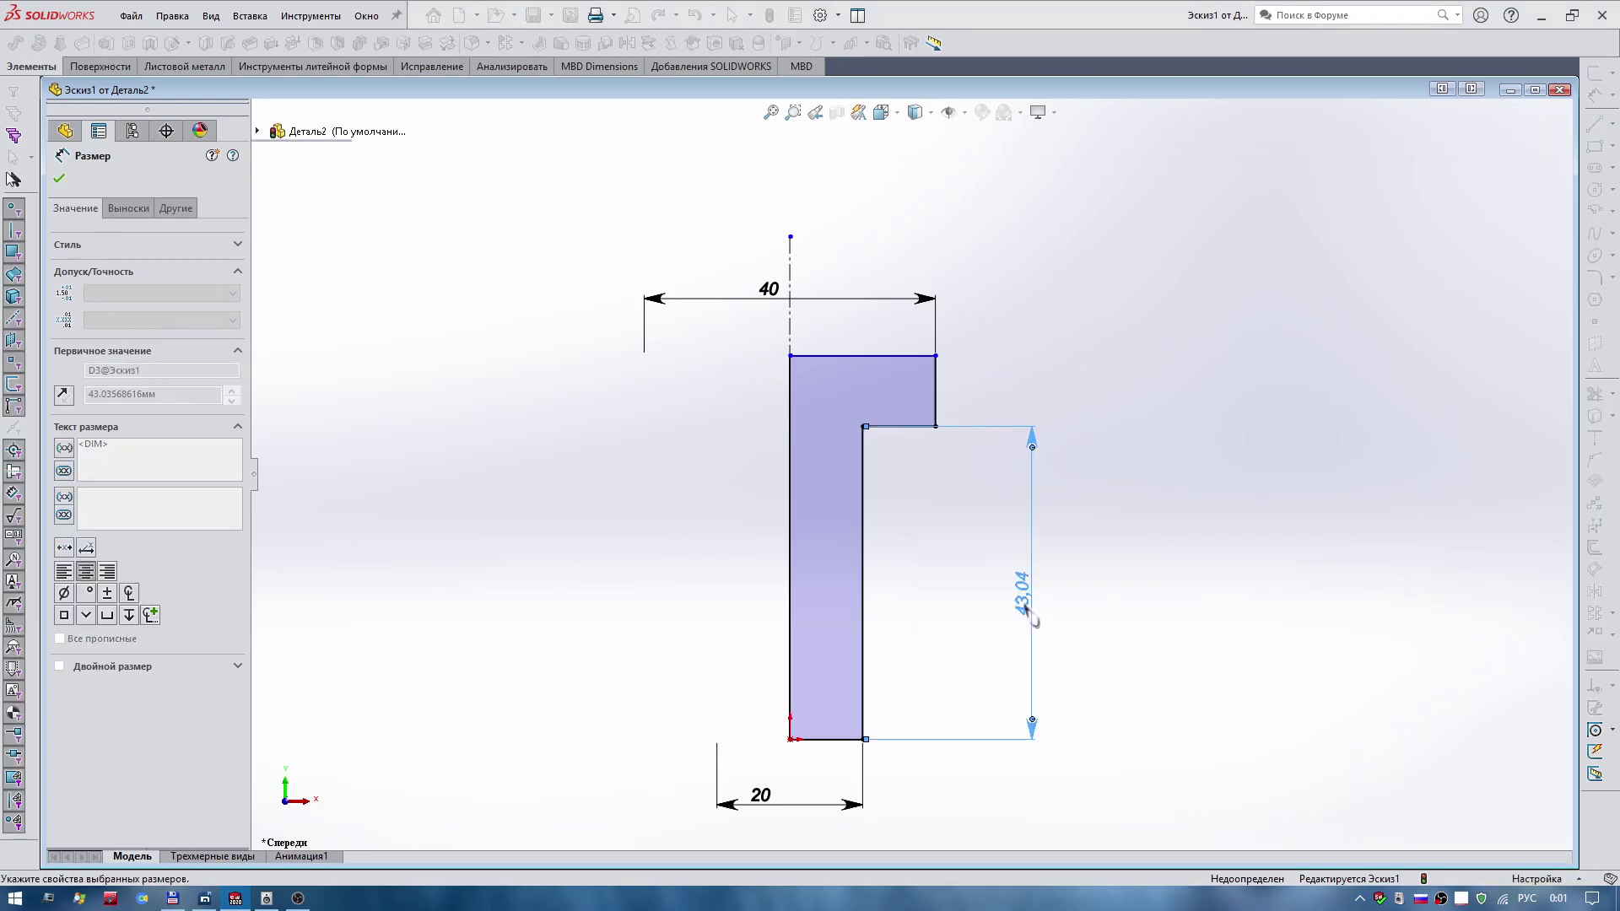
key("Escape")
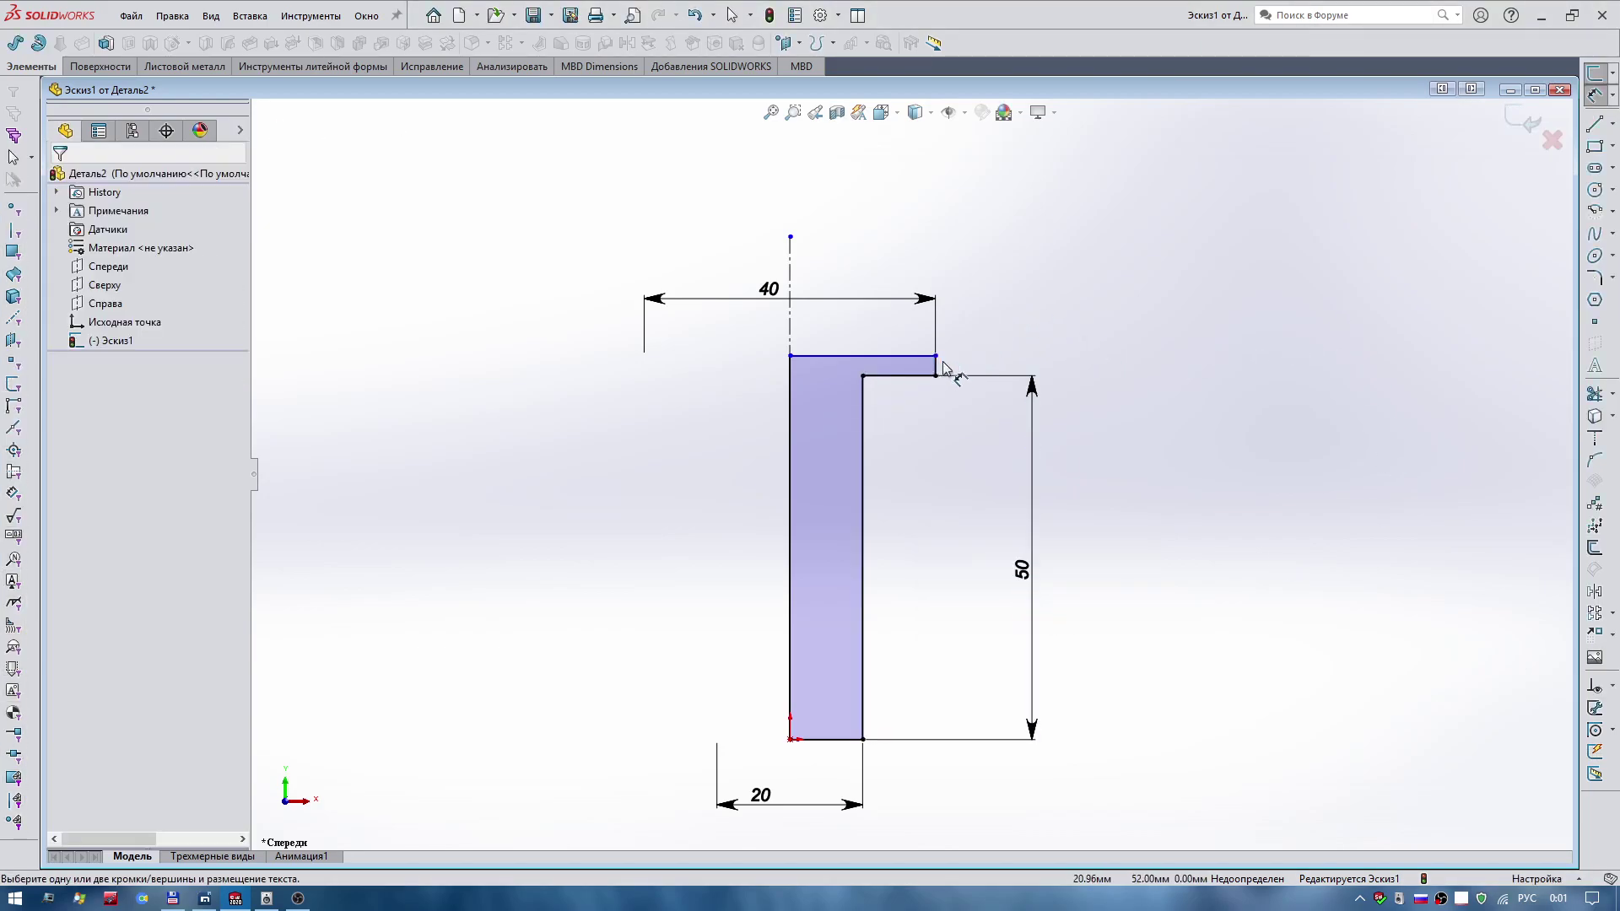
left_click(936, 365)
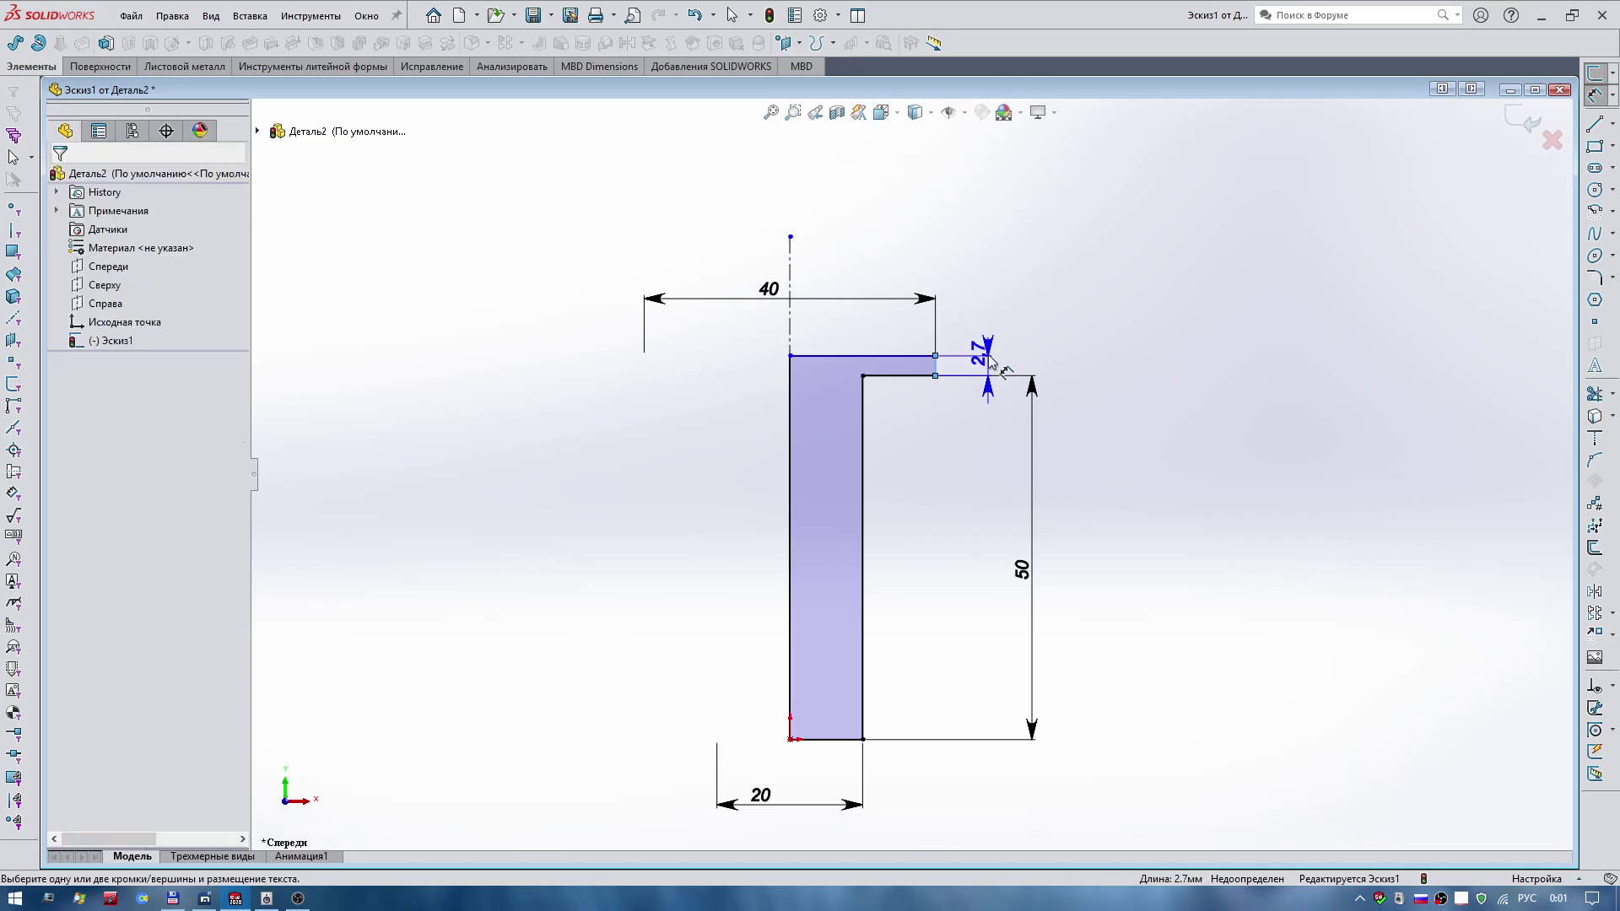
left_click(989, 354)
type("10")
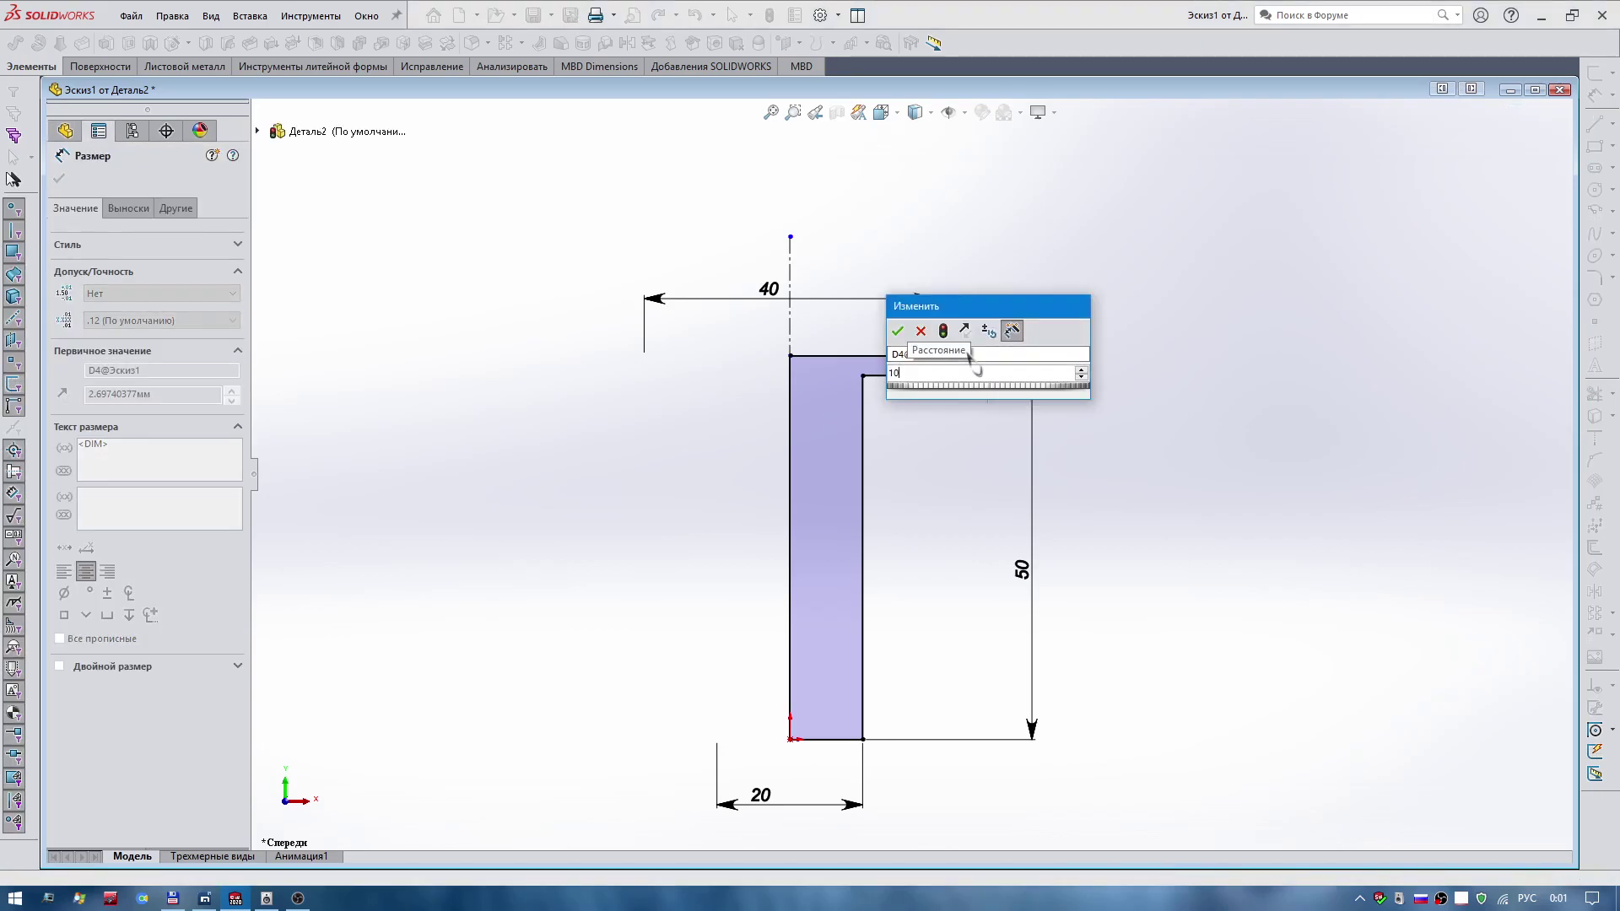
key("Return")
key("Escape")
Move the 40 dimension above the head and the 10 dimension beside it.
scroll(893, 273, "up", 2)
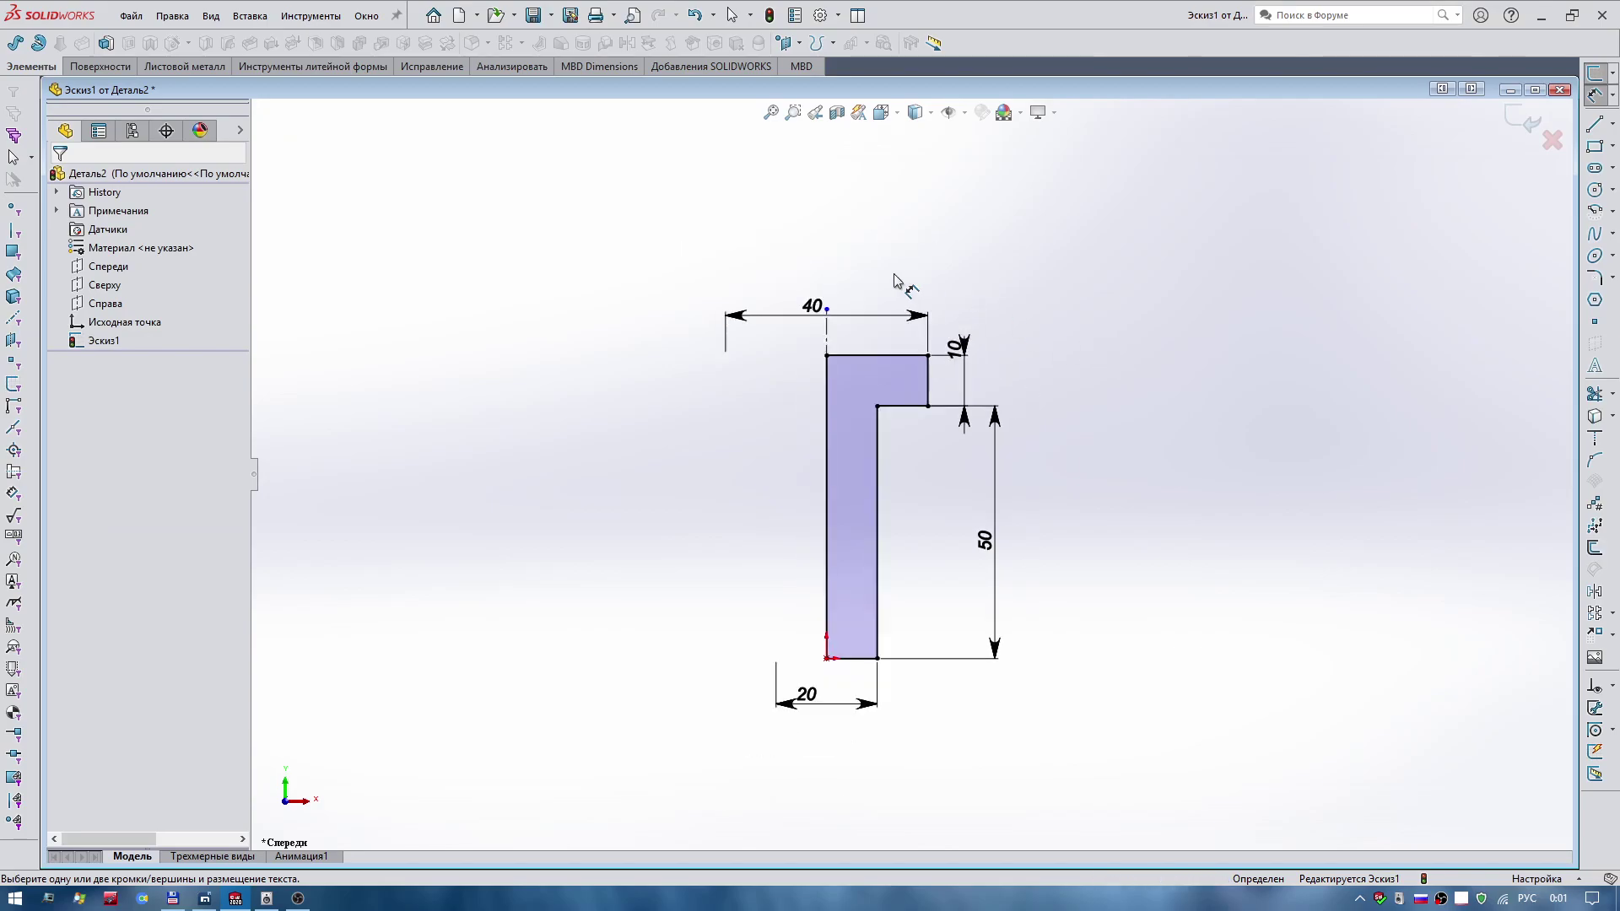
scroll(831, 329, "down", 2)
mouse_move(831, 329)
left_mouse_down()
mouse_move(828, 354)
mouse_move(817, 174)
left_mouse_up()
left_click_drag(820, 355, 818, 282)
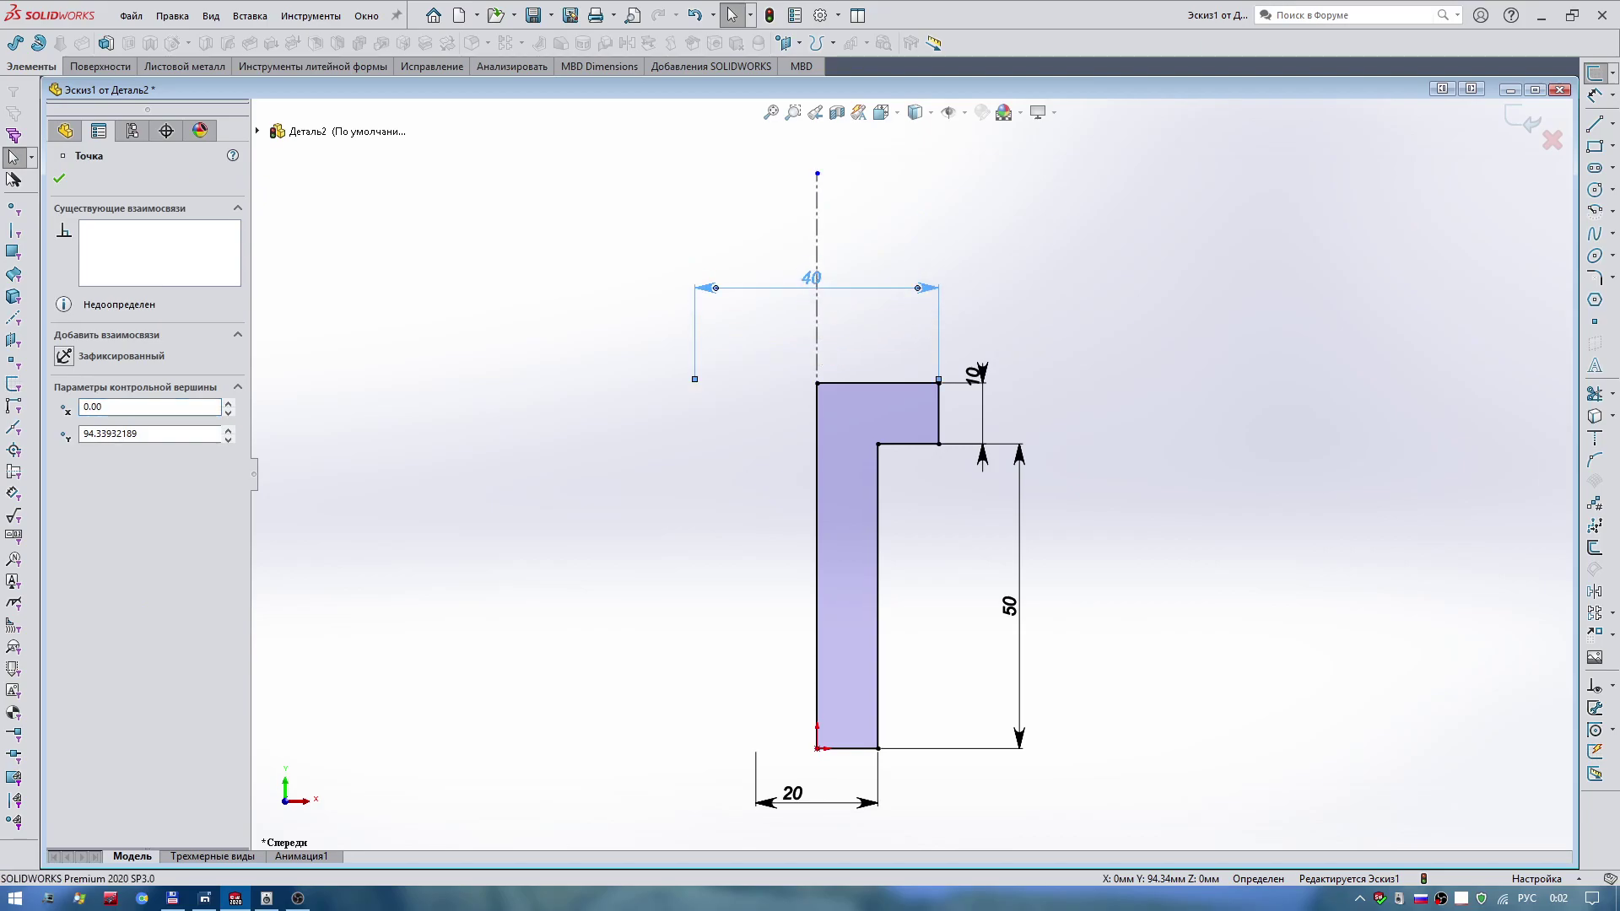
left_click_drag(980, 371, 995, 414)
left_click(995, 413)
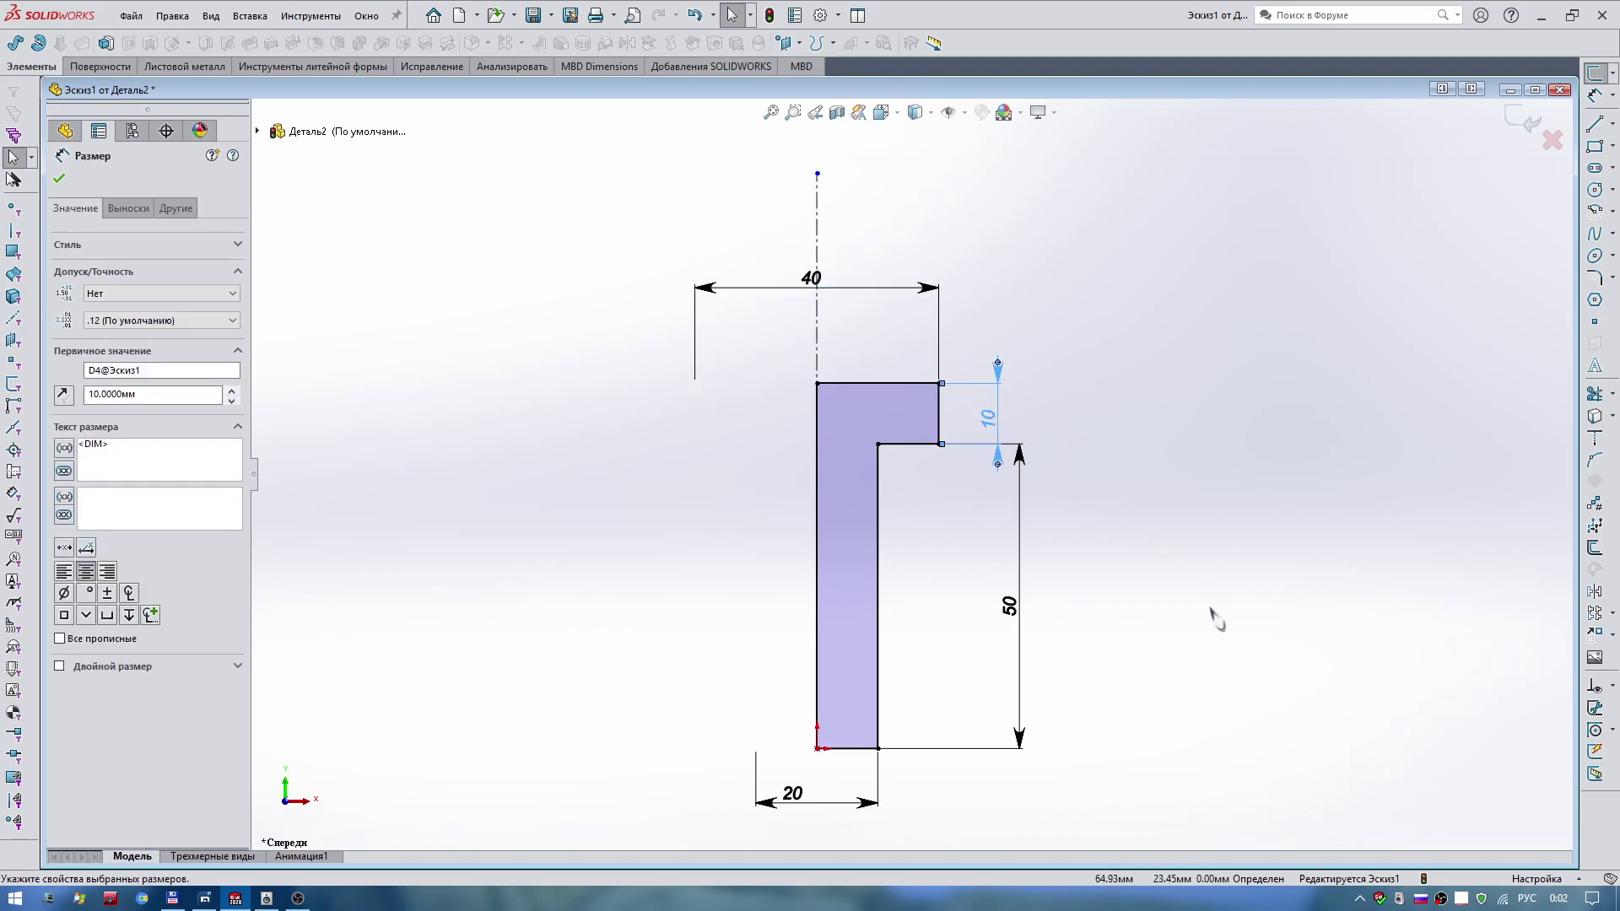
Revolve Эскиз1 360° about its centerline into the solid pin Повернуть1.
left_click(1216, 562)
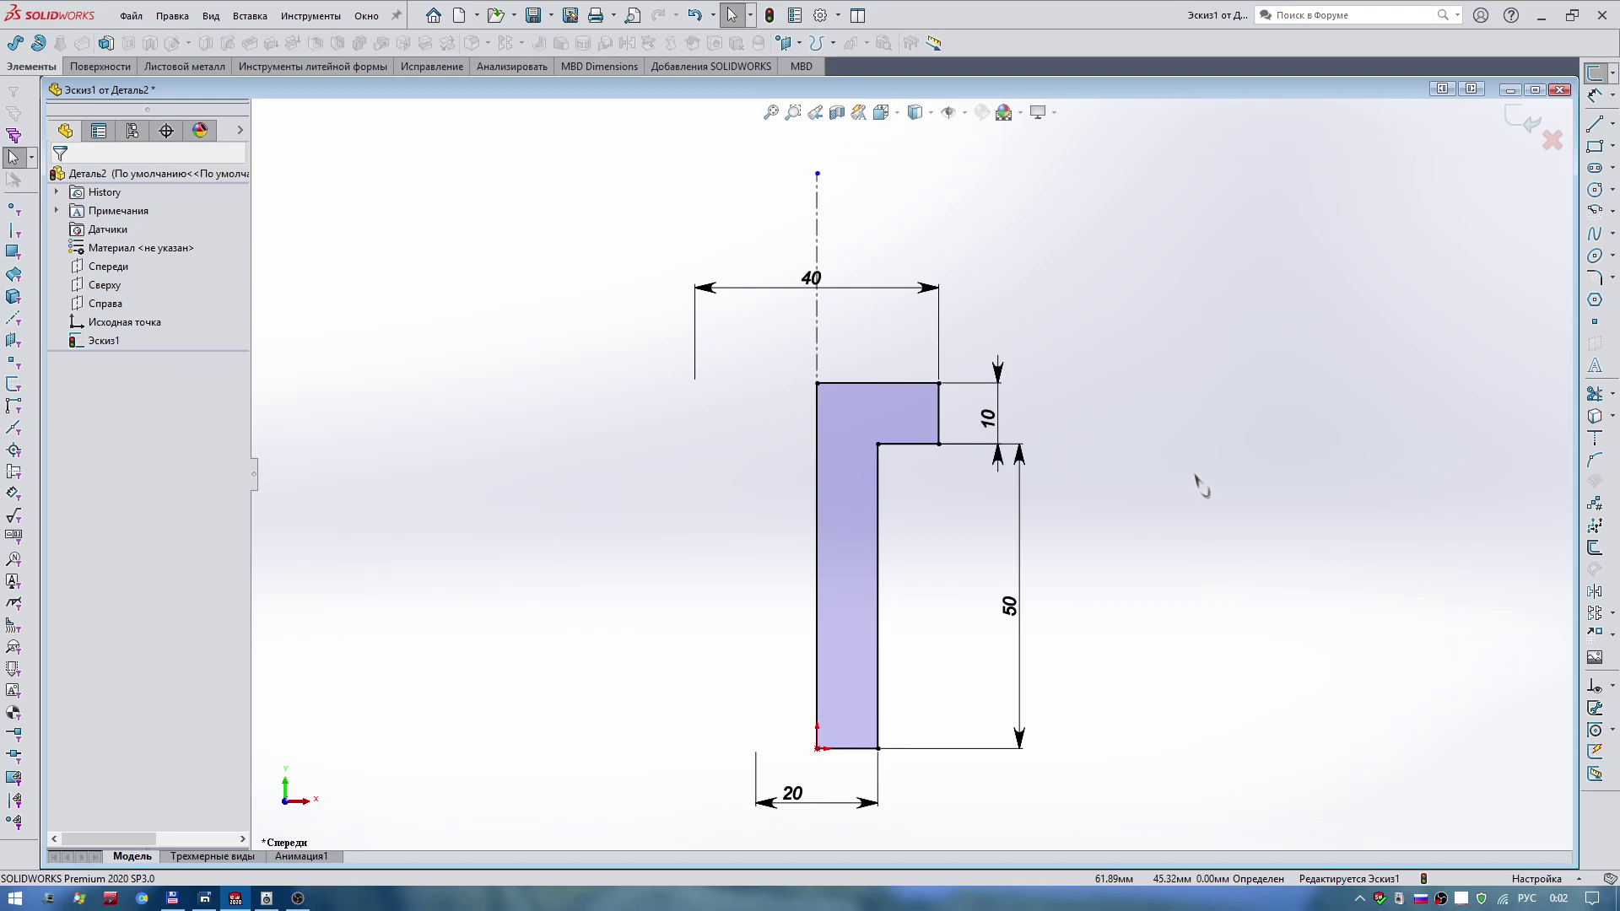
left_click(38, 42)
key("Escape")
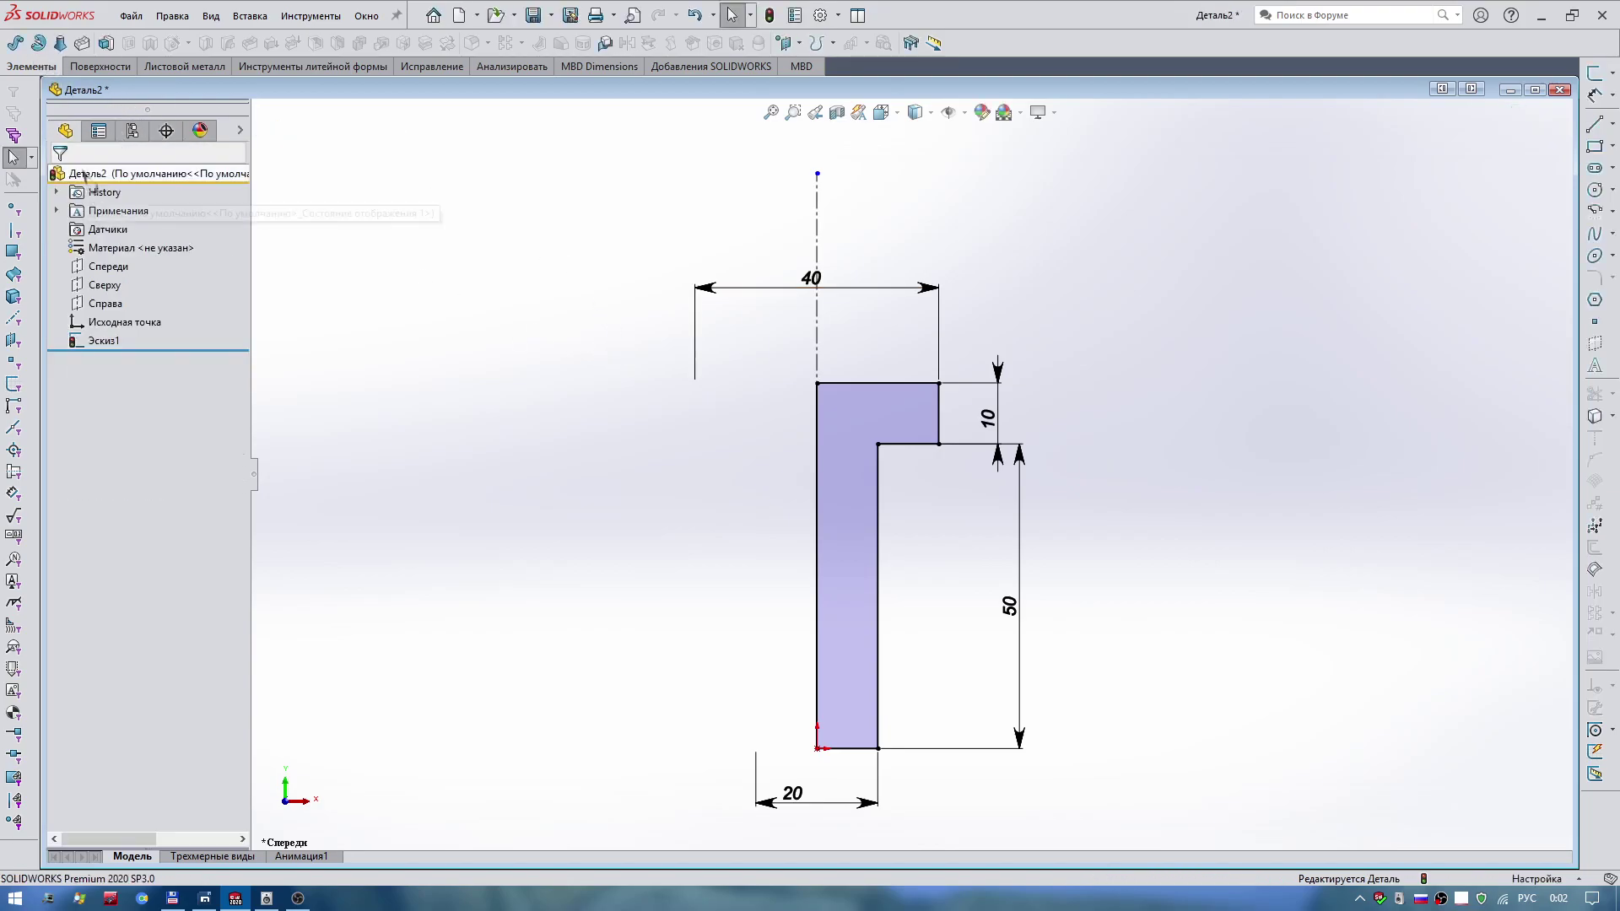
left_click(38, 42)
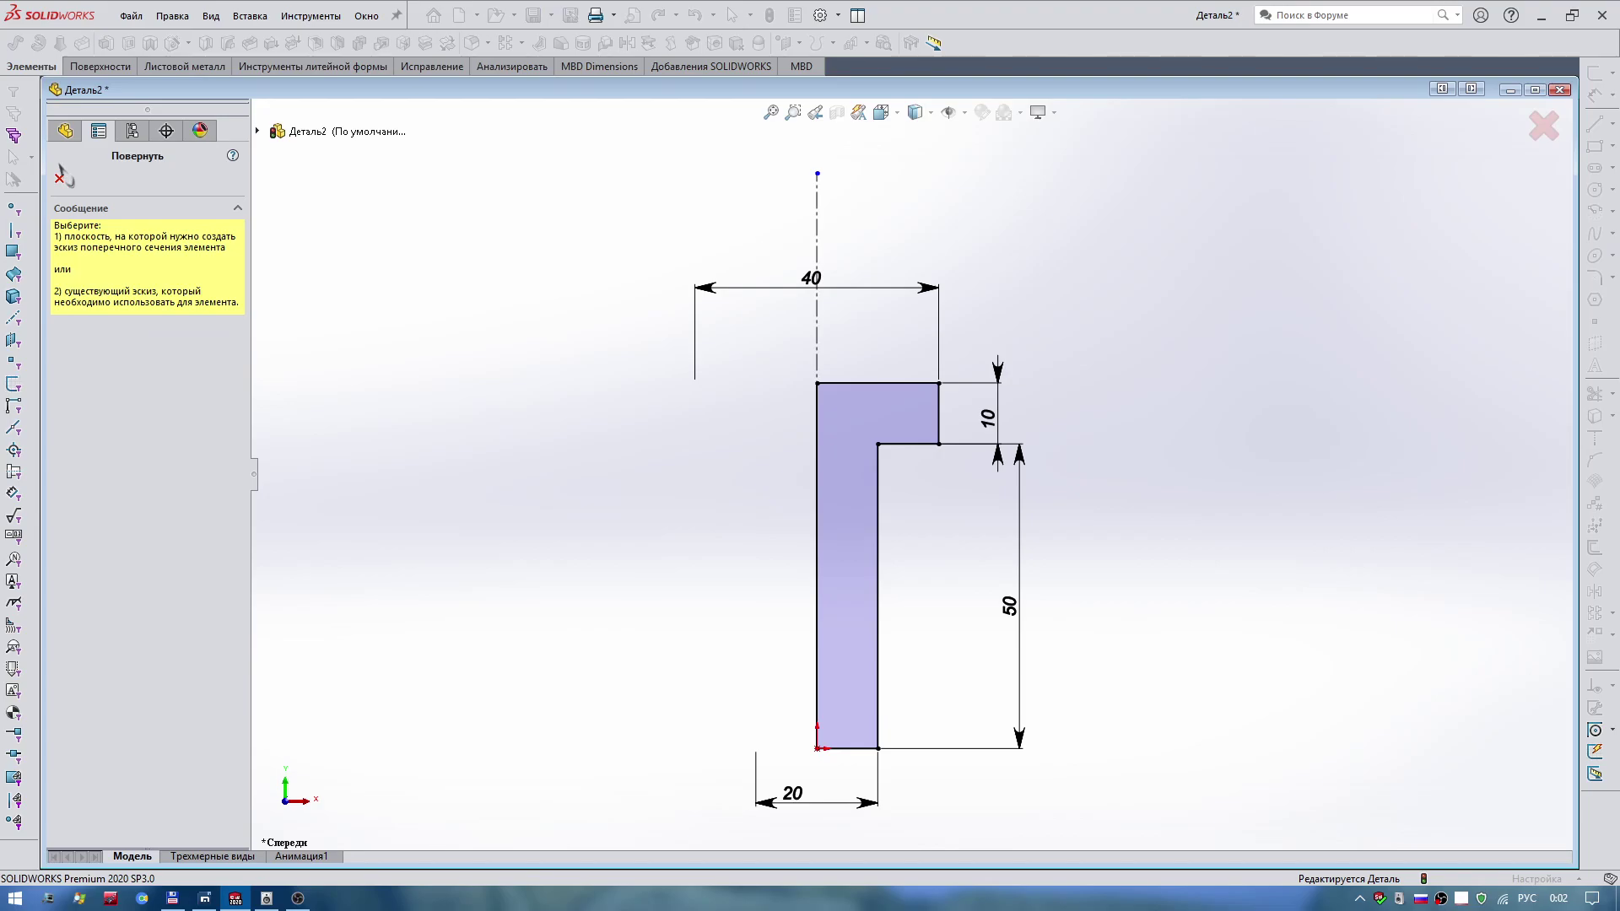
left_click(878, 506)
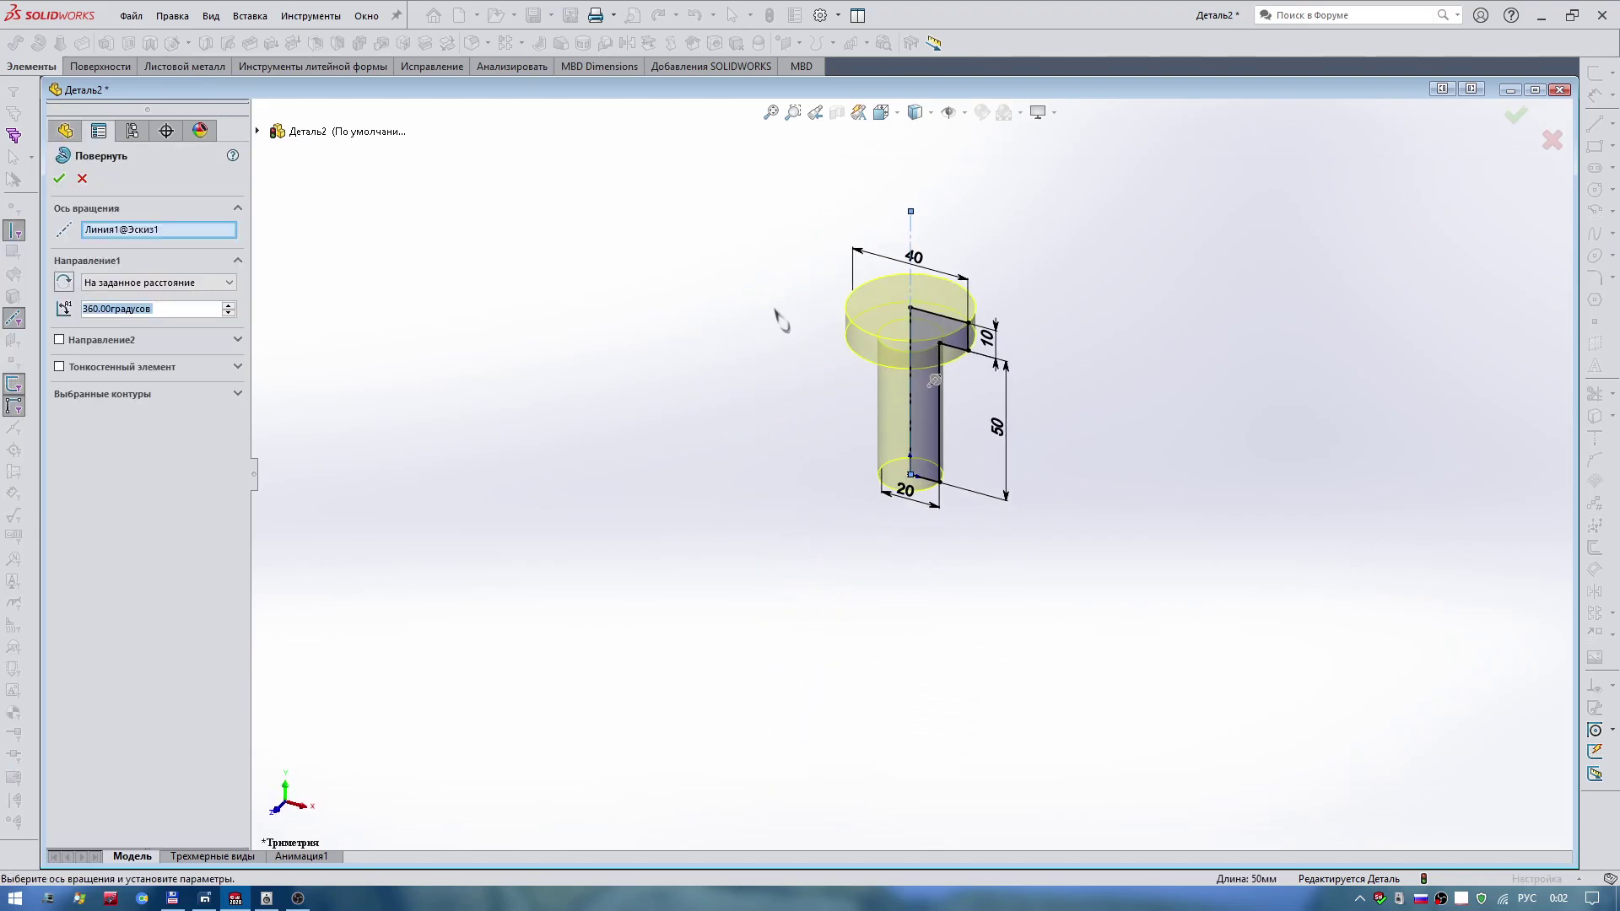
left_click(61, 179)
left_click(57, 359)
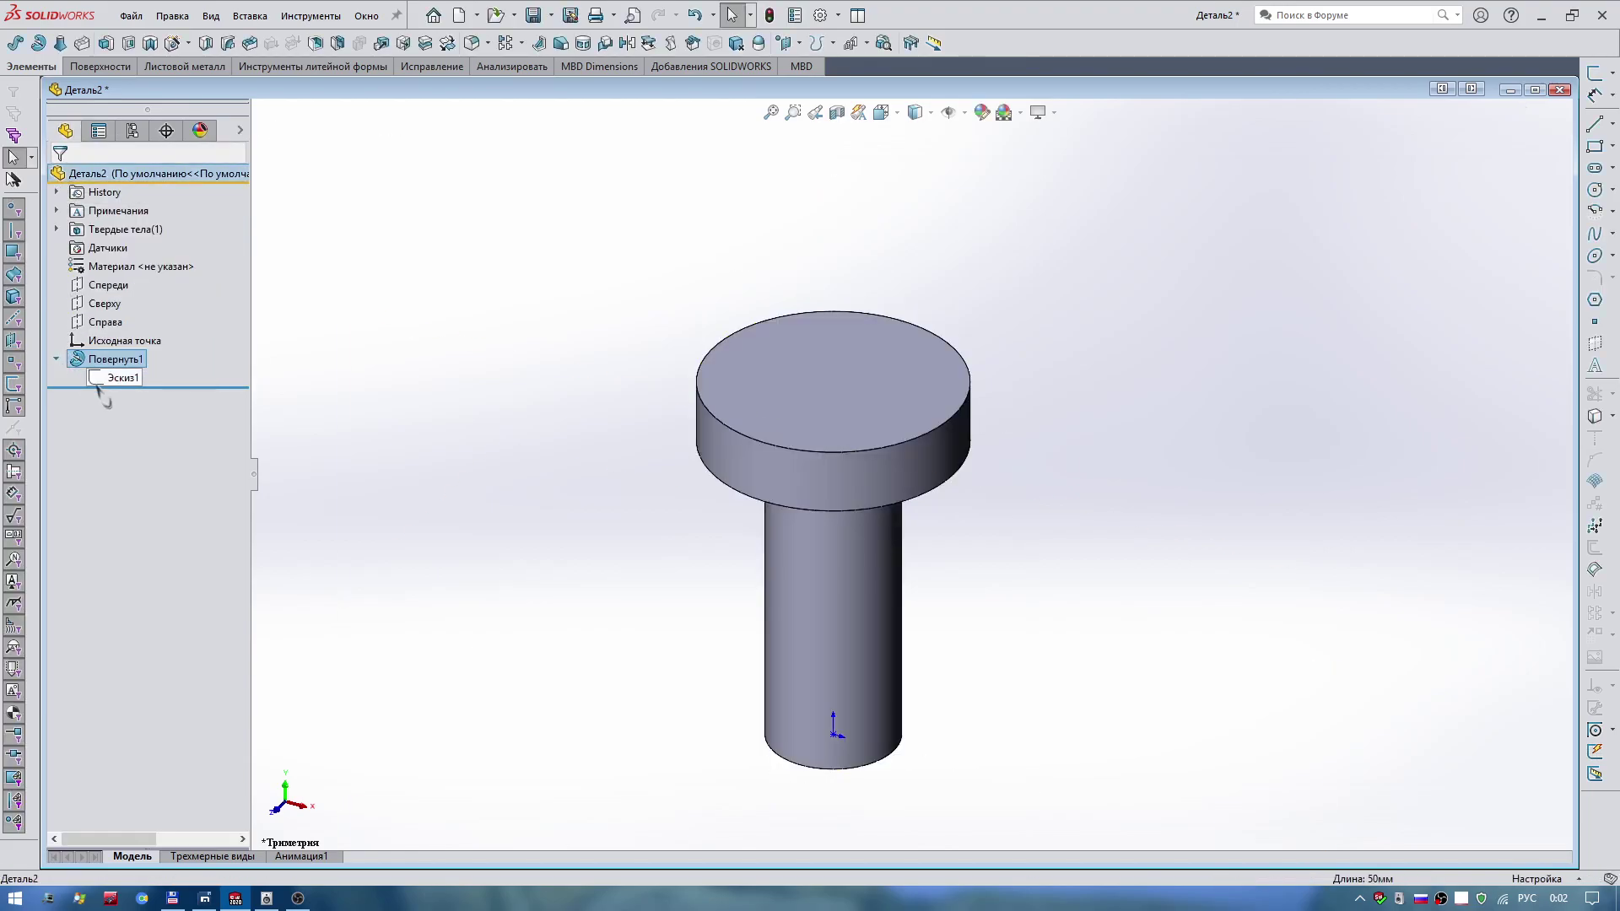
Show the pin in Front view with the Ø20 dimension moved below it.
scroll(624, 498, "up", 2)
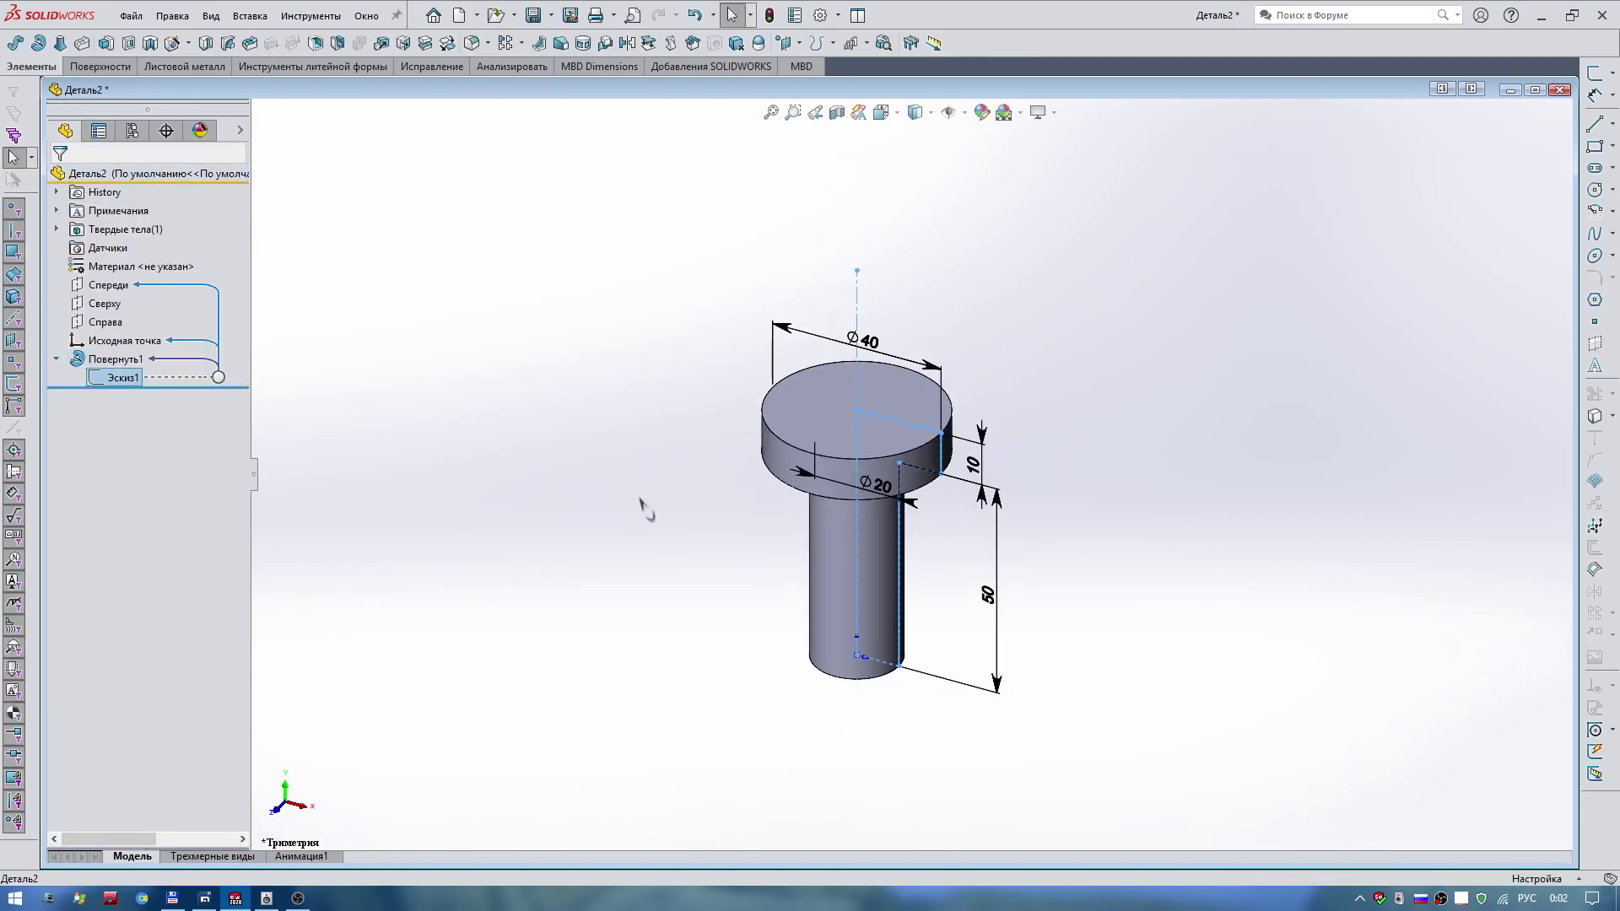
right_click_drag(648, 512, 771, 644)
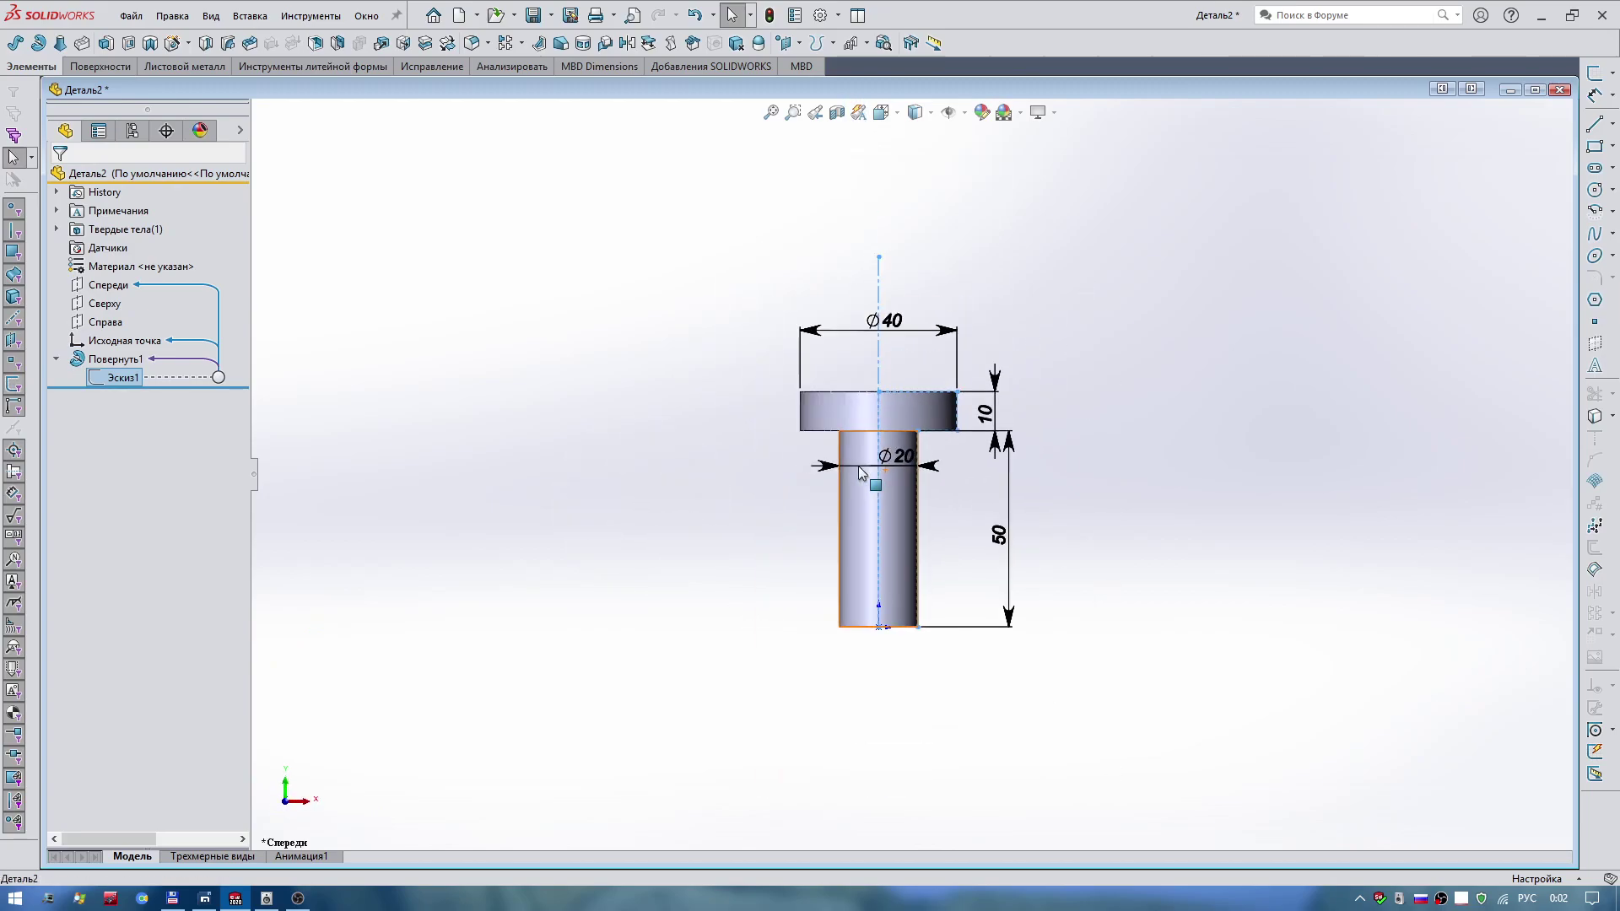
left_click_drag(902, 456, 908, 683)
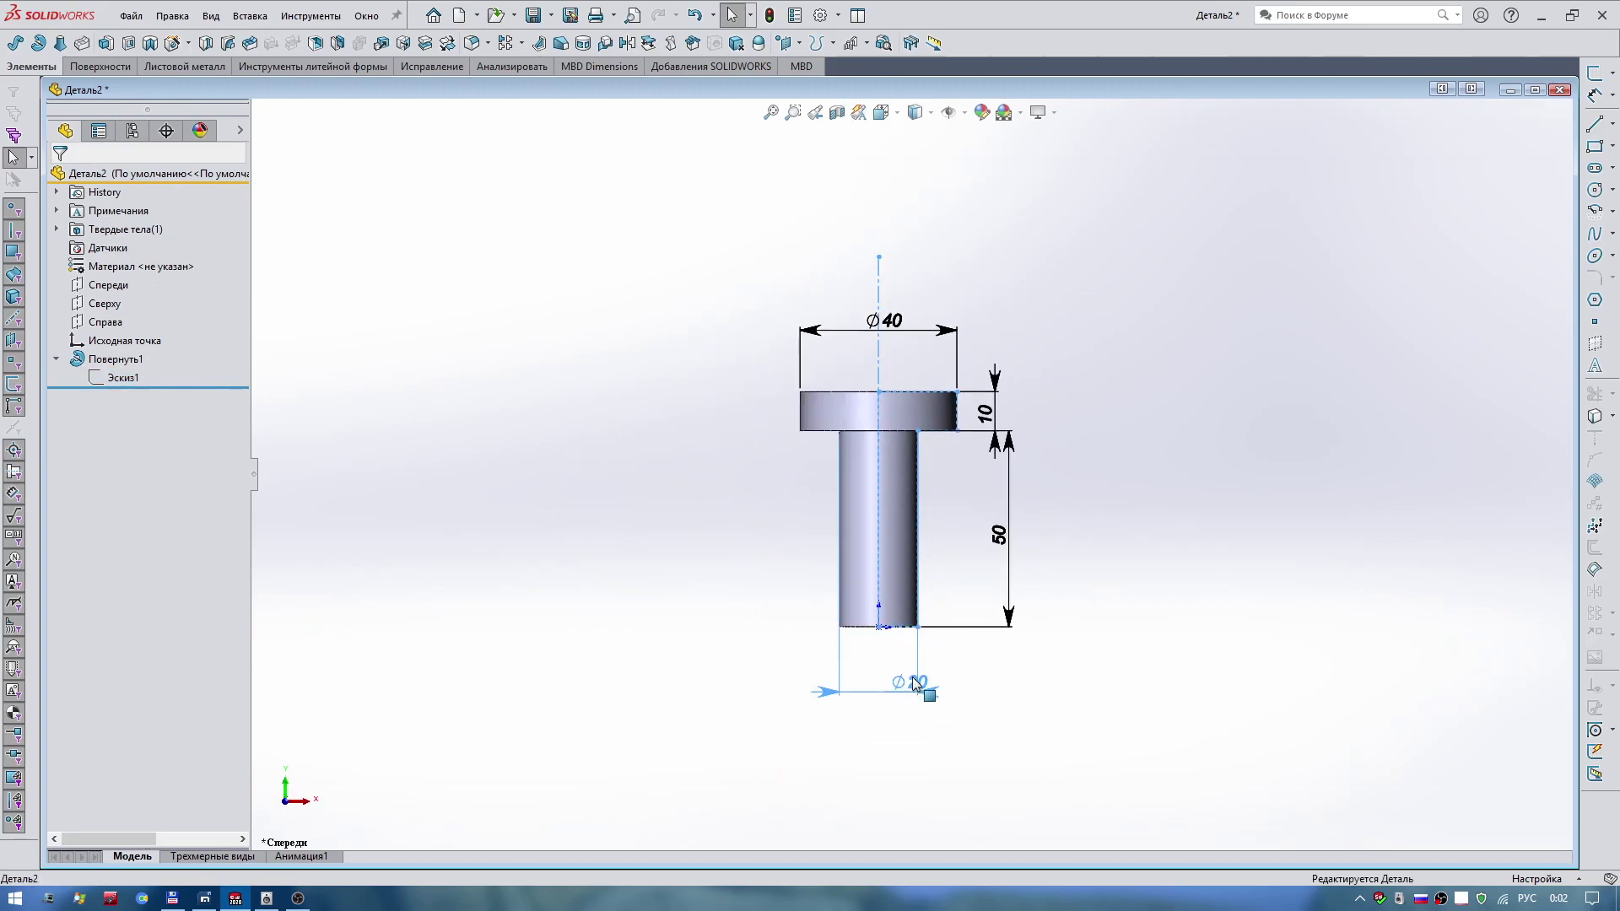
Open the Properties of the По умолчанию configuration in ConfigurationManager.
left_click(128, 135)
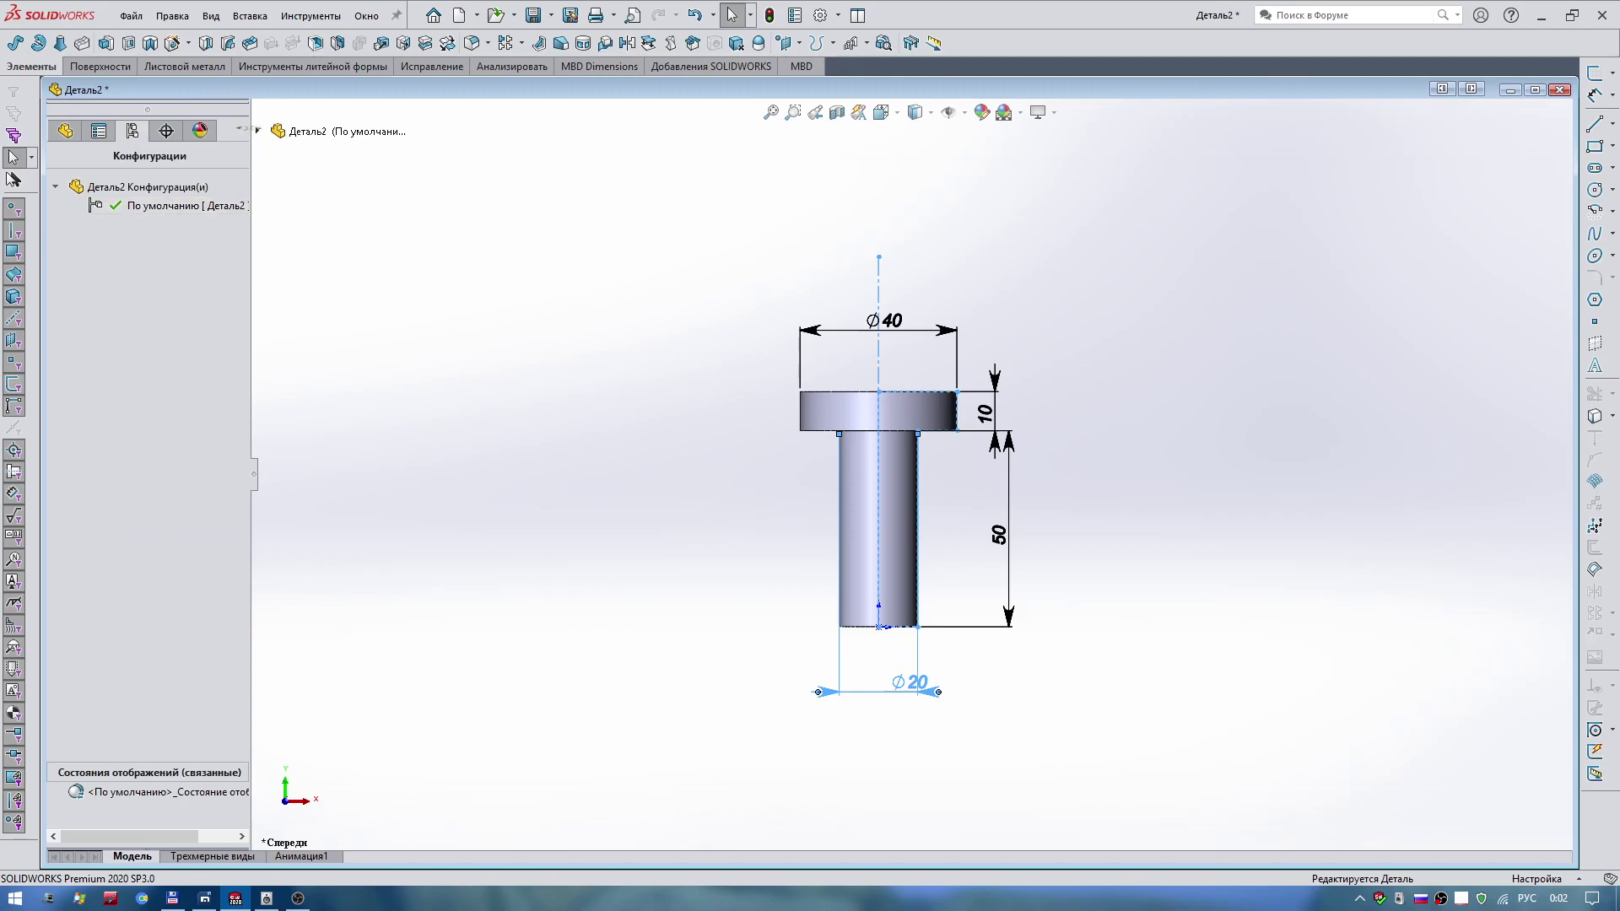
right_click(199, 211)
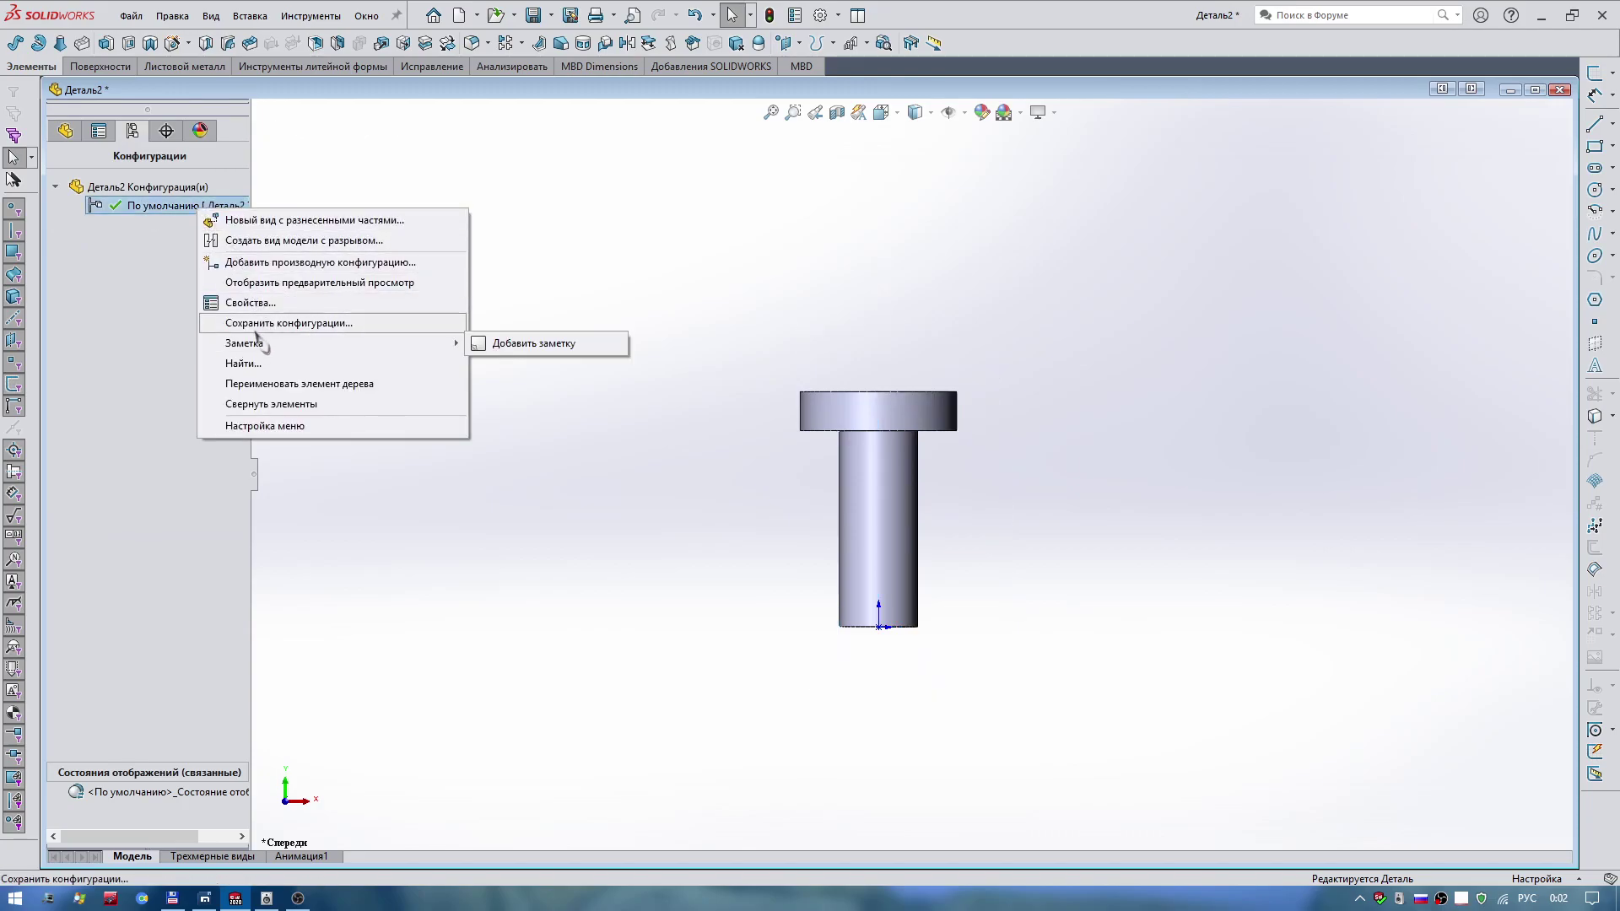
left_click(244, 302)
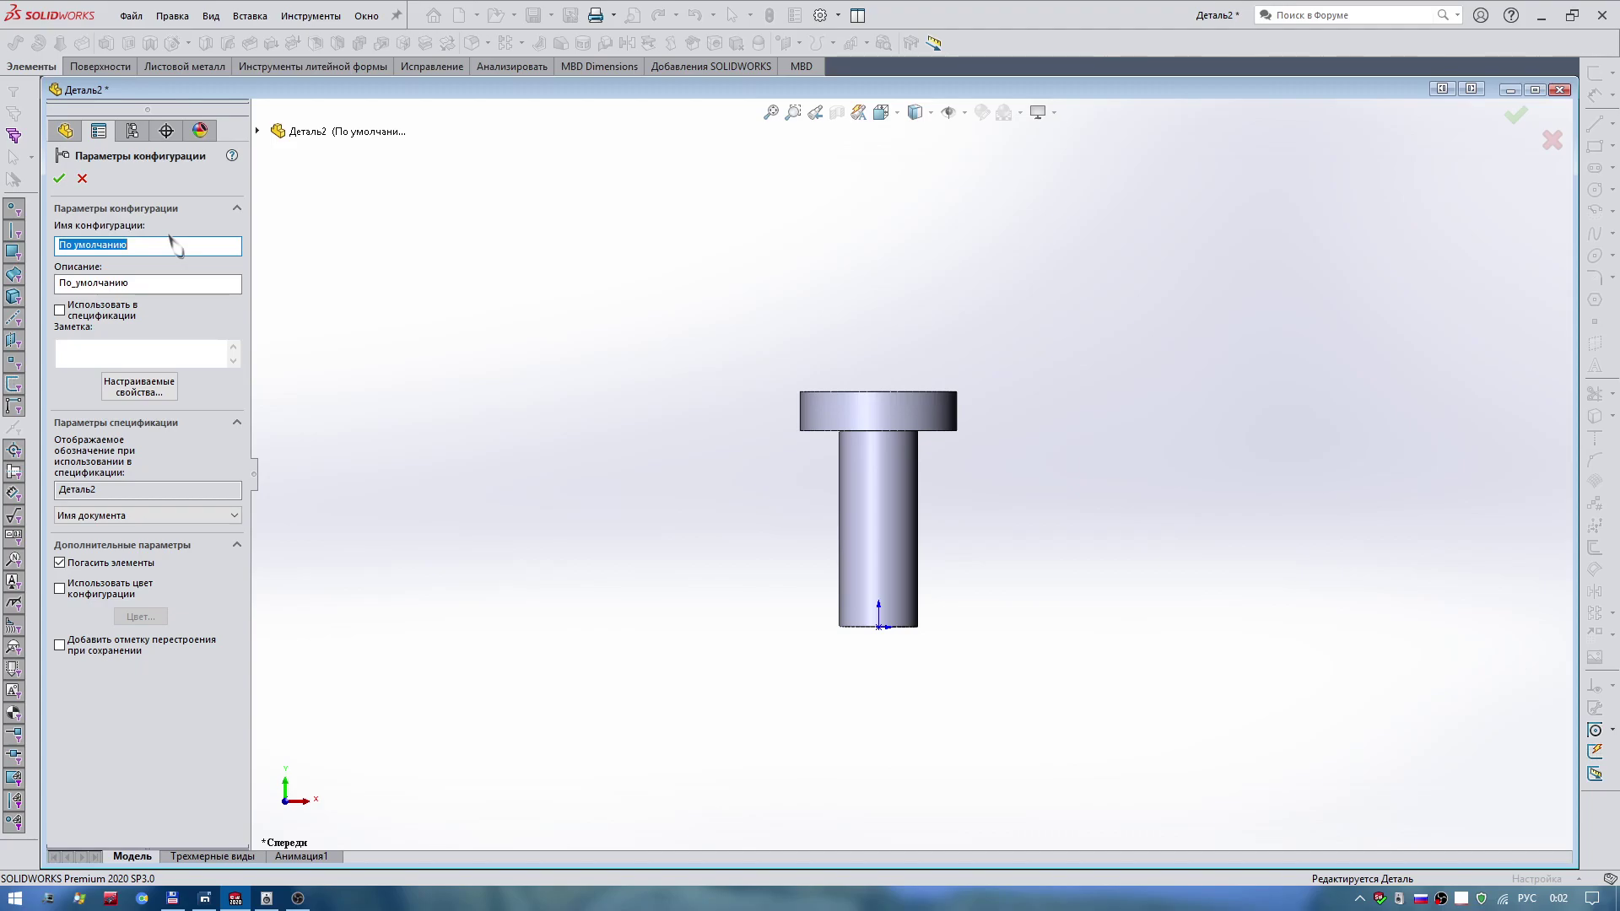
Enter the new configuration name in Properties and show the sketch dimensions.
type("Ф1 20 Ф2 40 Н70")
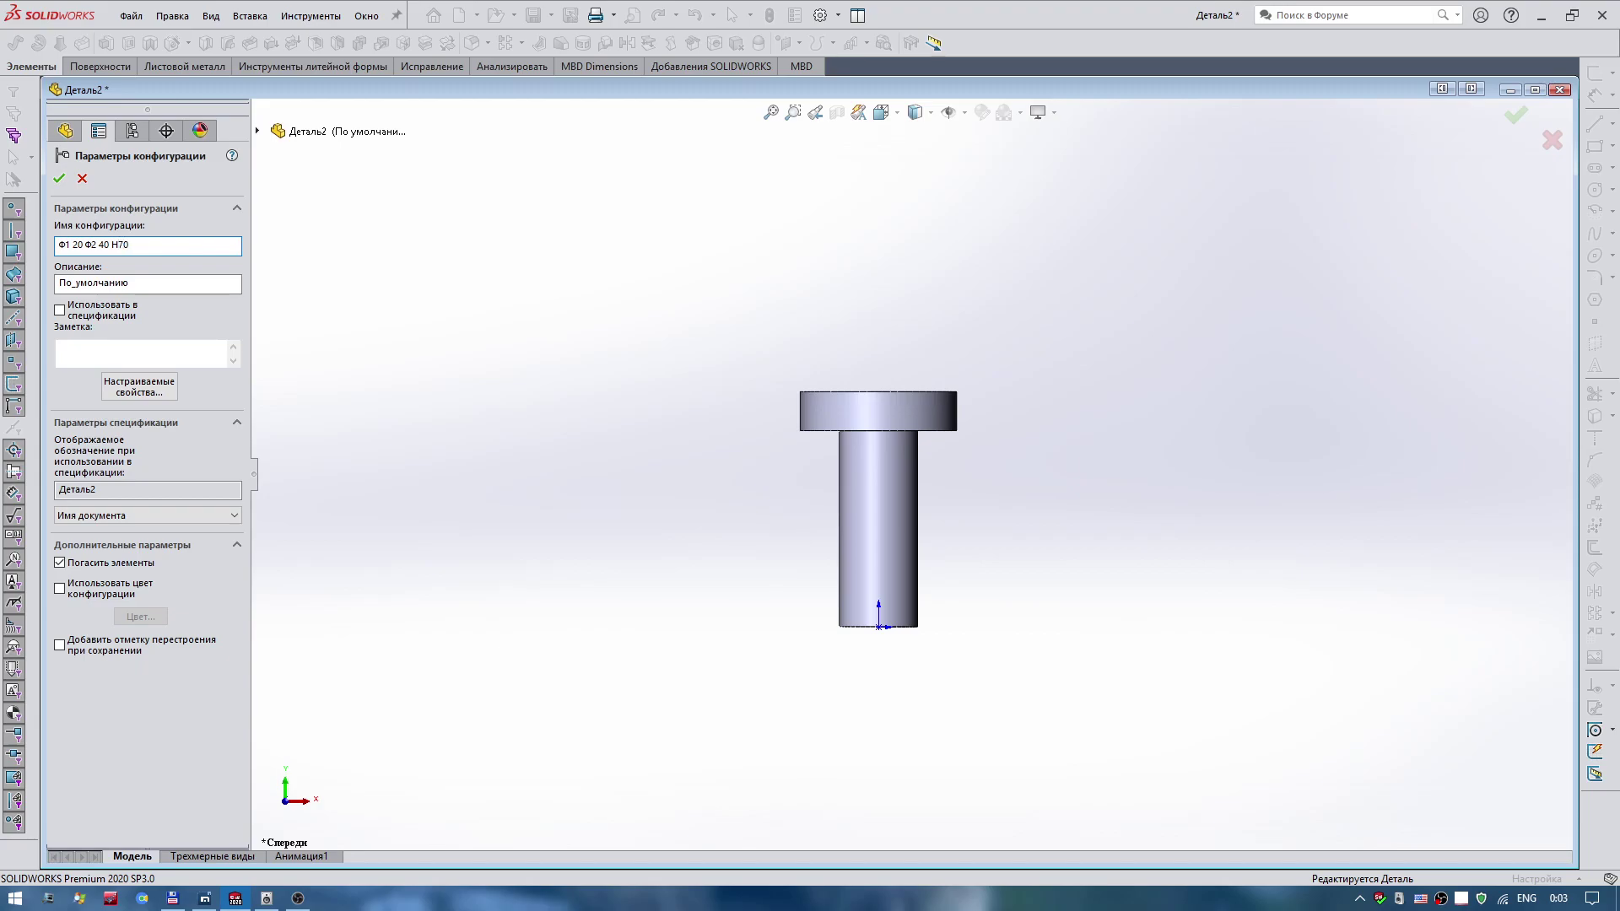
key("Return")
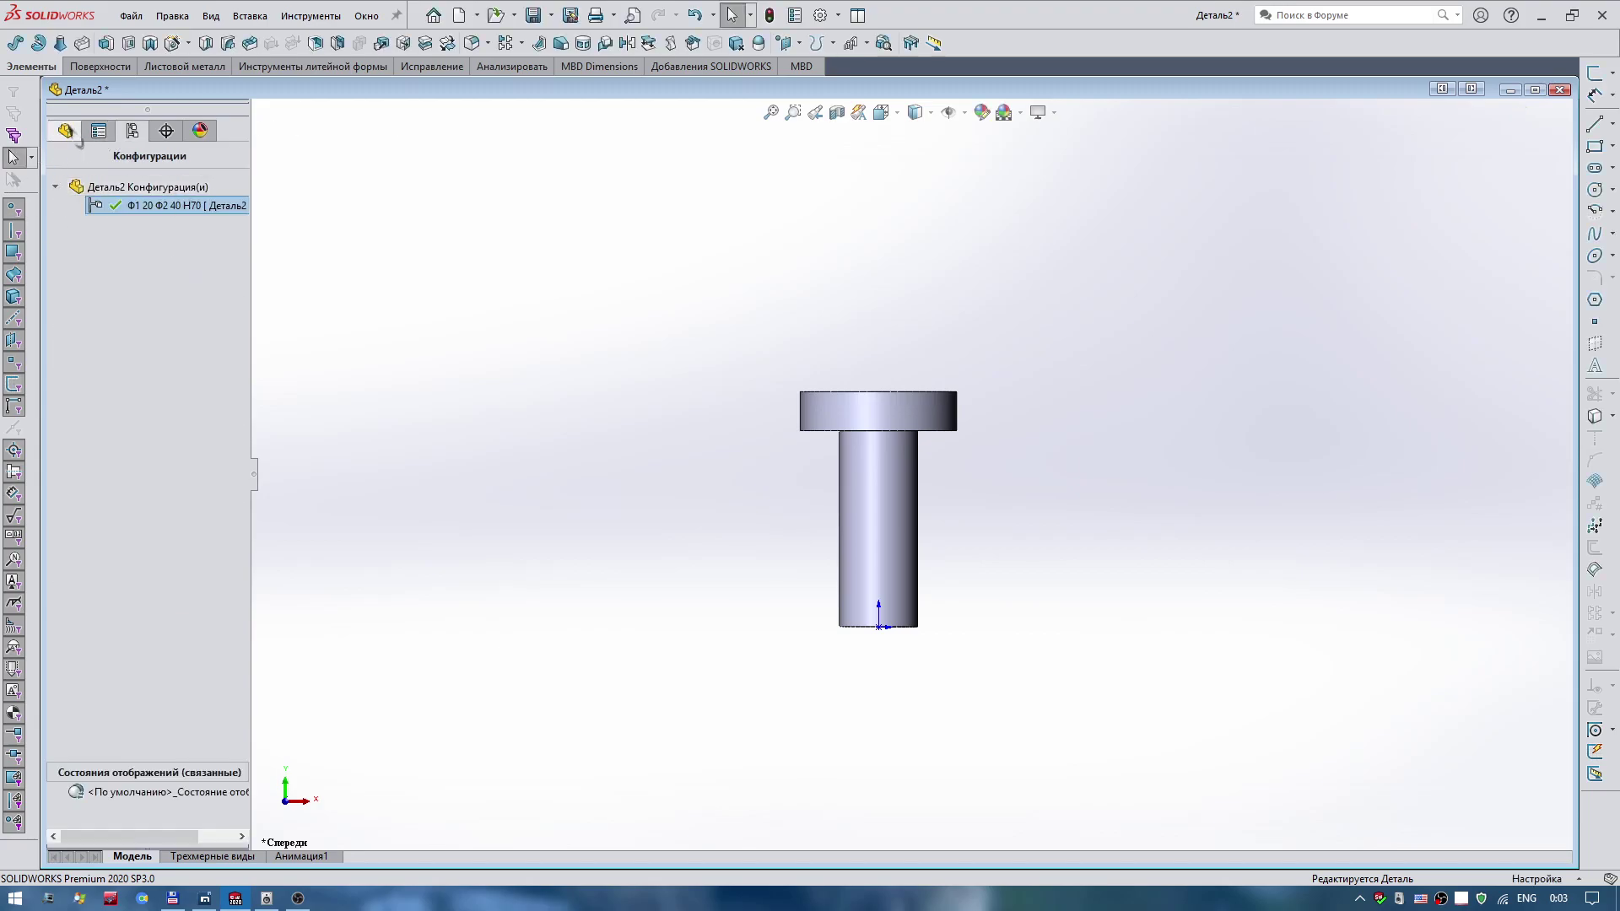
left_click(65, 130)
left_click(114, 380)
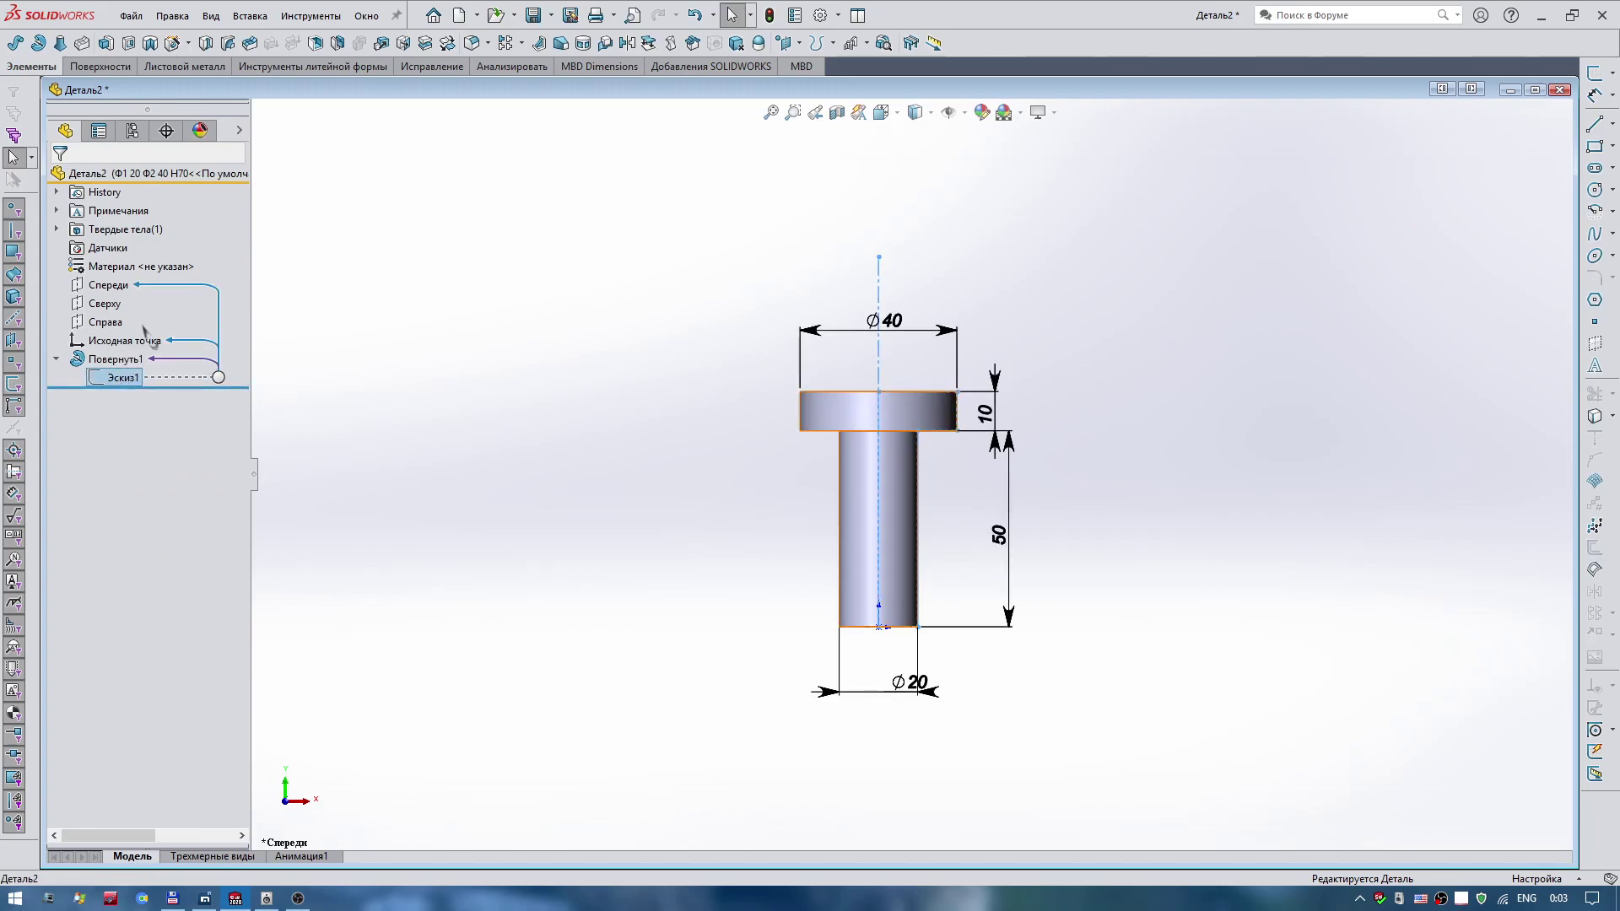
Correct the configuration name to 'Ф1 20 Ф2 40 h60' and widen the side panel.
left_click(132, 130)
left_click(187, 208)
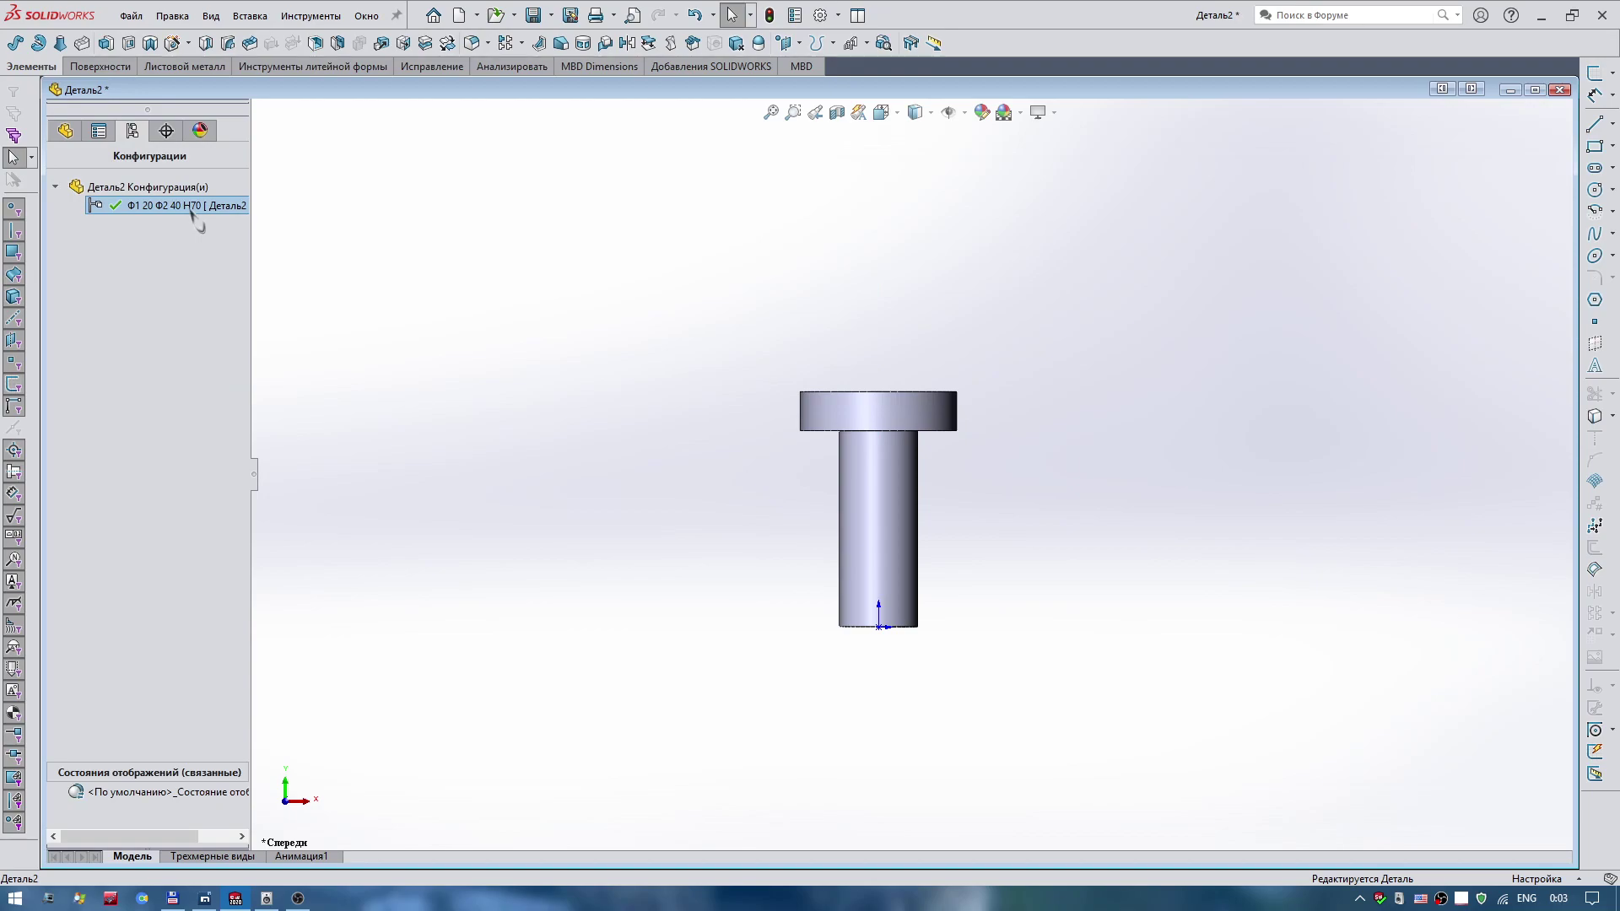
left_click(190, 211)
left_click(172, 205)
type("h6")
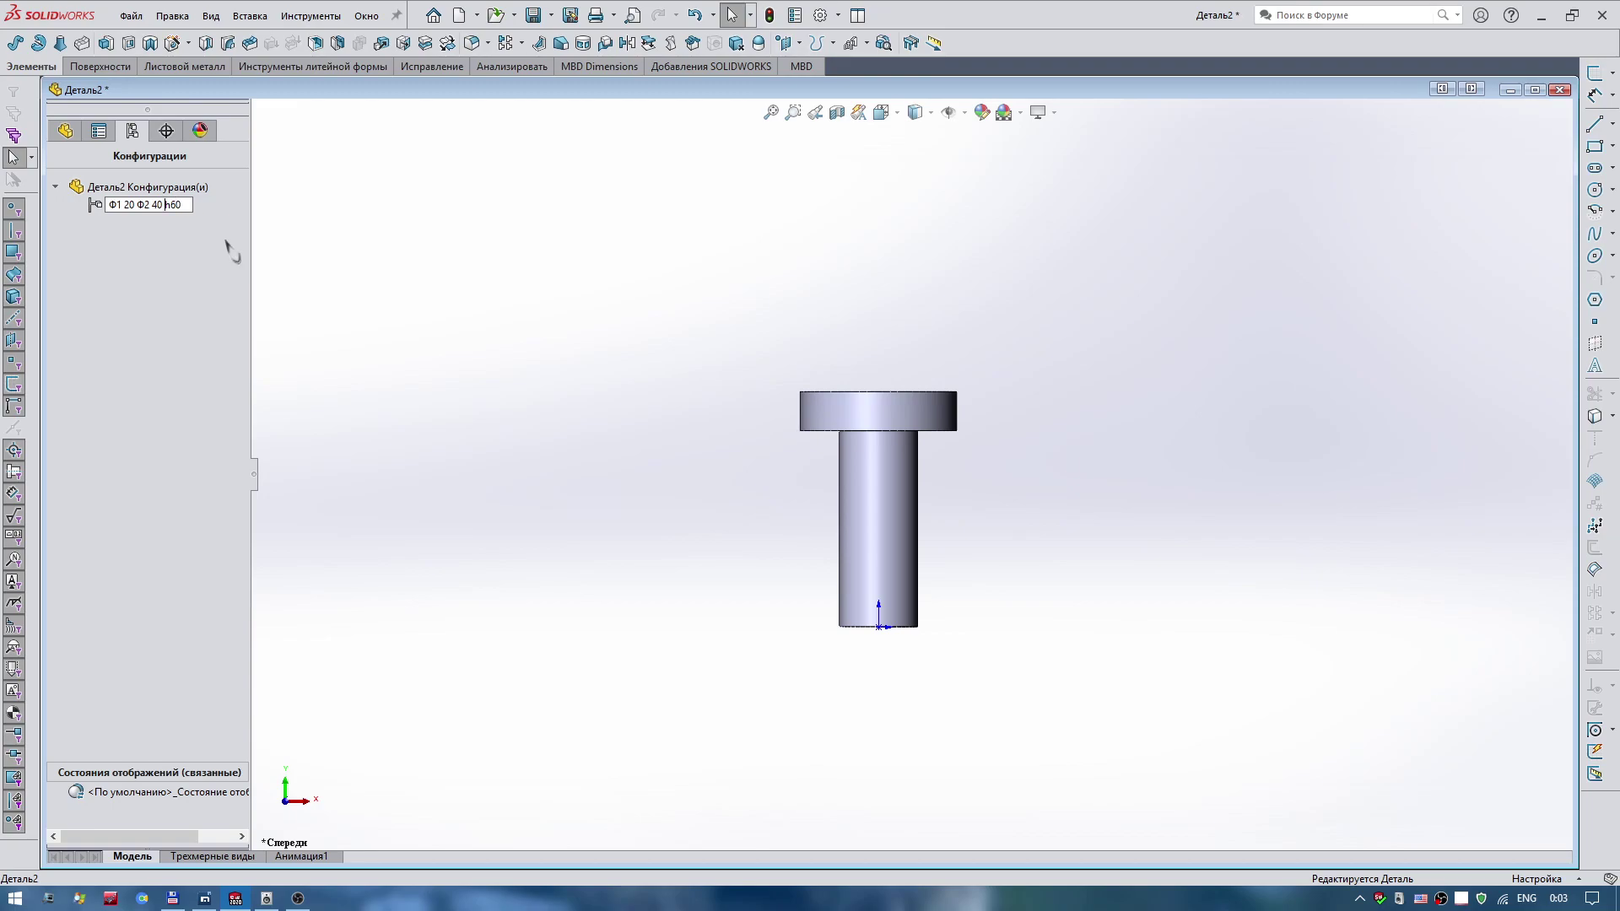
key("Return")
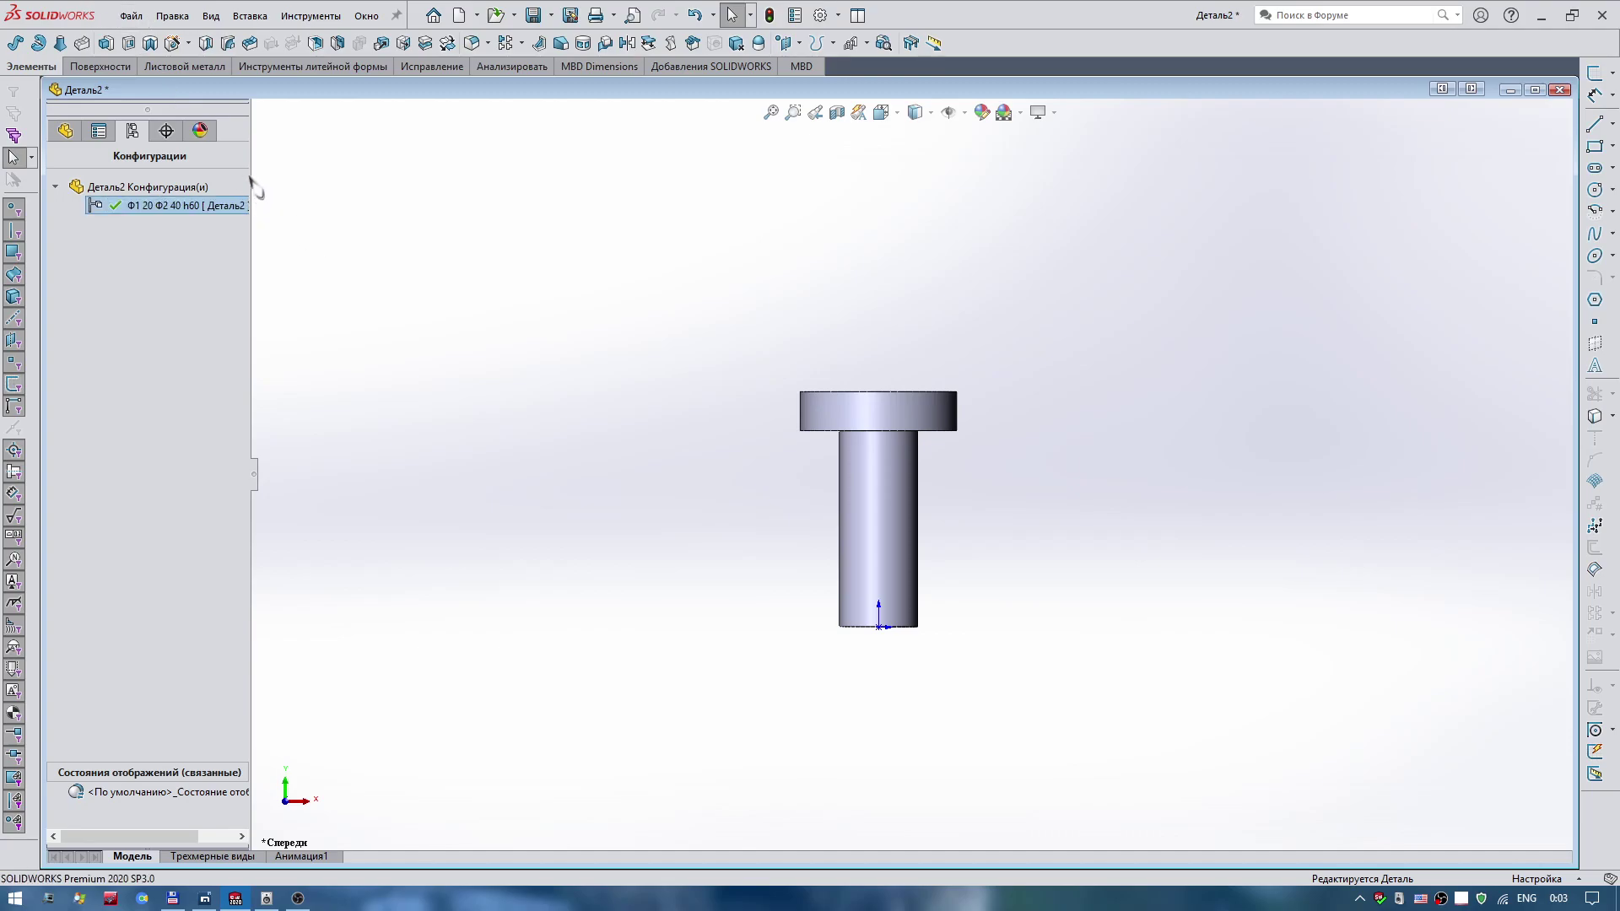
left_click_drag(251, 166, 284, 168)
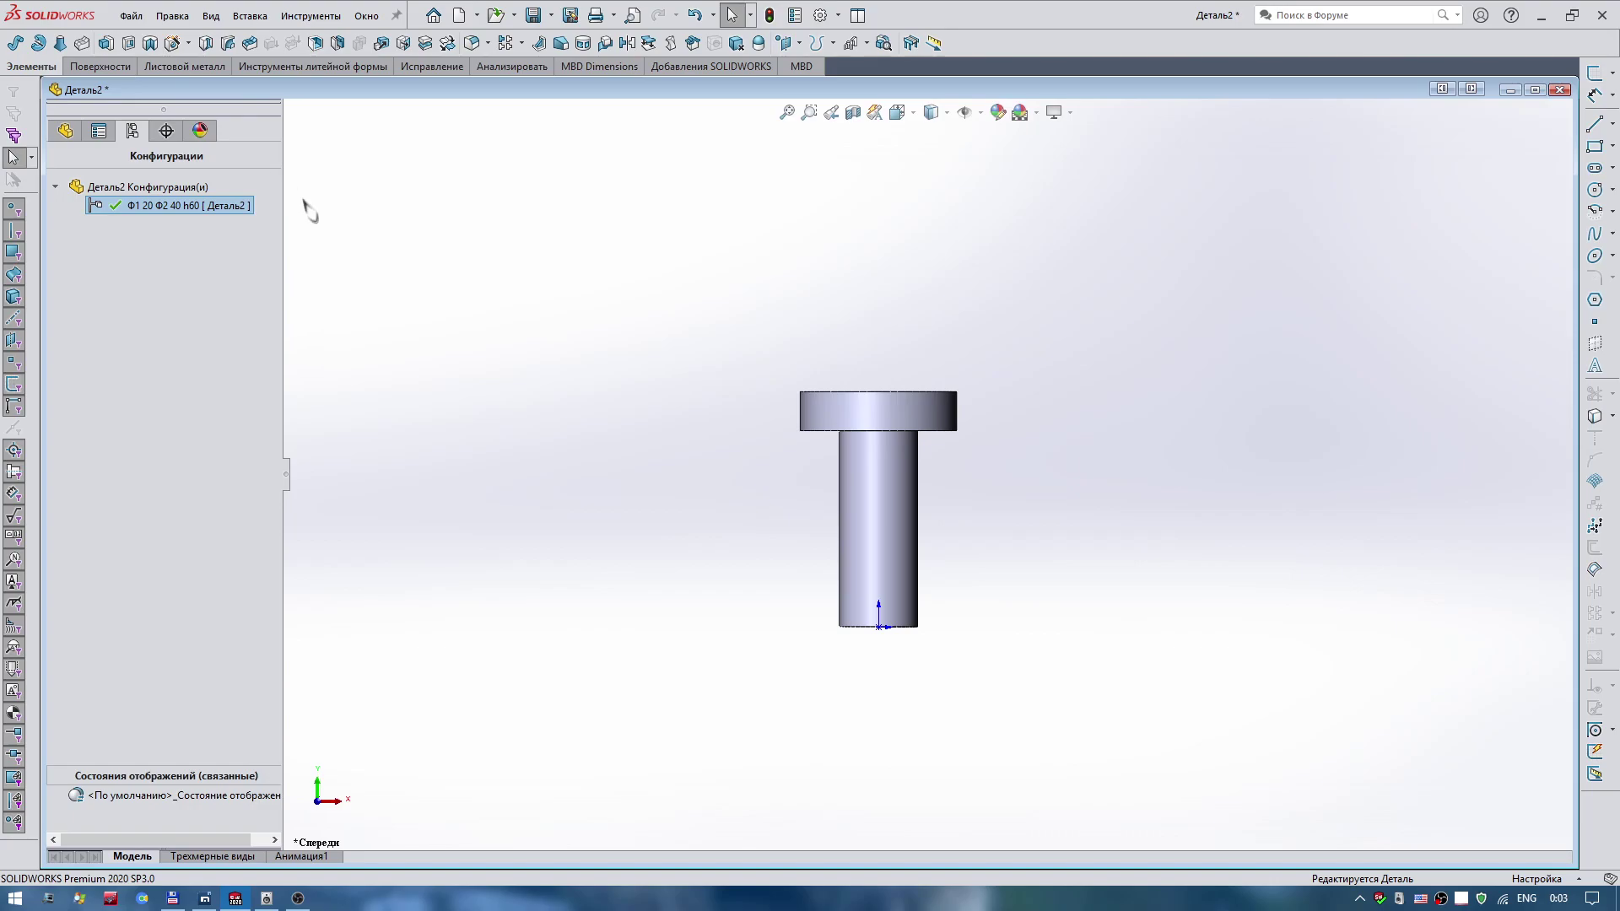
left_click(337, 236)
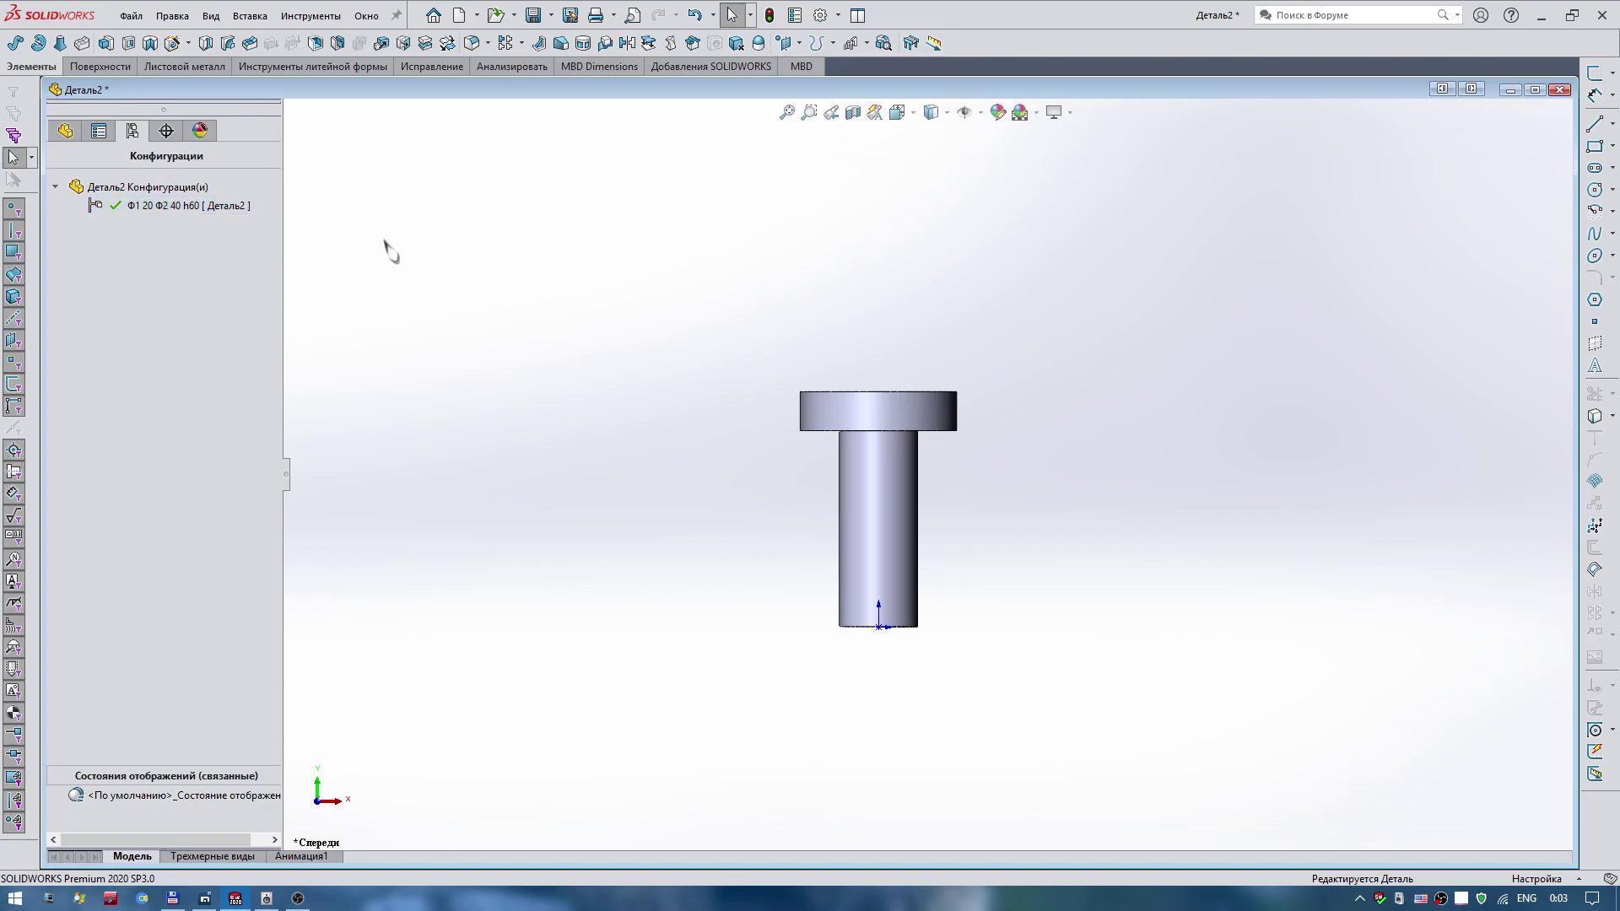
Copy the existing configuration's name from its rename field.
right_click(186, 189)
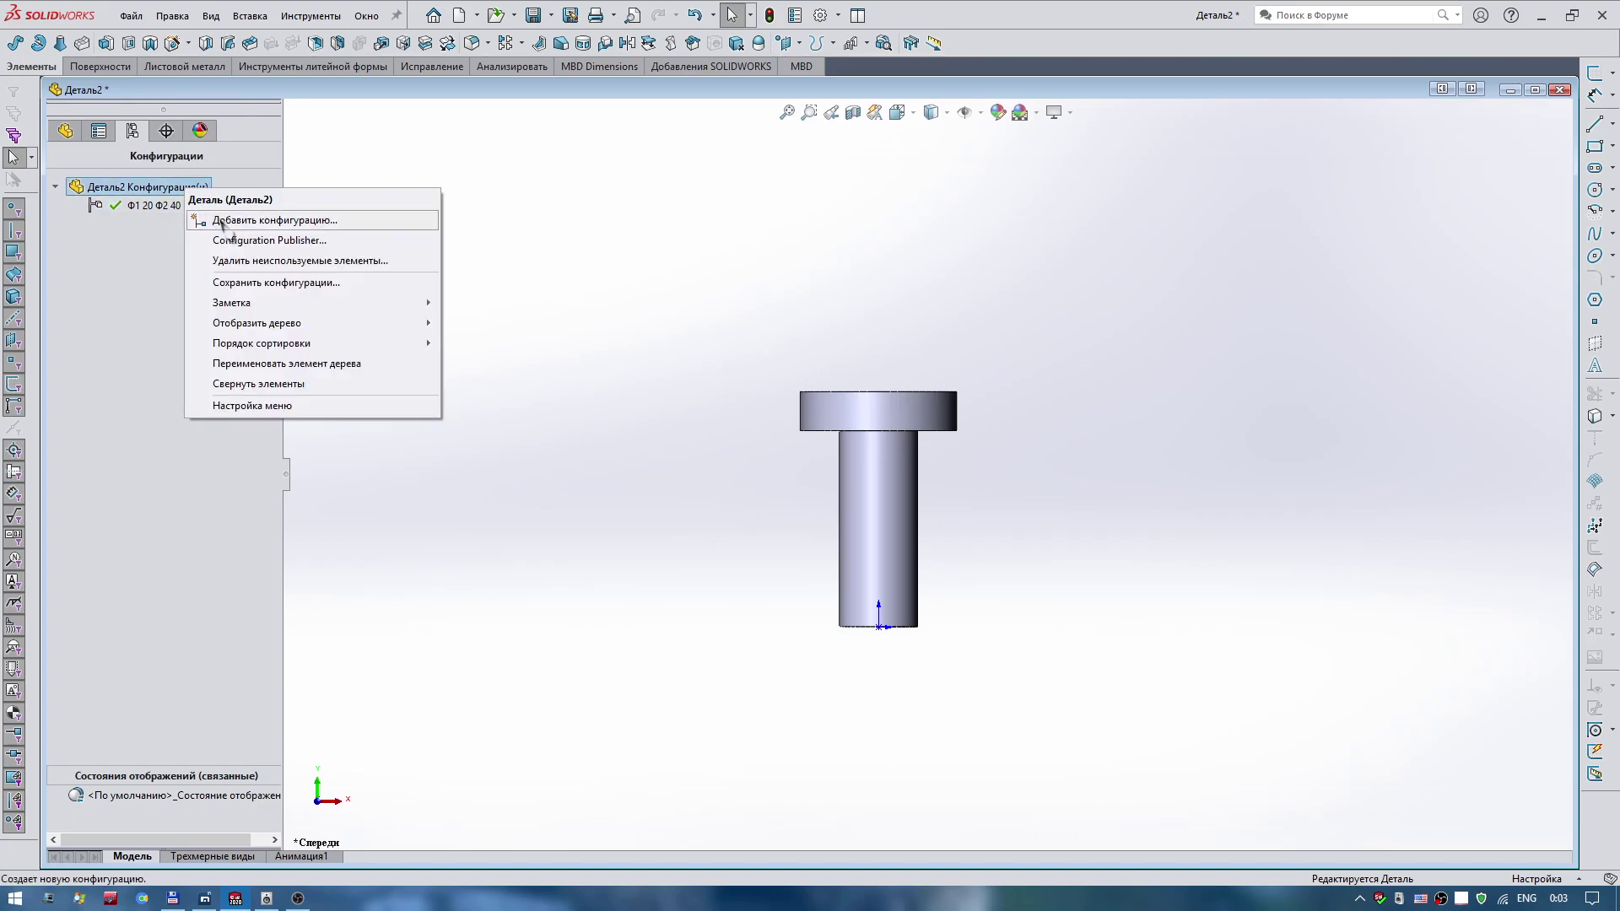
left_click(217, 220)
left_click(82, 178)
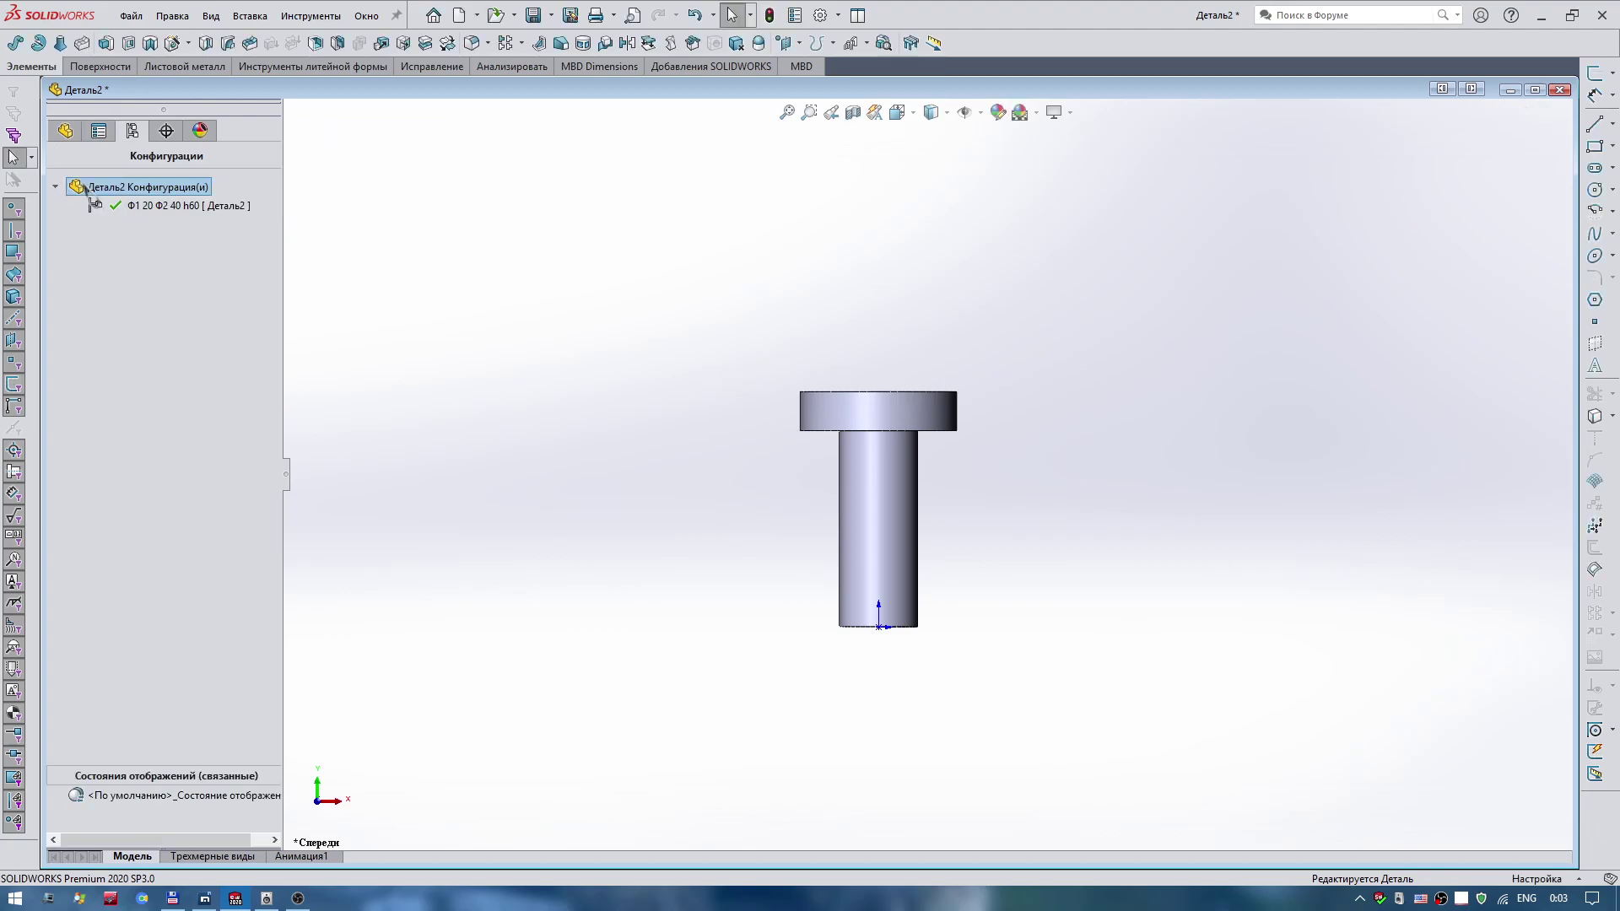
right_click(130, 211)
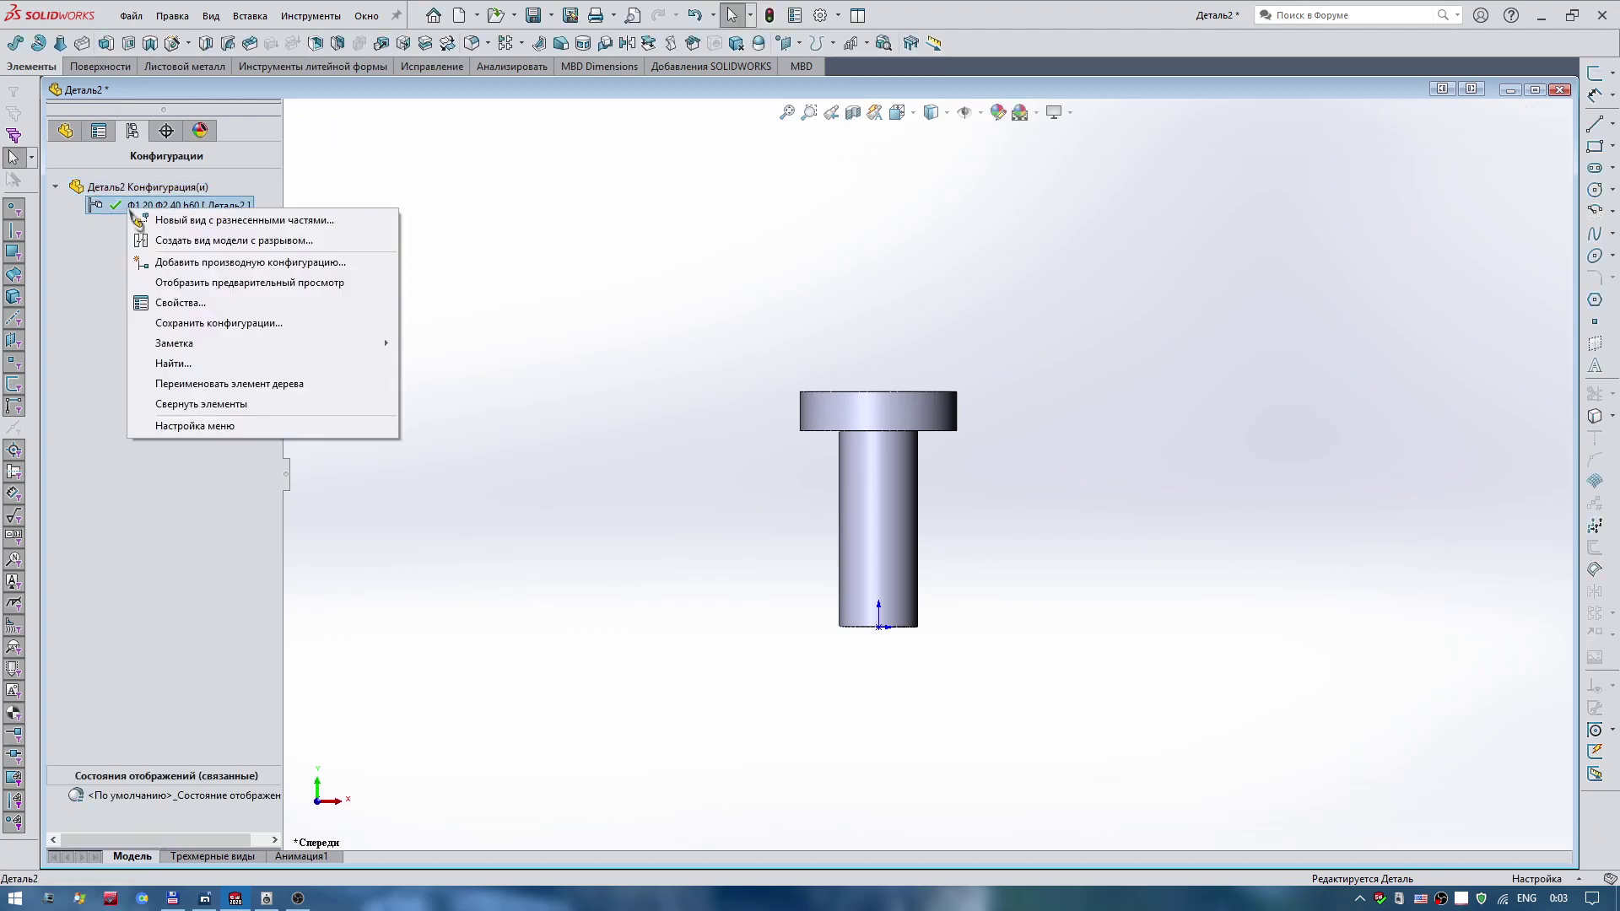
left_click(207, 384)
right_click(159, 205)
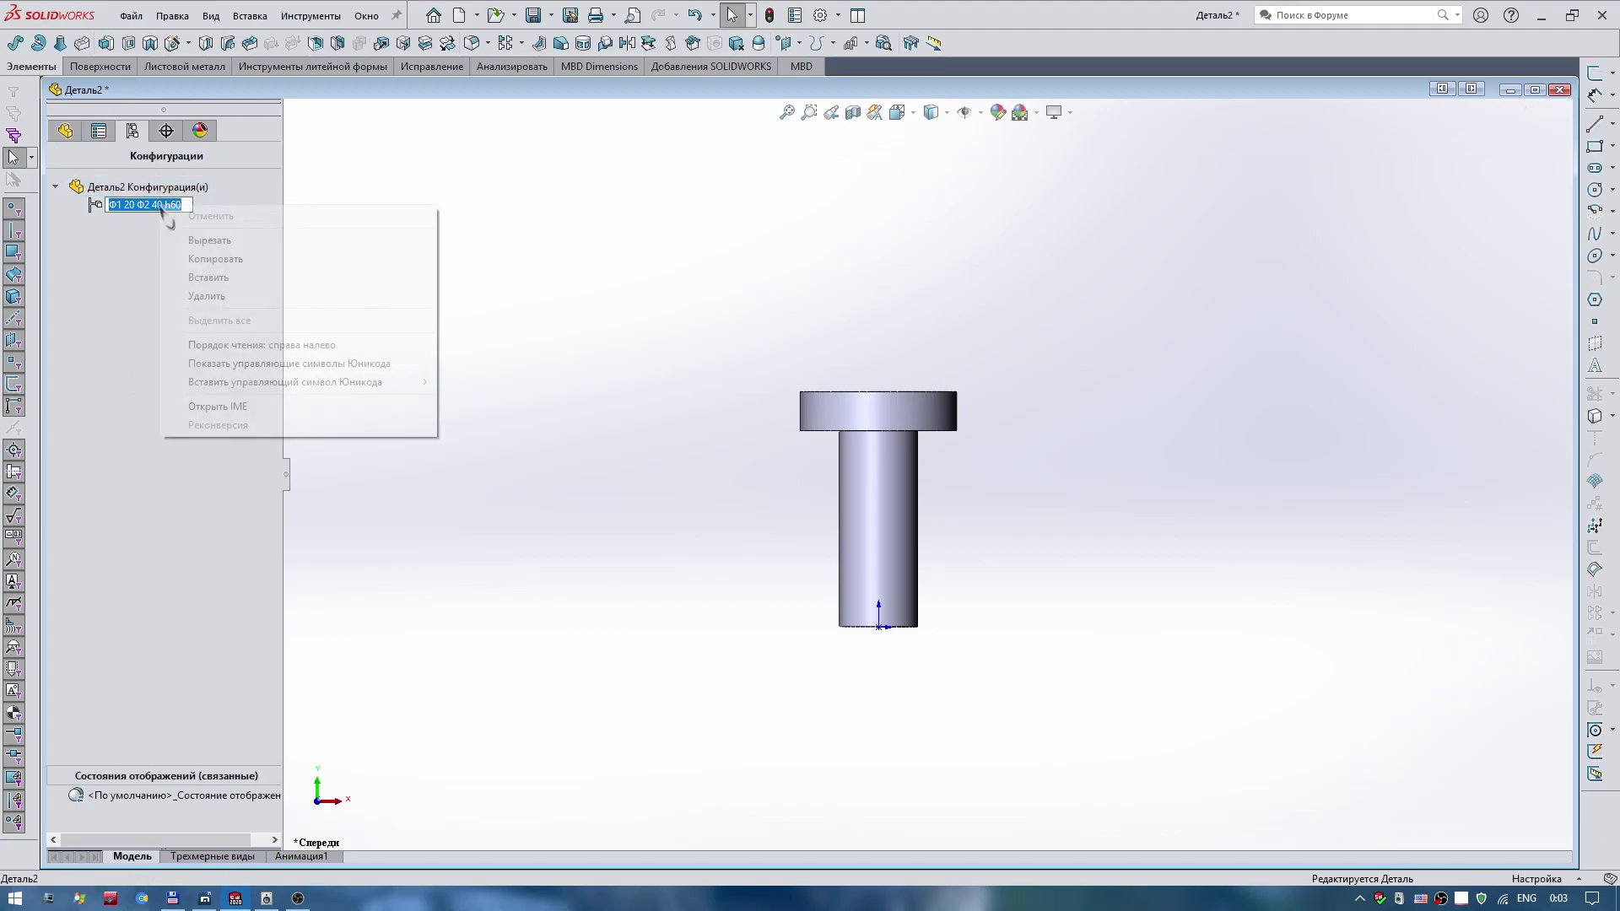
left_click(194, 262)
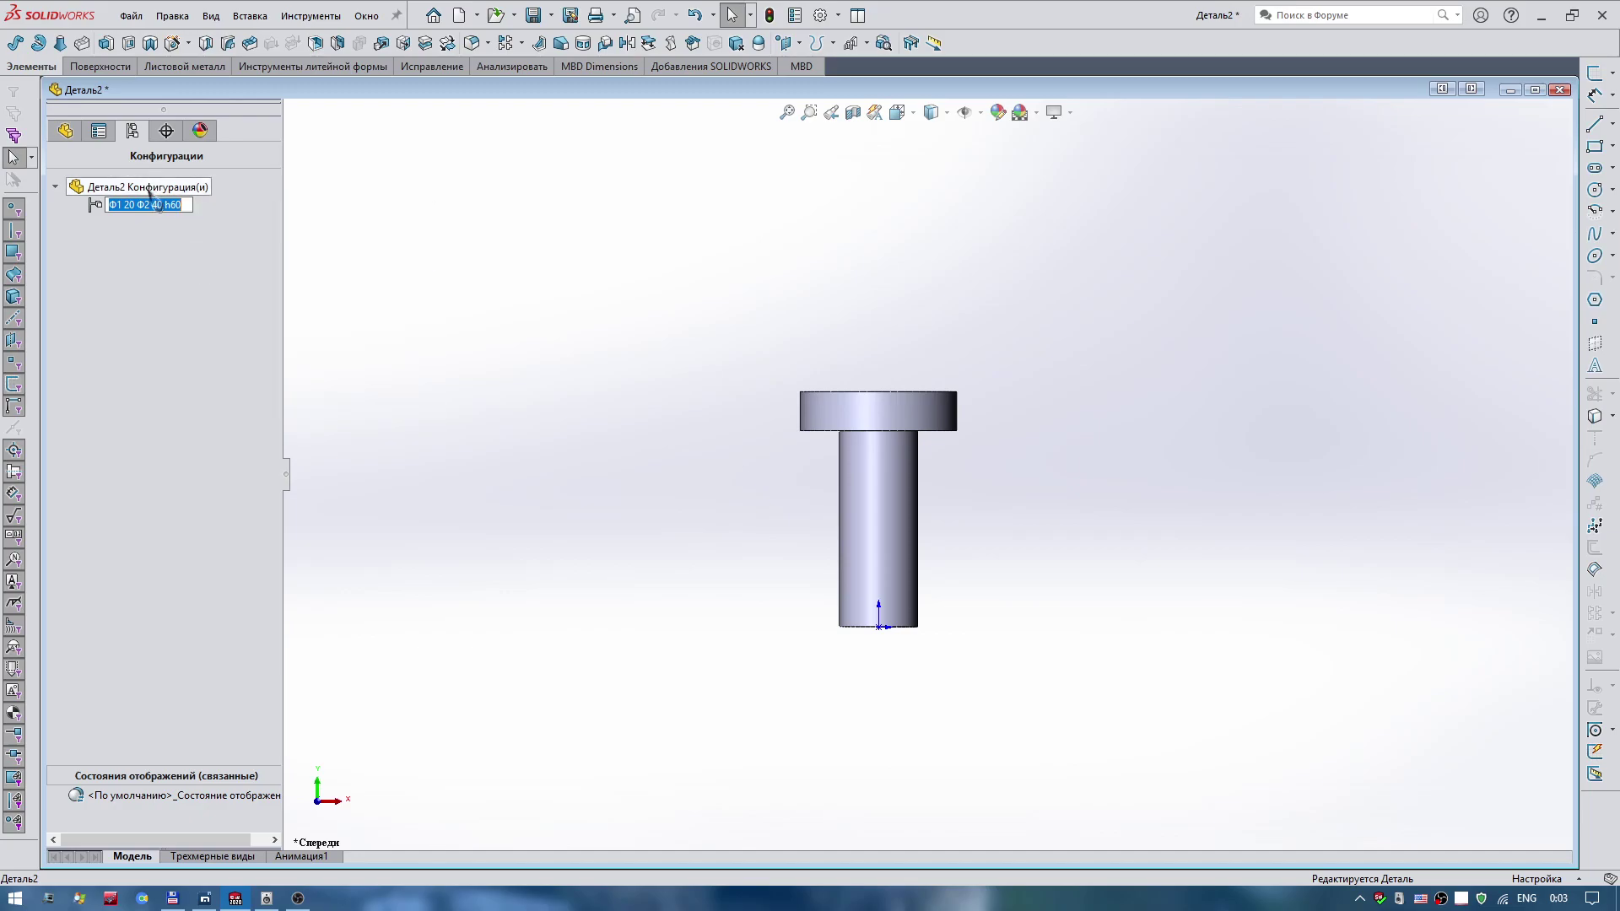
left_click(148, 186)
Add a new configuration named 'Ф1 10 Ф2 30 h70' by editing the pasted name.
right_click(148, 188)
left_click(185, 221)
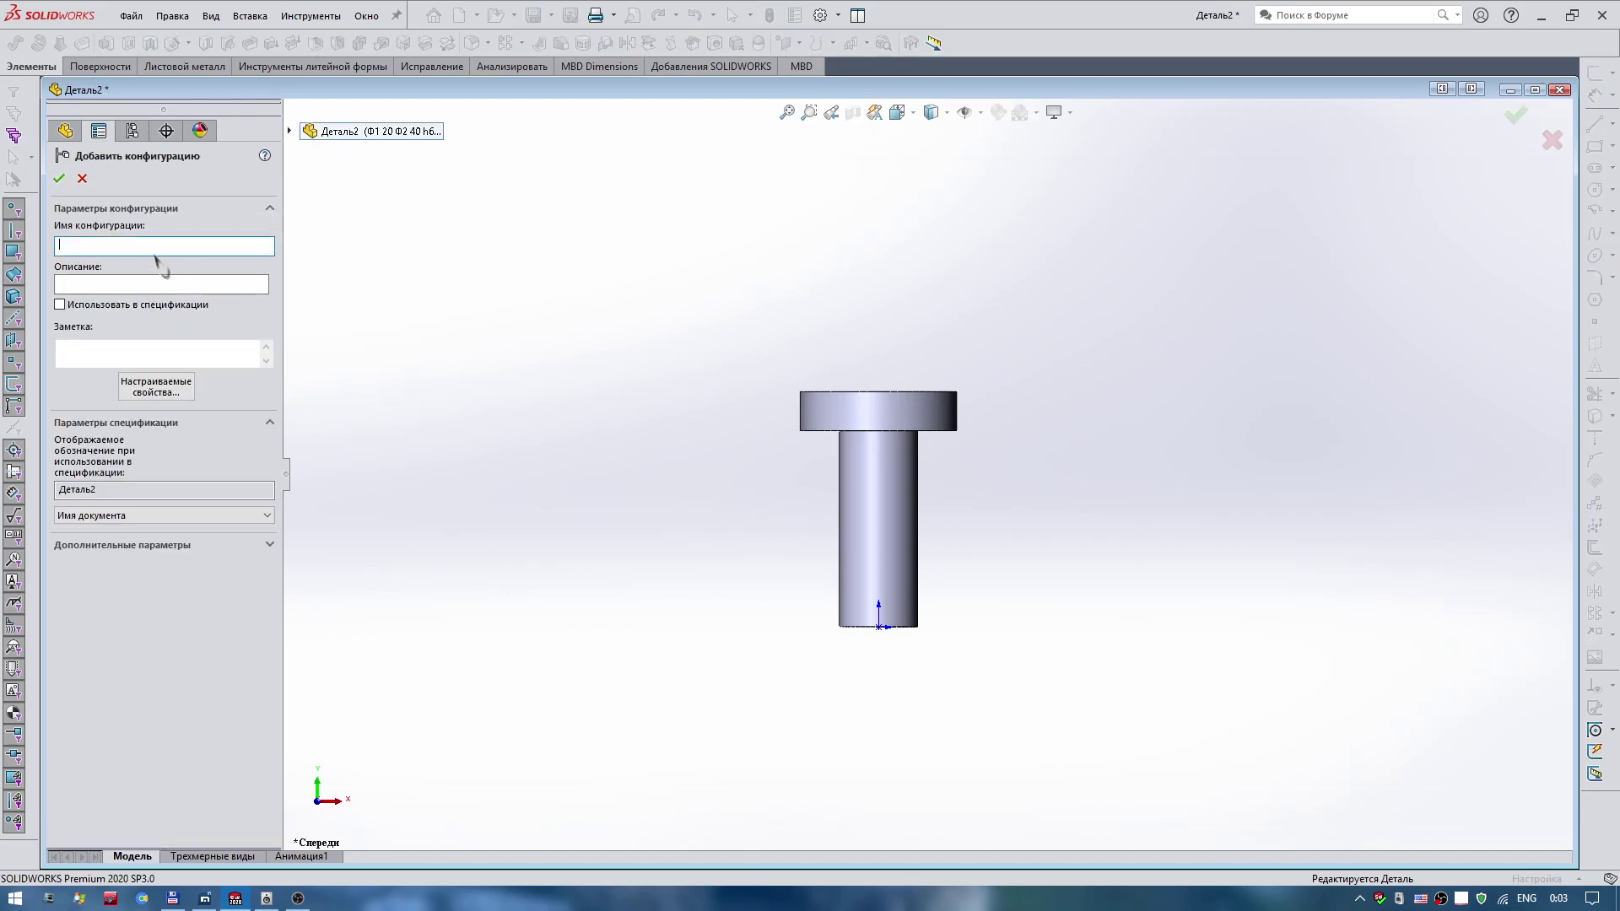
type("Ф1 20 Ф2 40 h60")
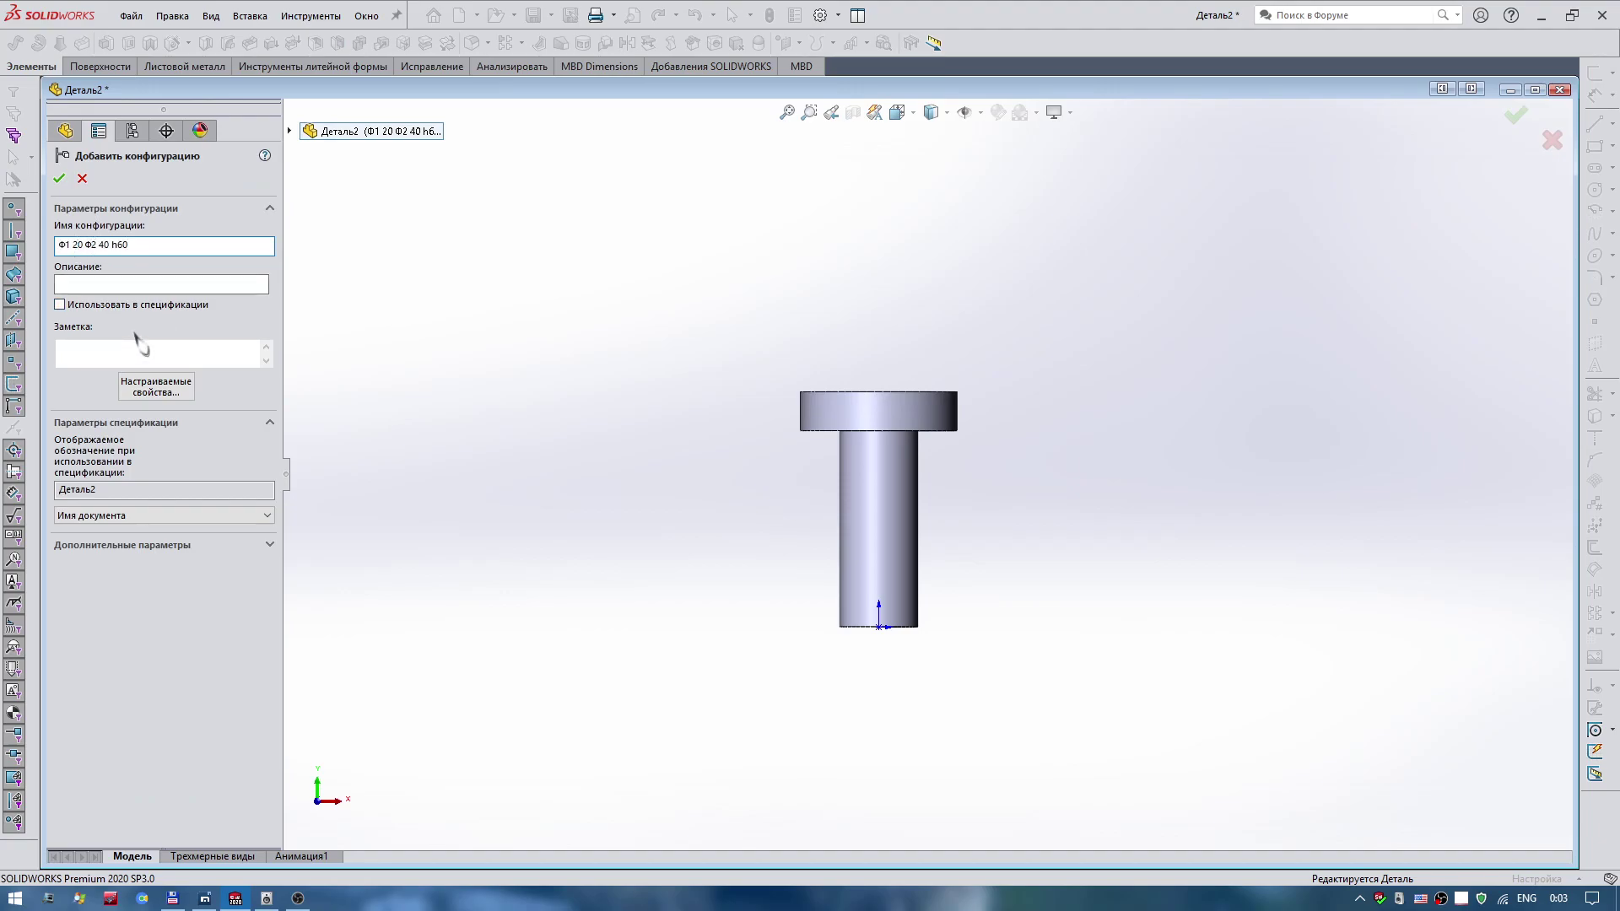
type("1")
key("BackSpace")
key("Return")
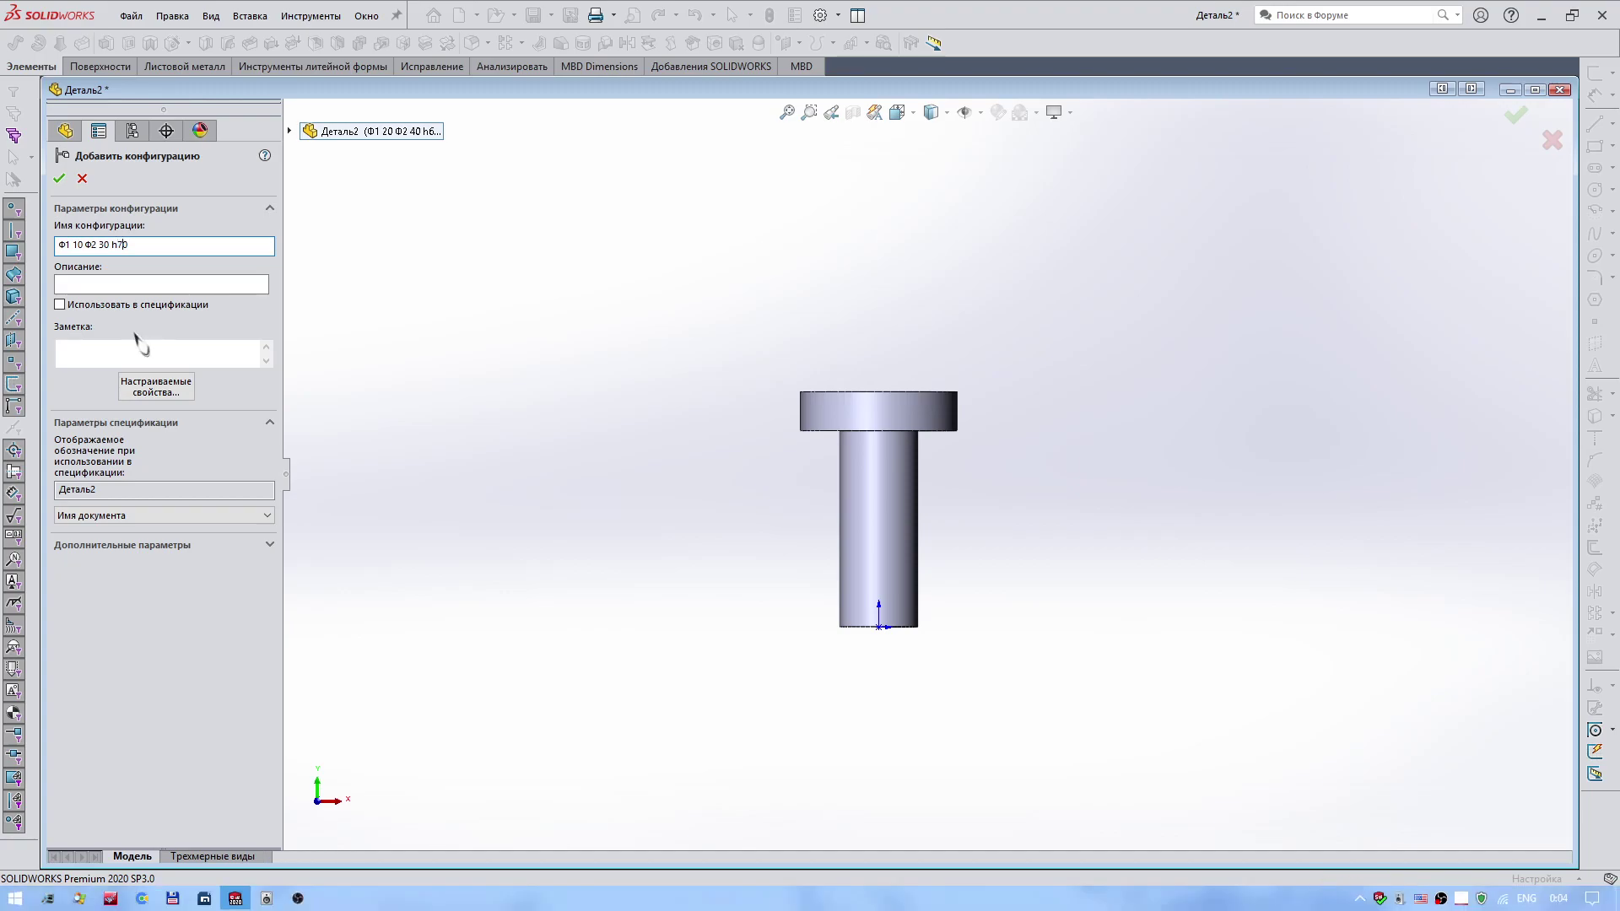
Change the shaft diameter from Ø20 to Ø10 for this configuration only.
left_click(65, 130)
left_click(56, 359)
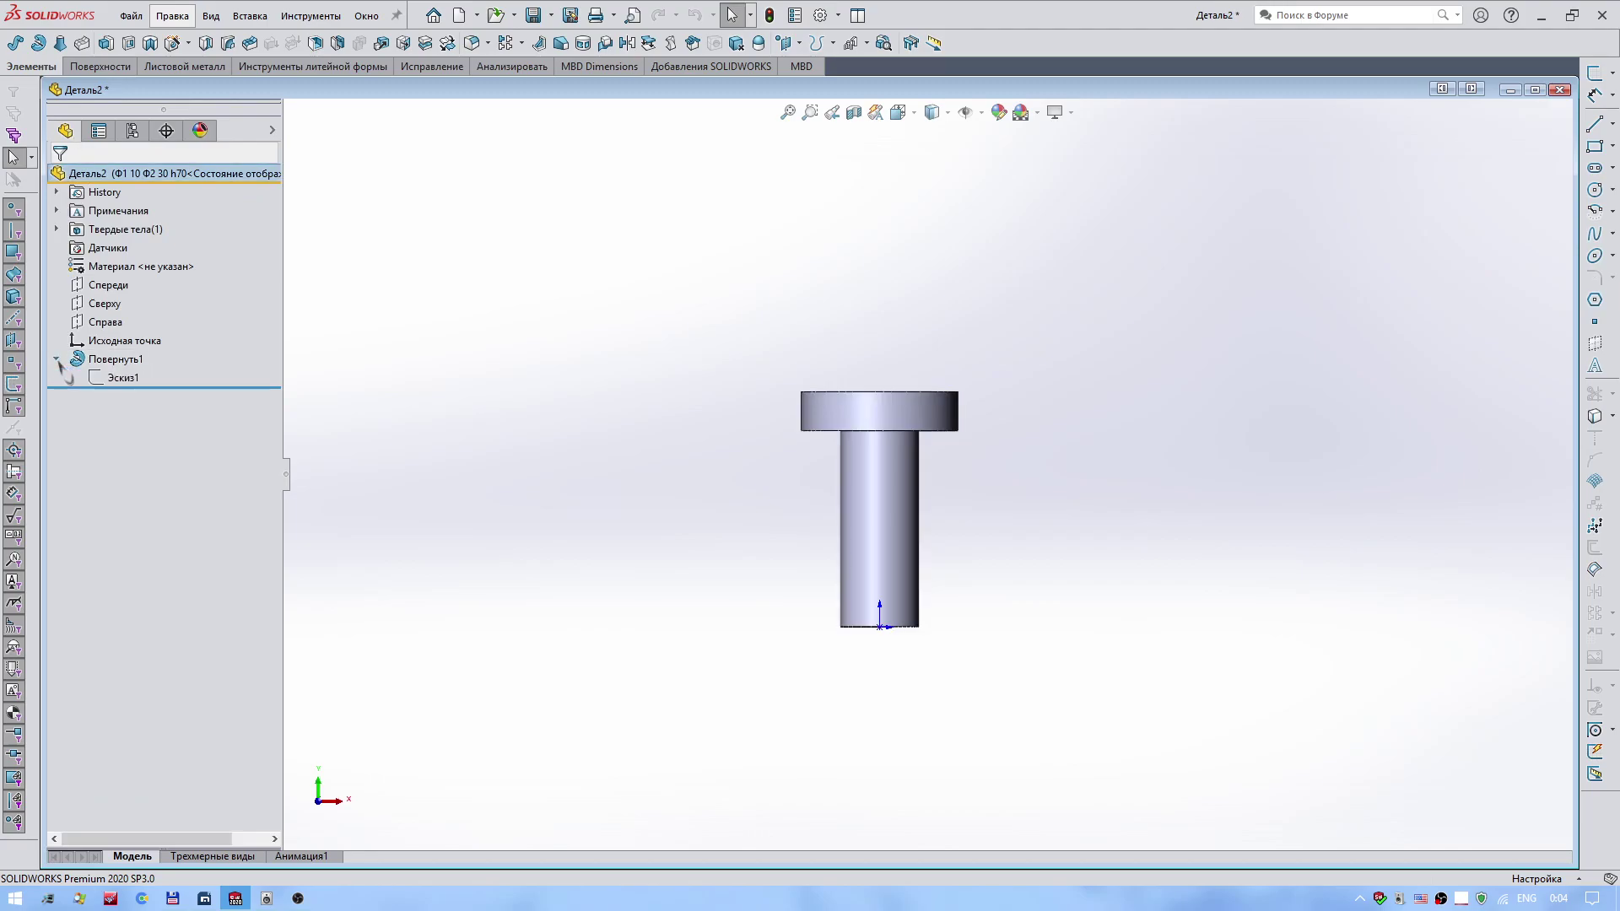
left_click(118, 377)
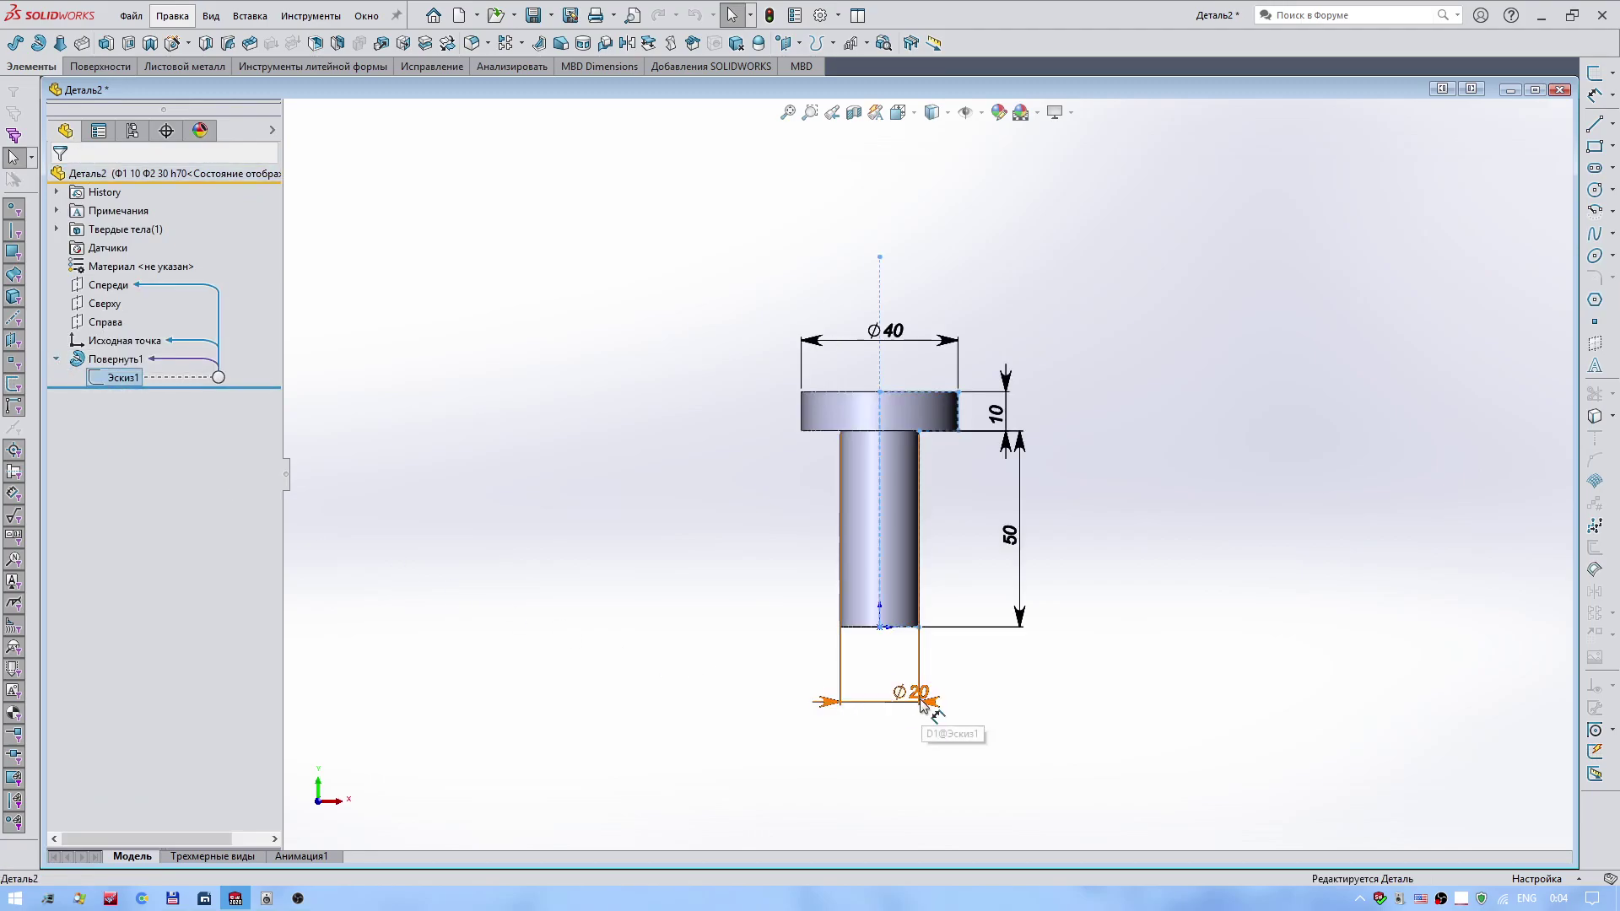
left_click(877, 700)
double_click(880, 707)
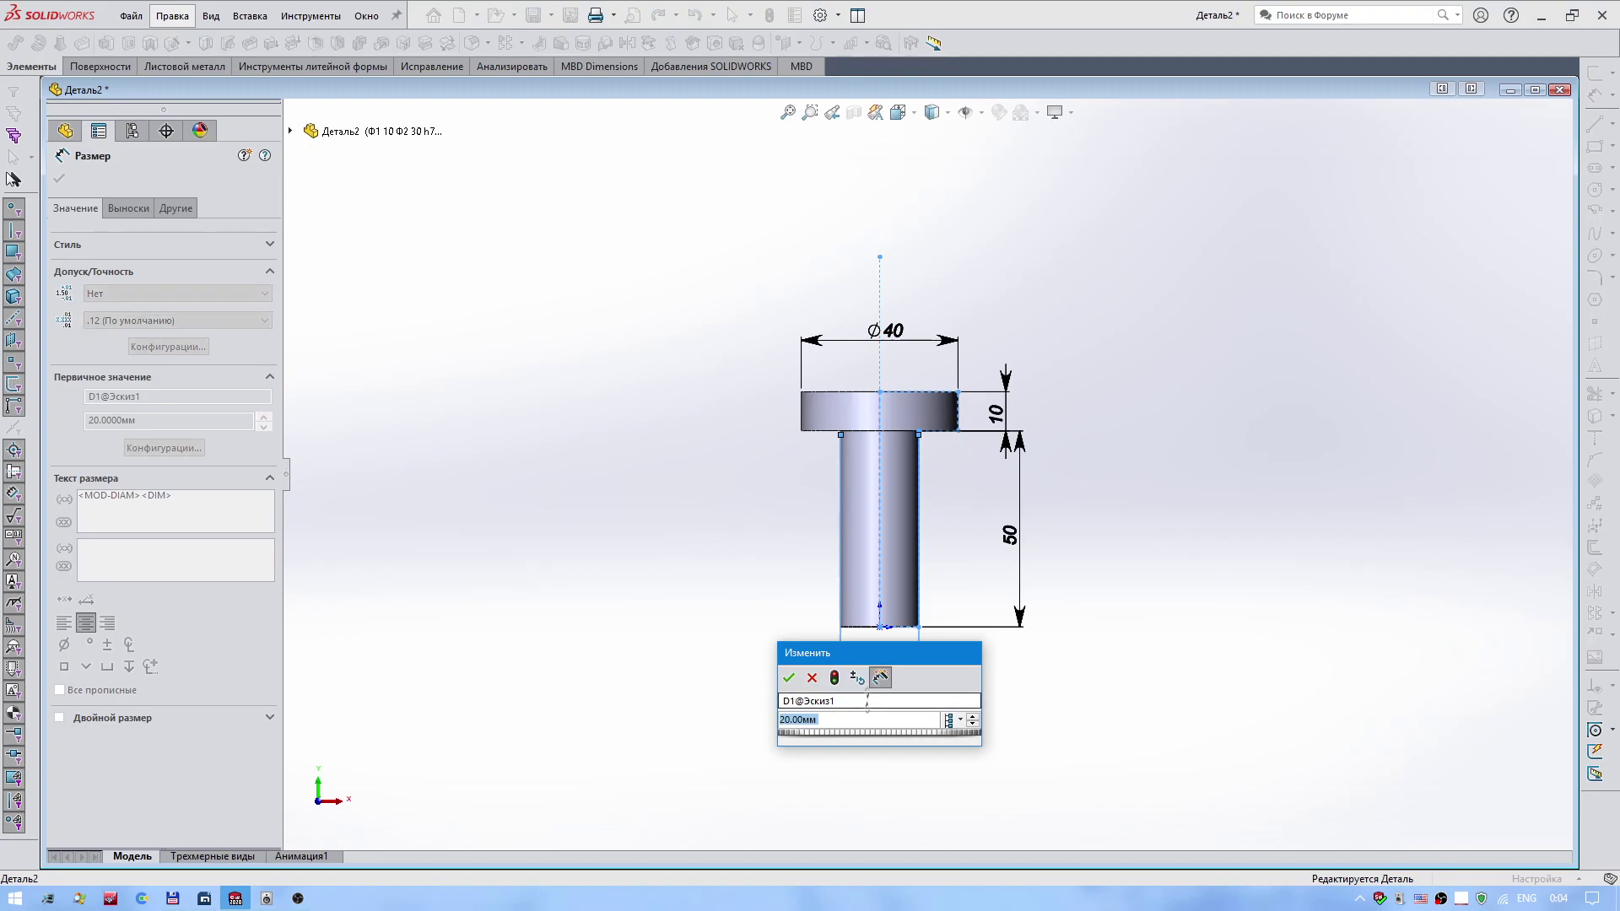
left_click(952, 719)
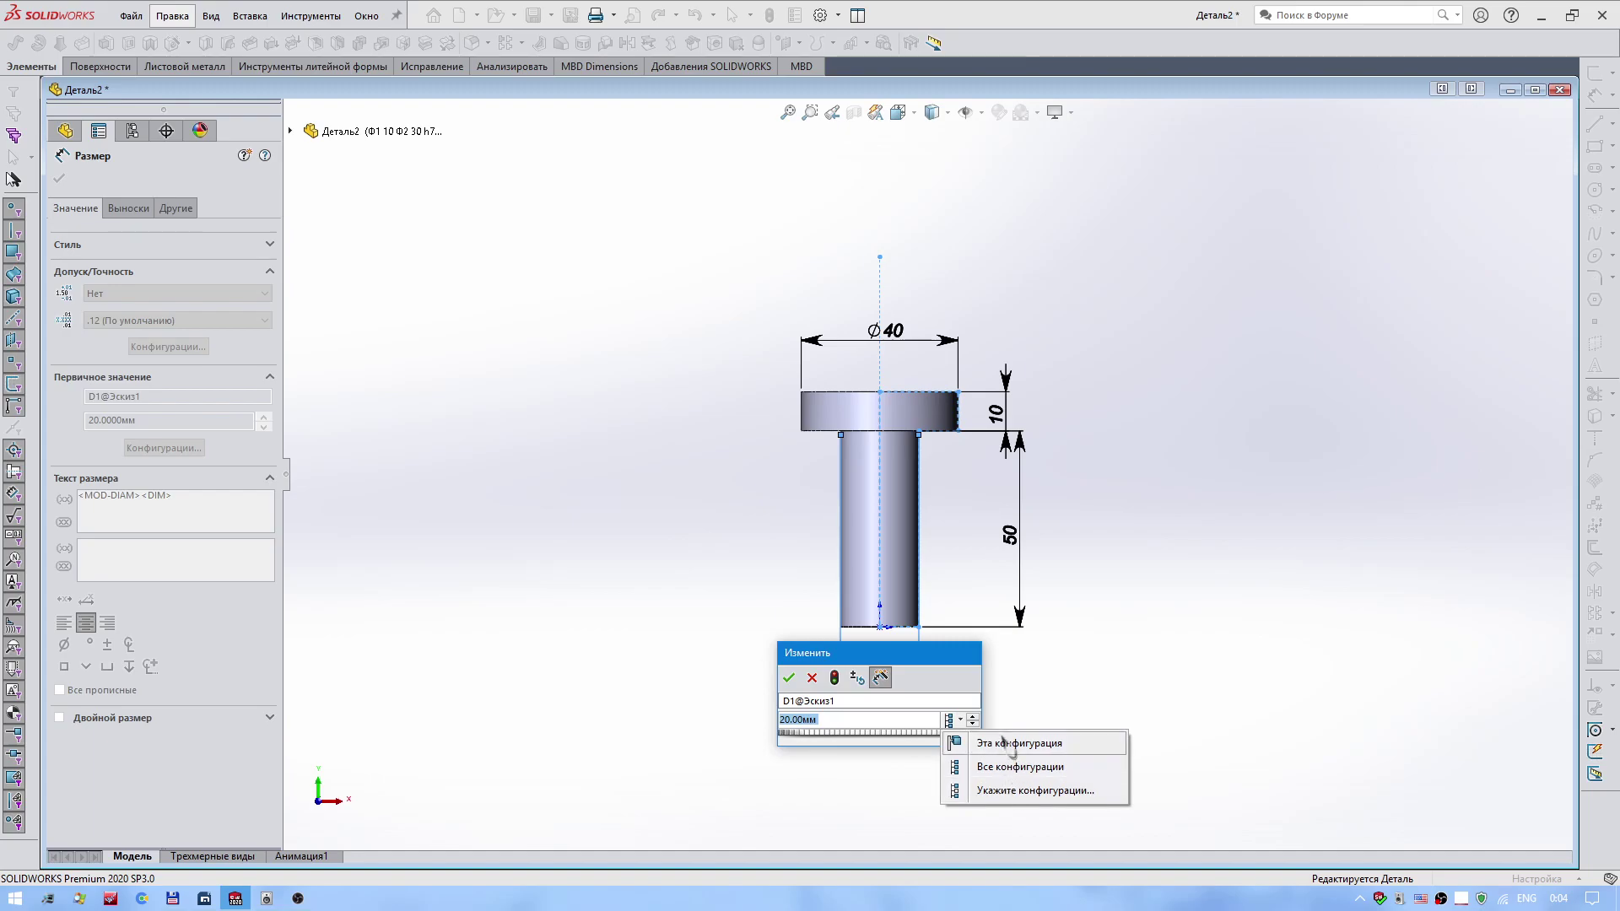
left_click(1004, 741)
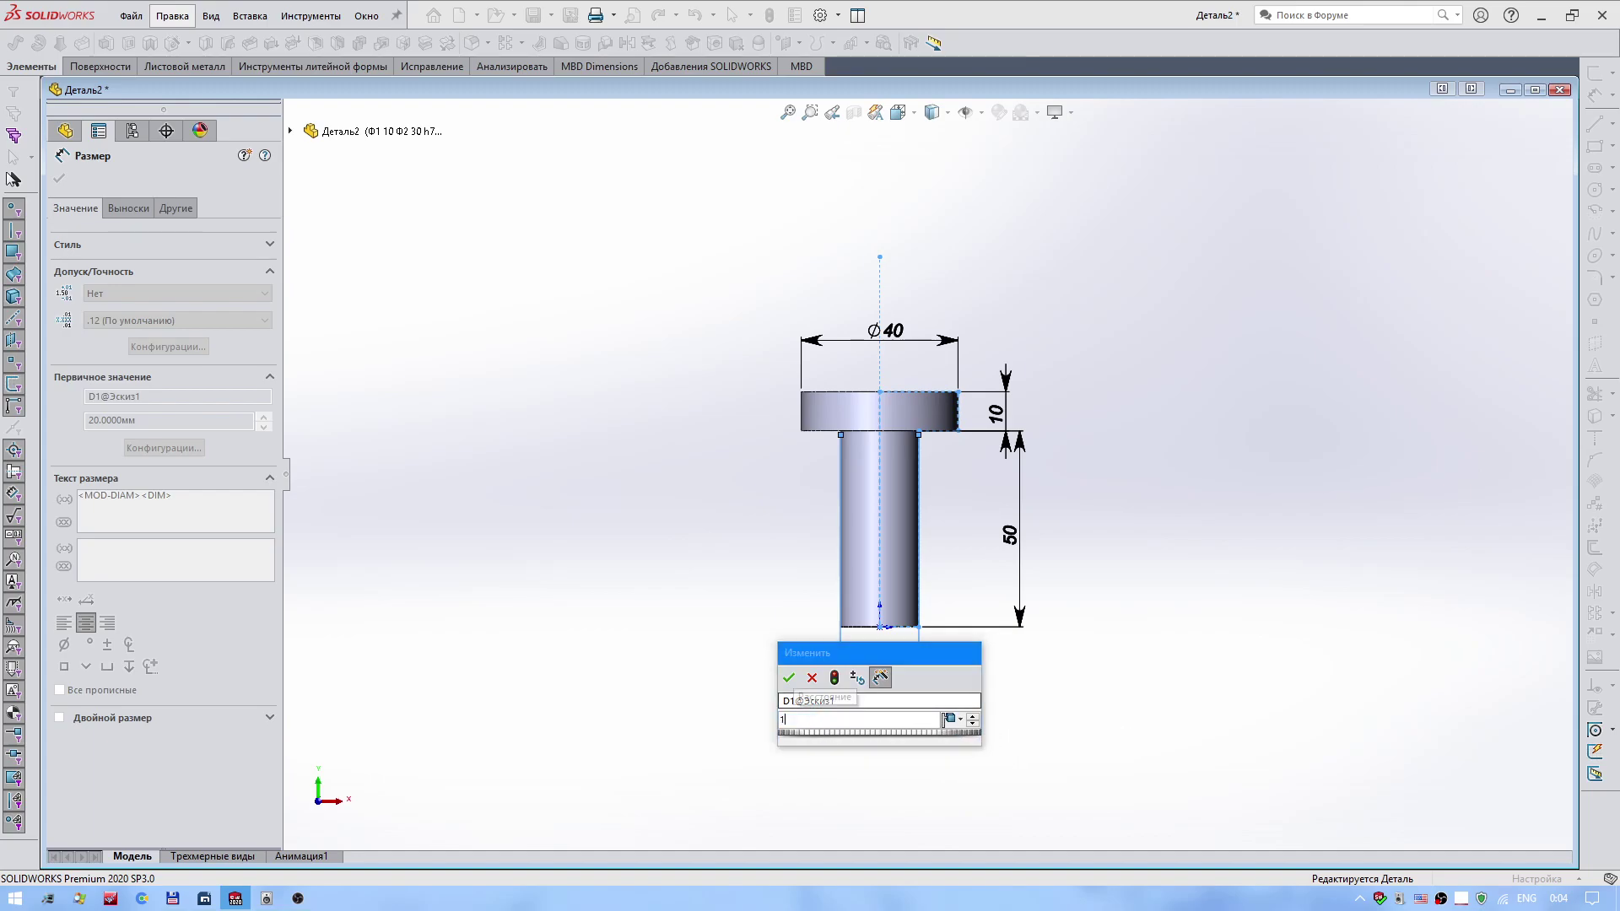
type("10")
key("Return")
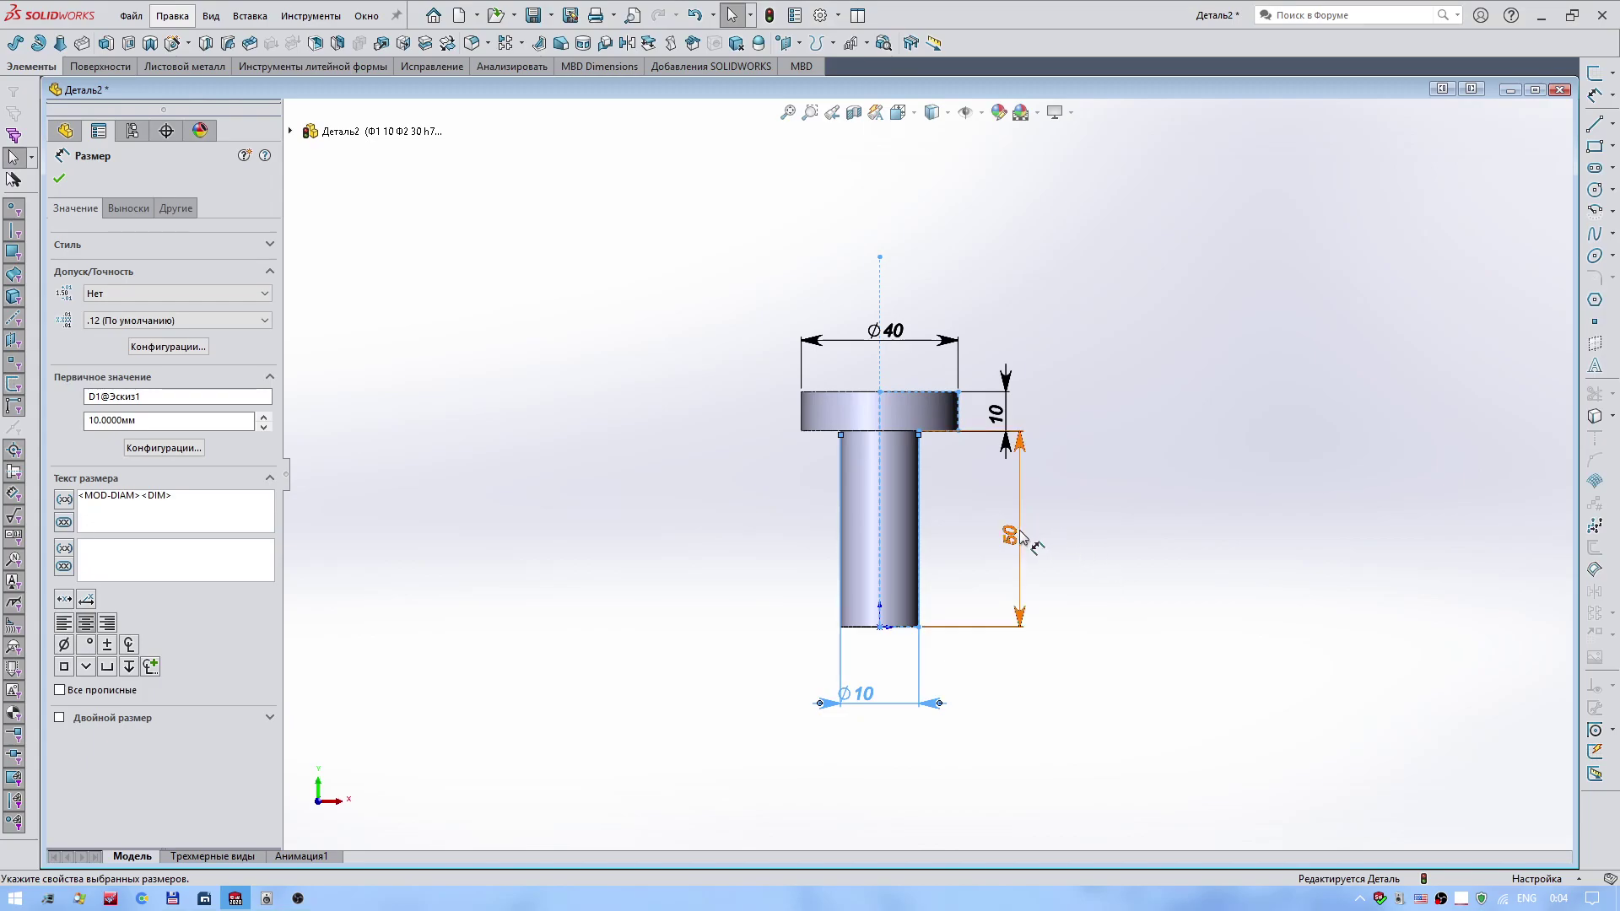
Set shaft length 60 and head diameter Ø30 for this configuration only, then rebuild.
double_click(1012, 538)
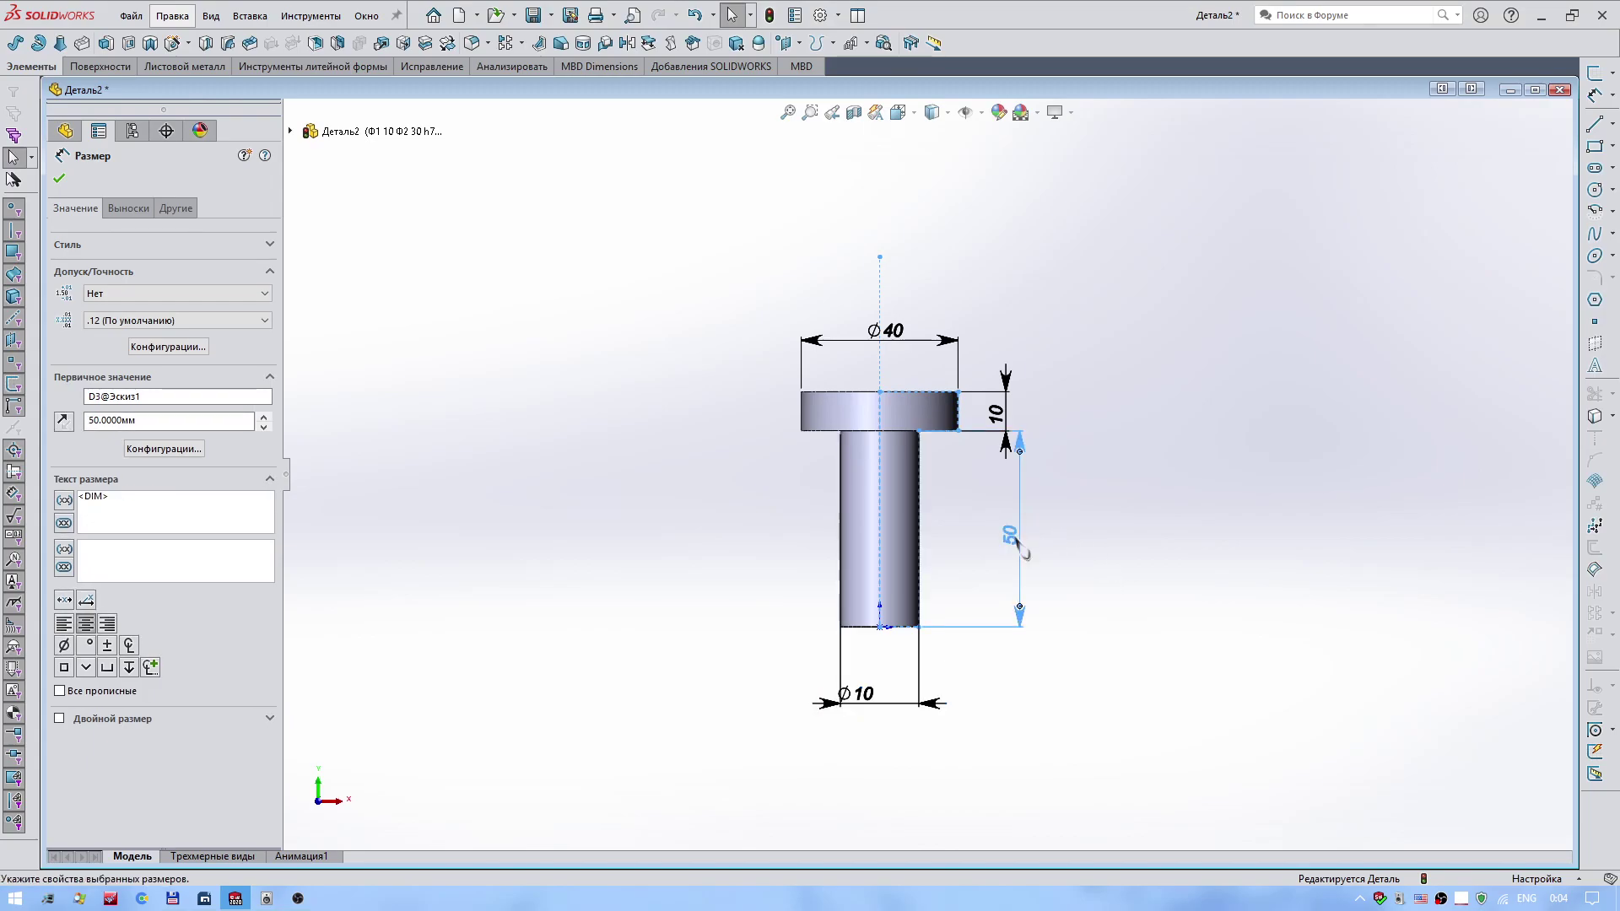
left_click(1095, 556)
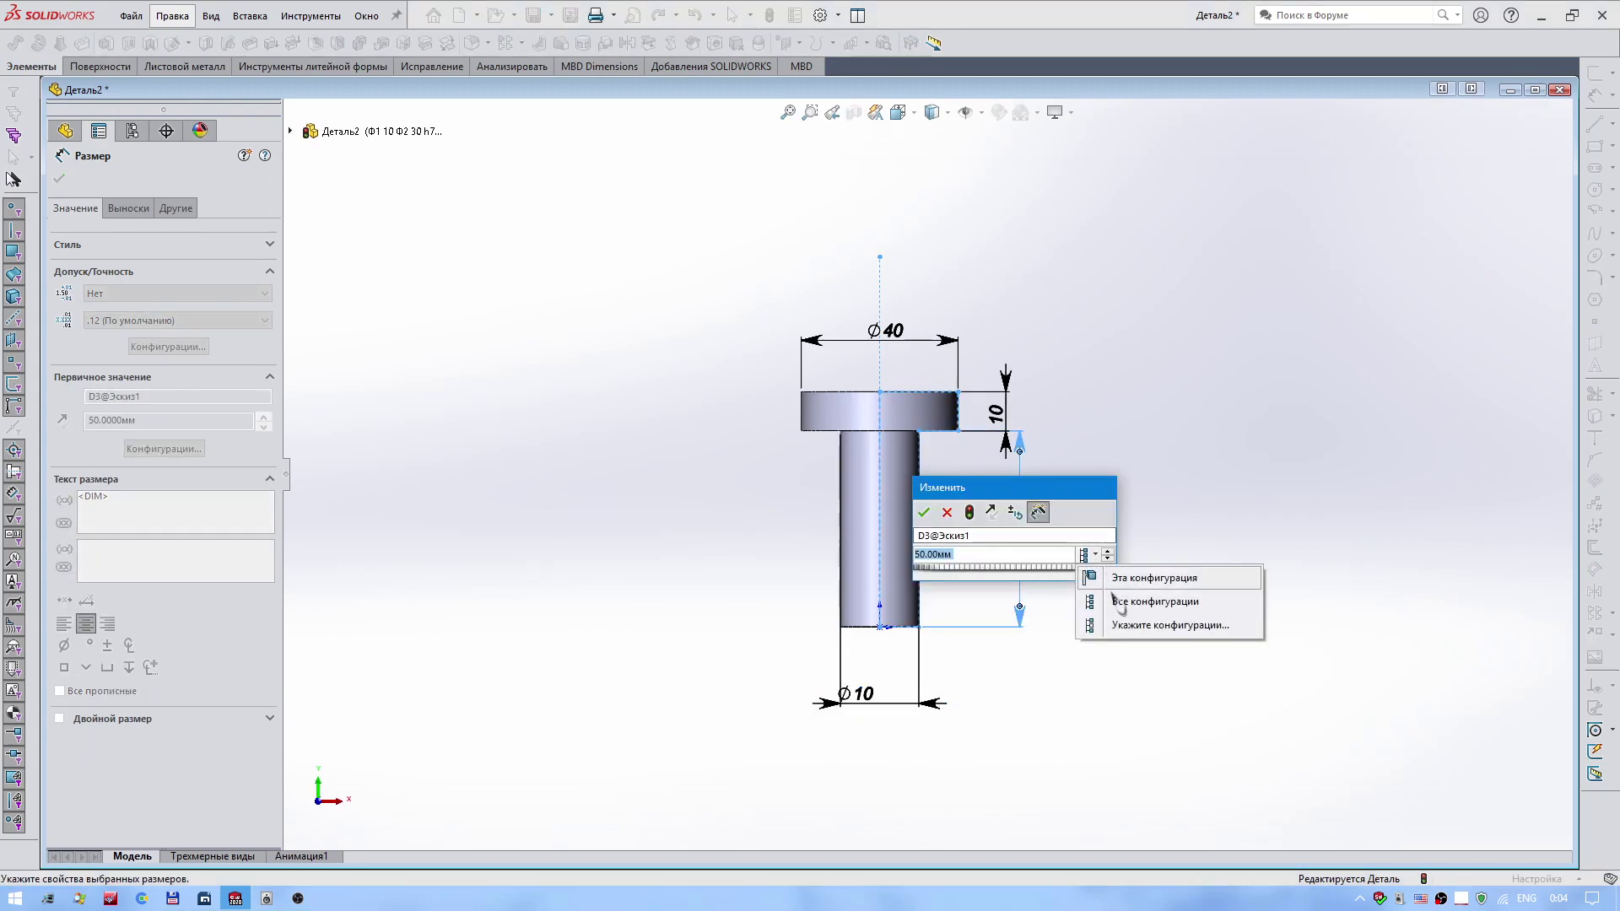
left_click(1114, 578)
type("60")
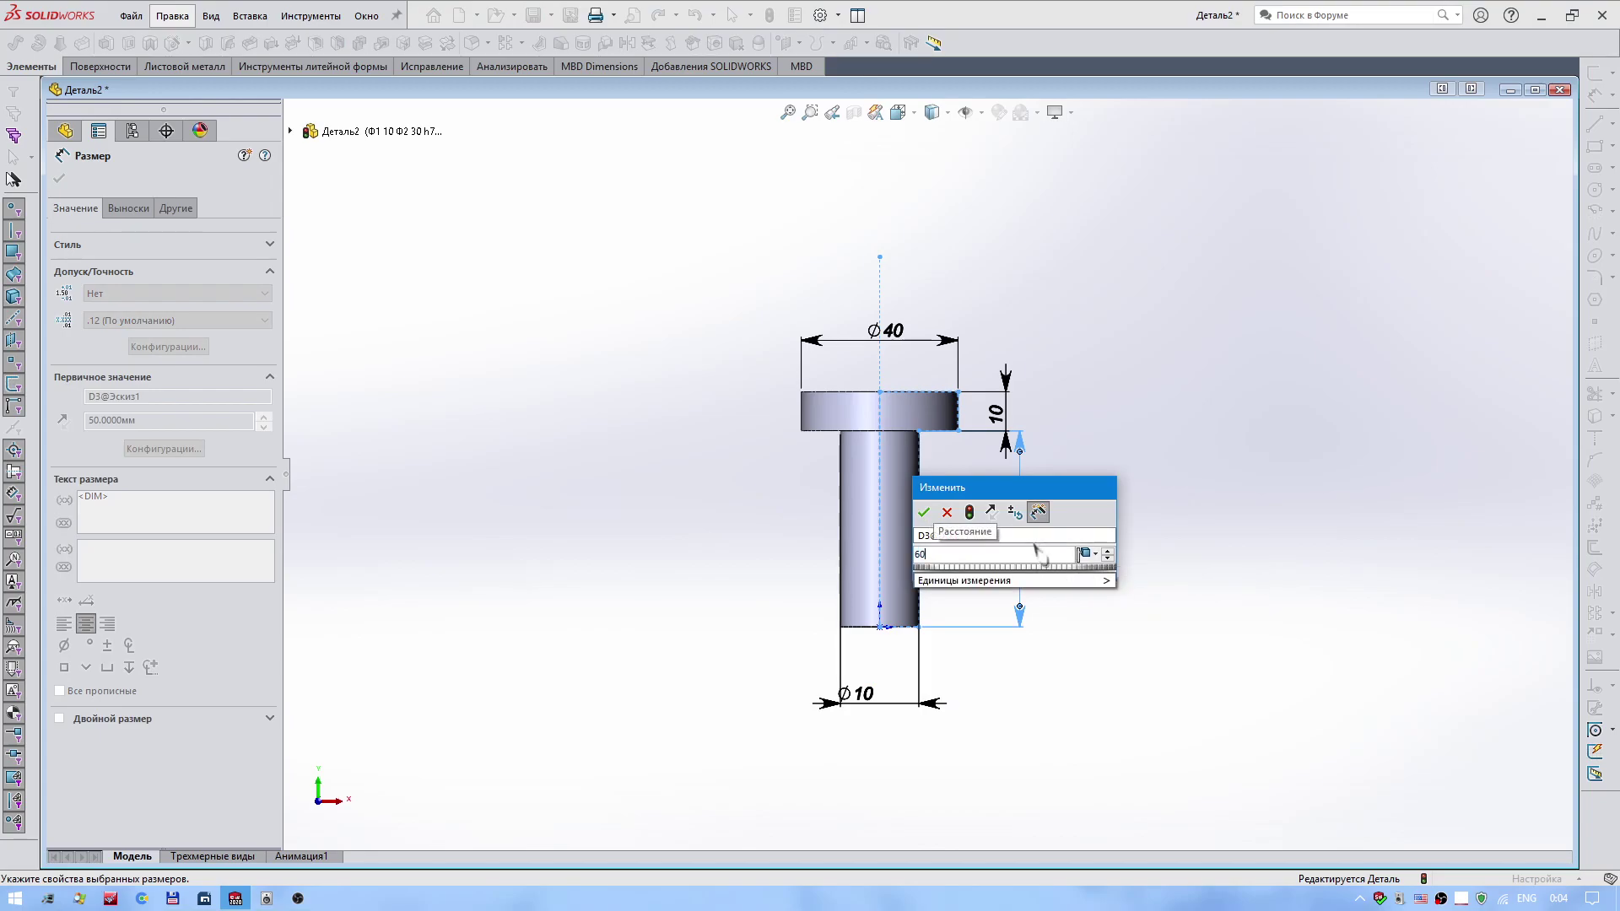
key("Return")
double_click(888, 331)
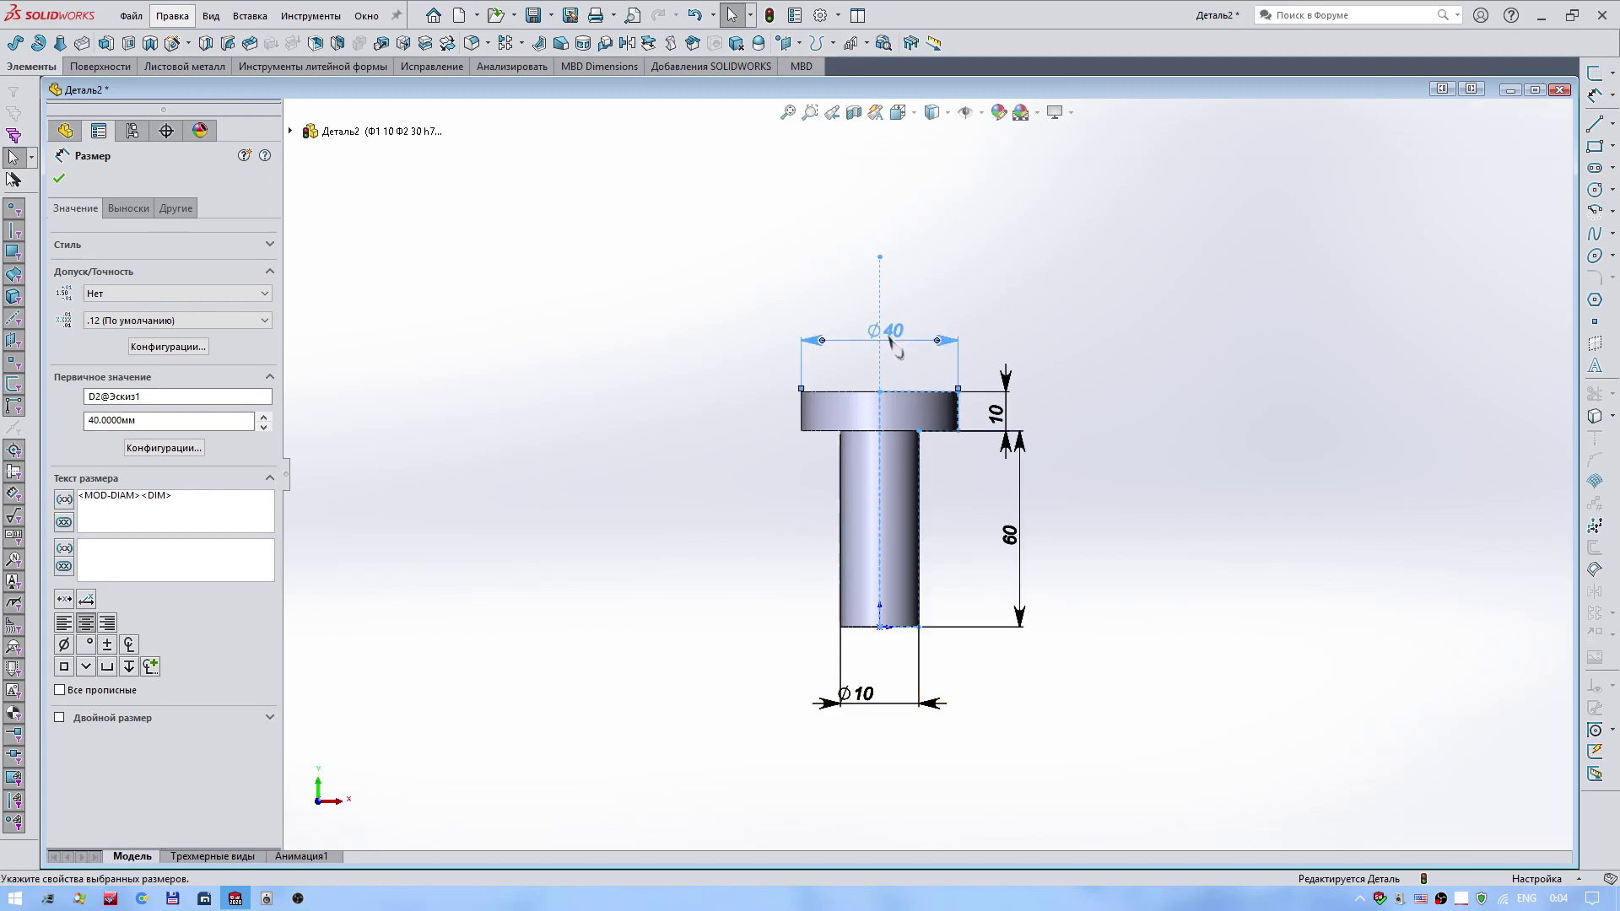
left_click(961, 354)
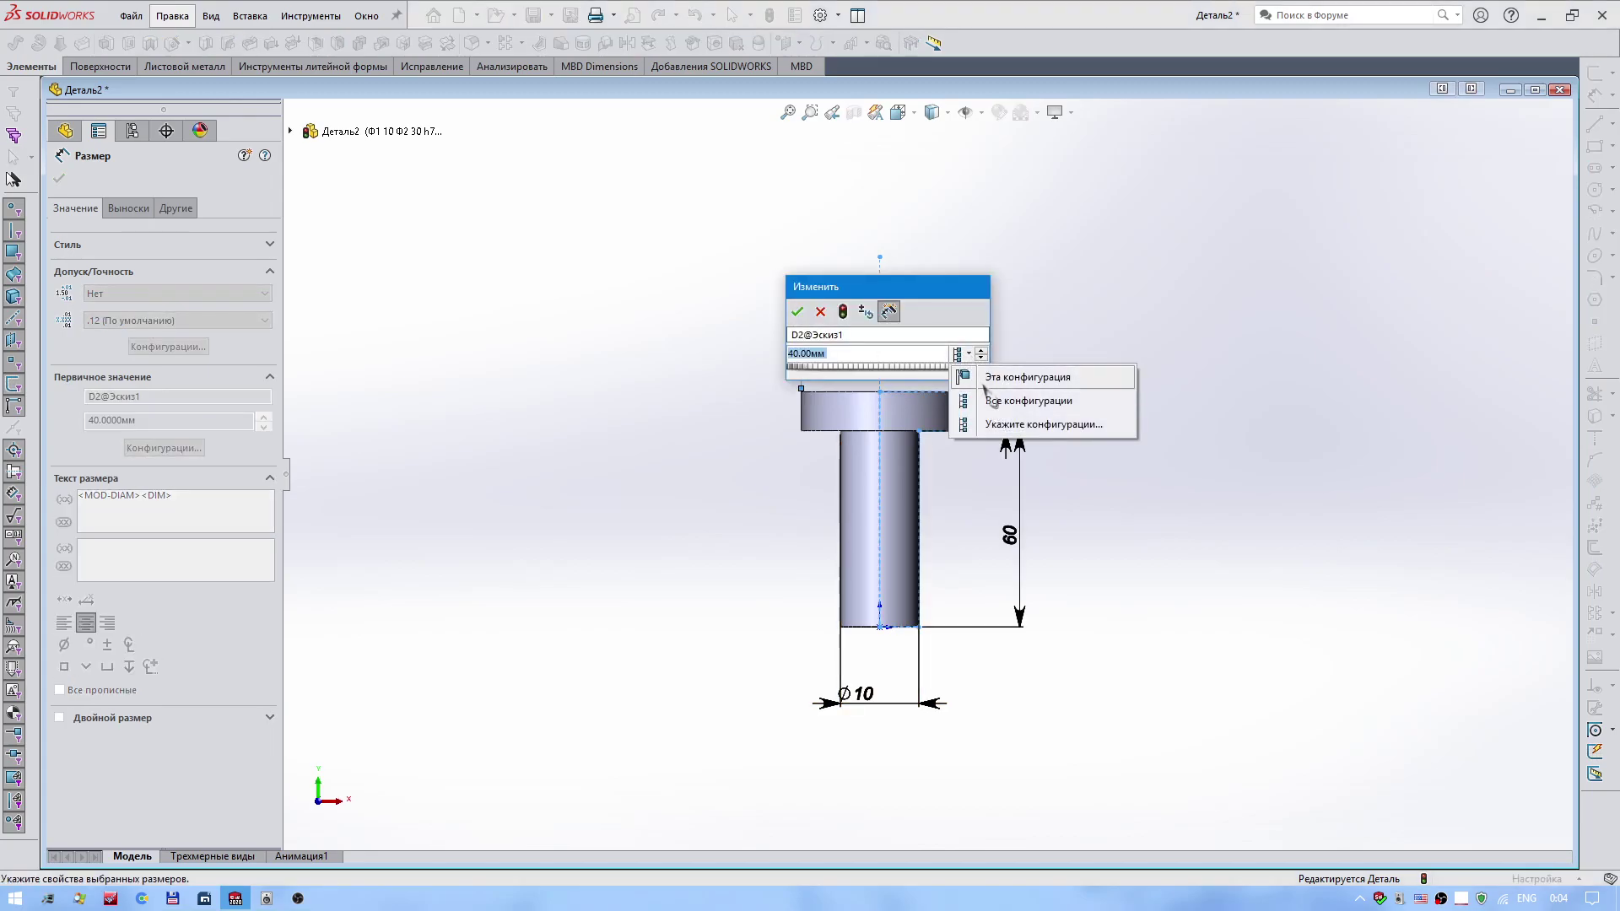
left_click(1002, 377)
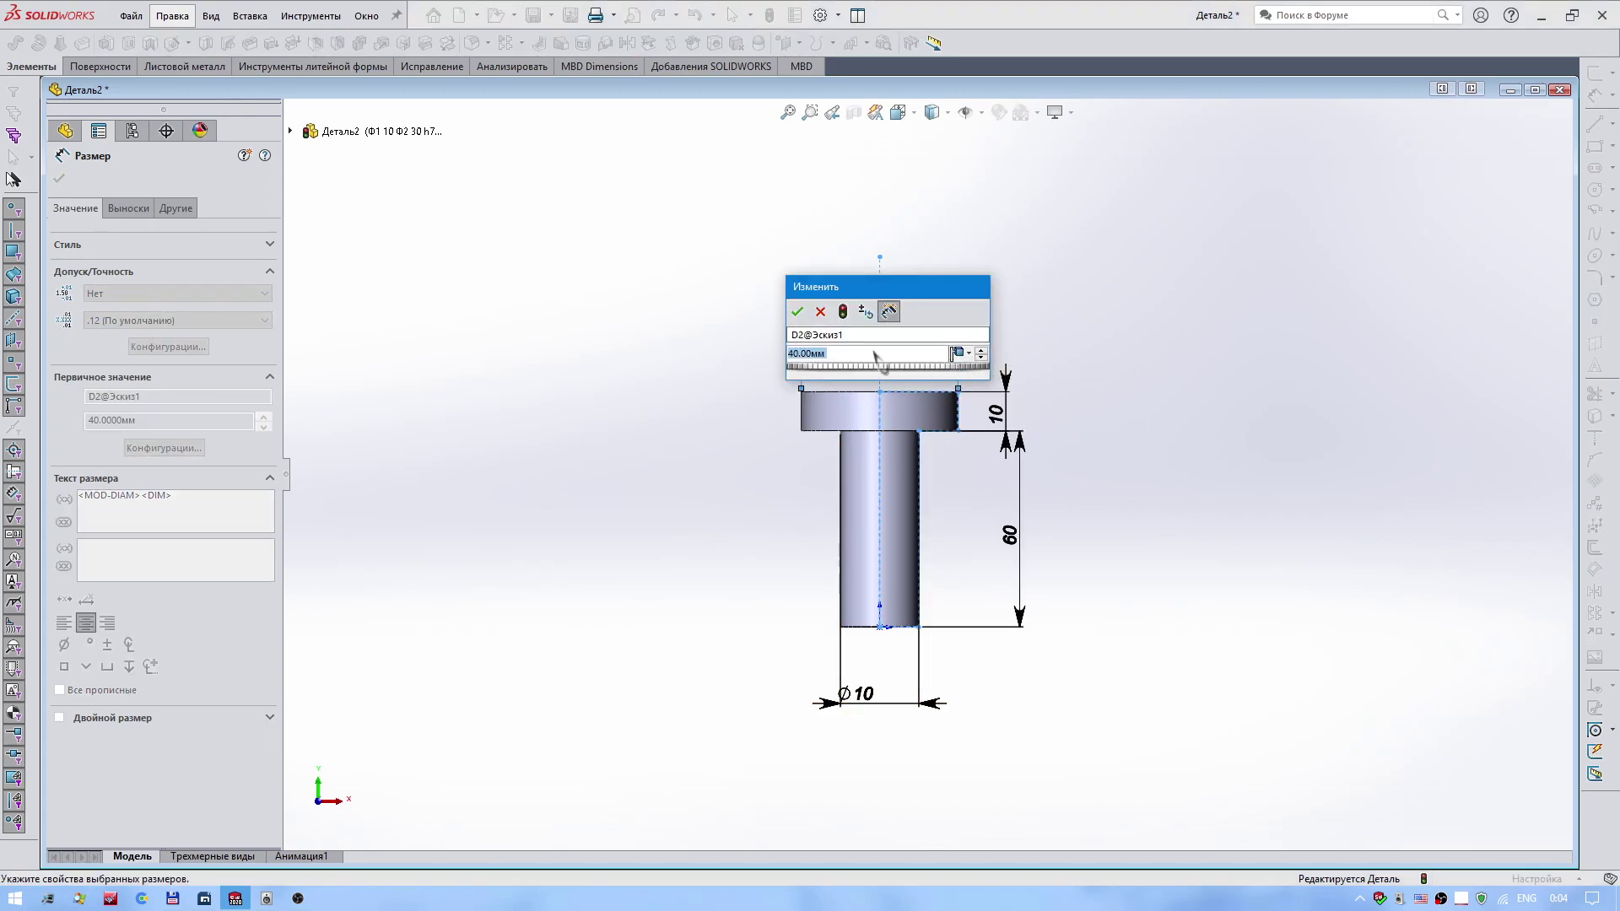
left_click(871, 352)
key("ctrl+a")
type("30")
key("Return")
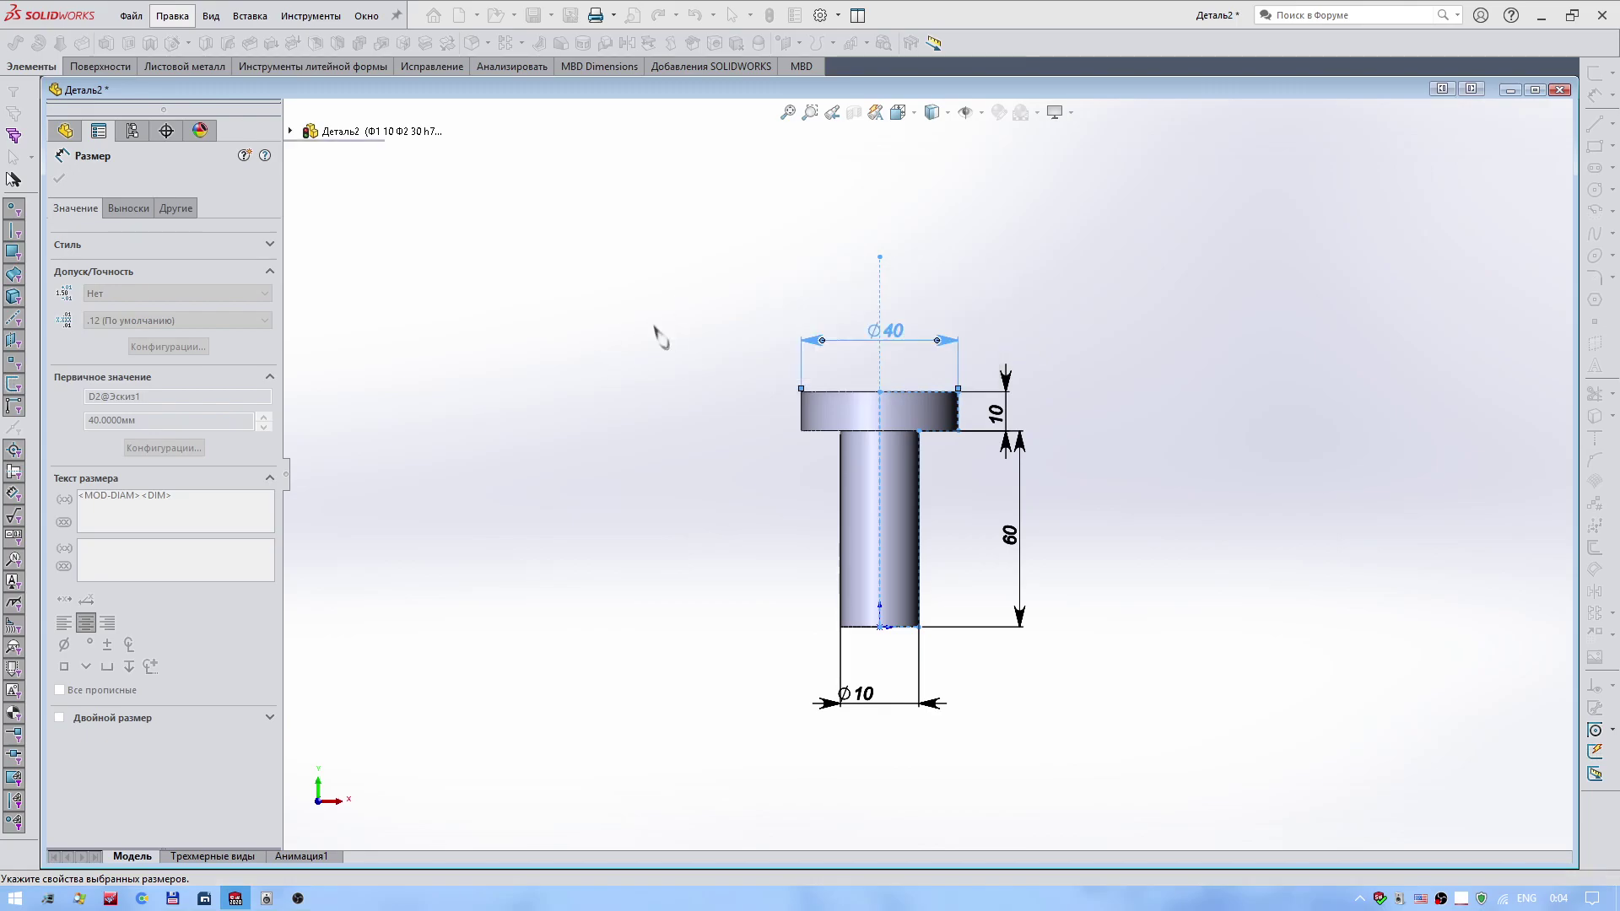
left_click(770, 15)
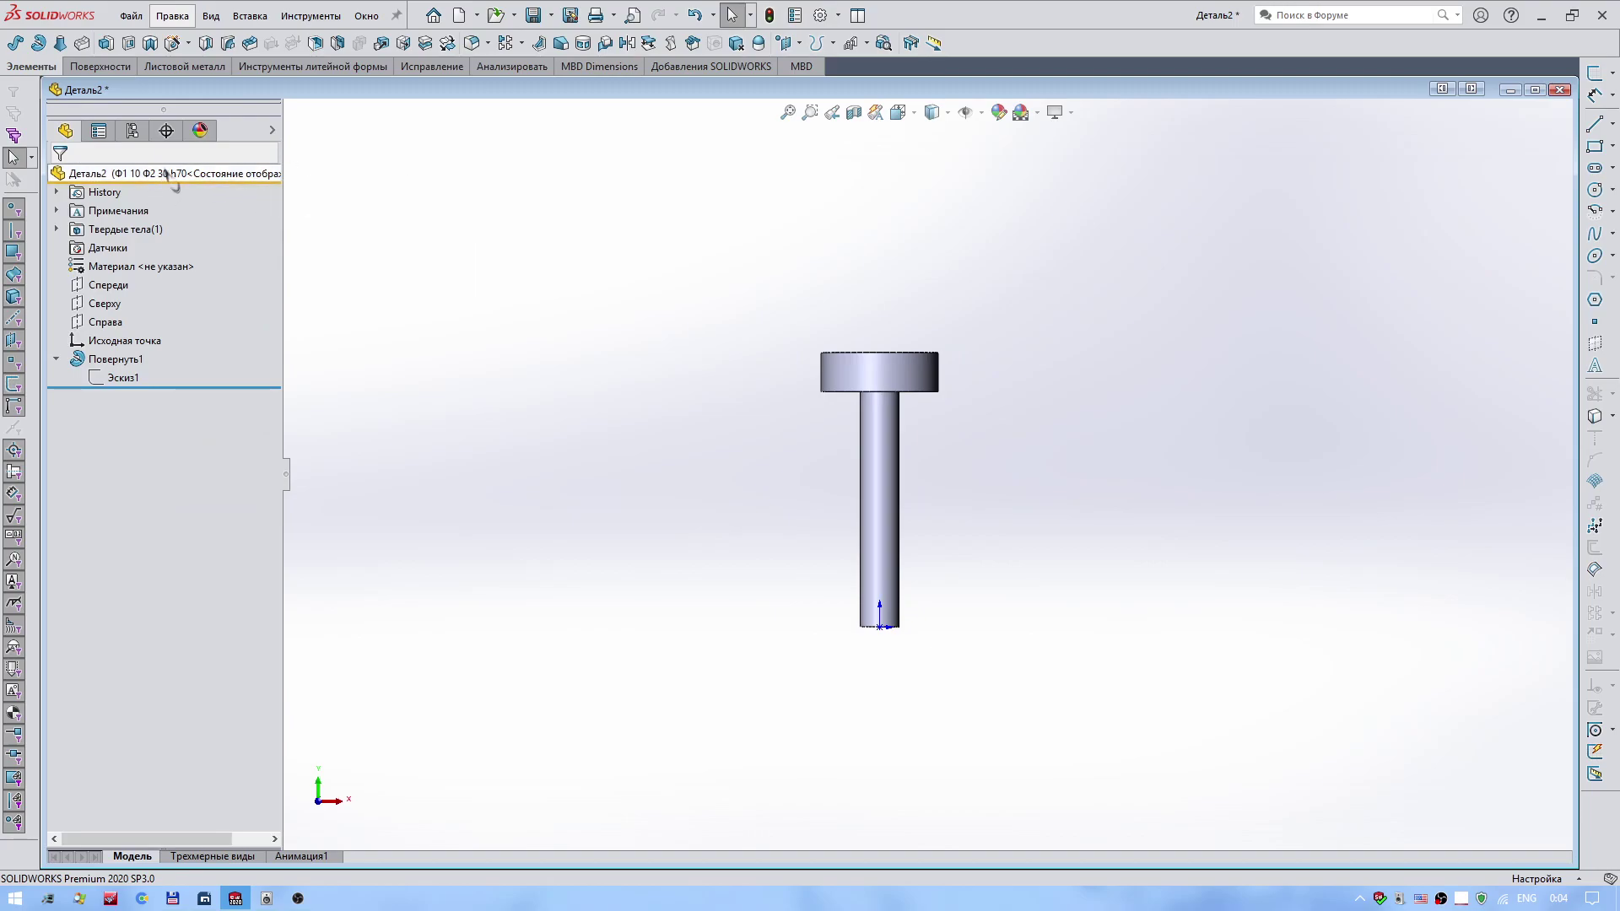
Switch between the h60 and h70 configurations, ending on Ф1 20 Ф2 40 h60.
left_click(132, 131)
double_click(156, 224)
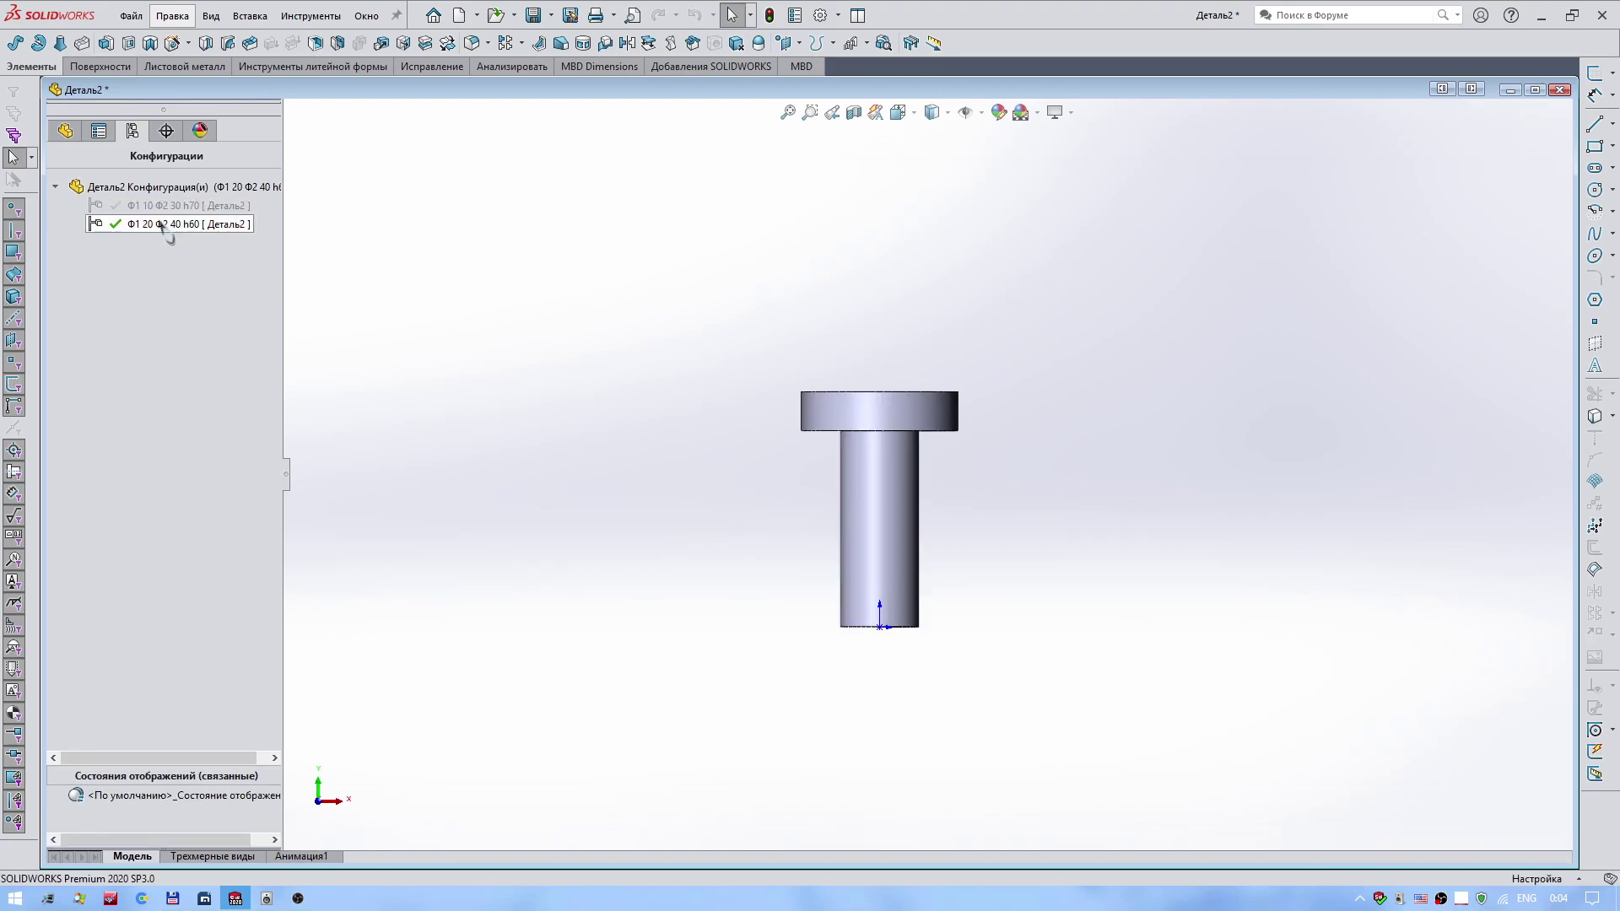
double_click(169, 205)
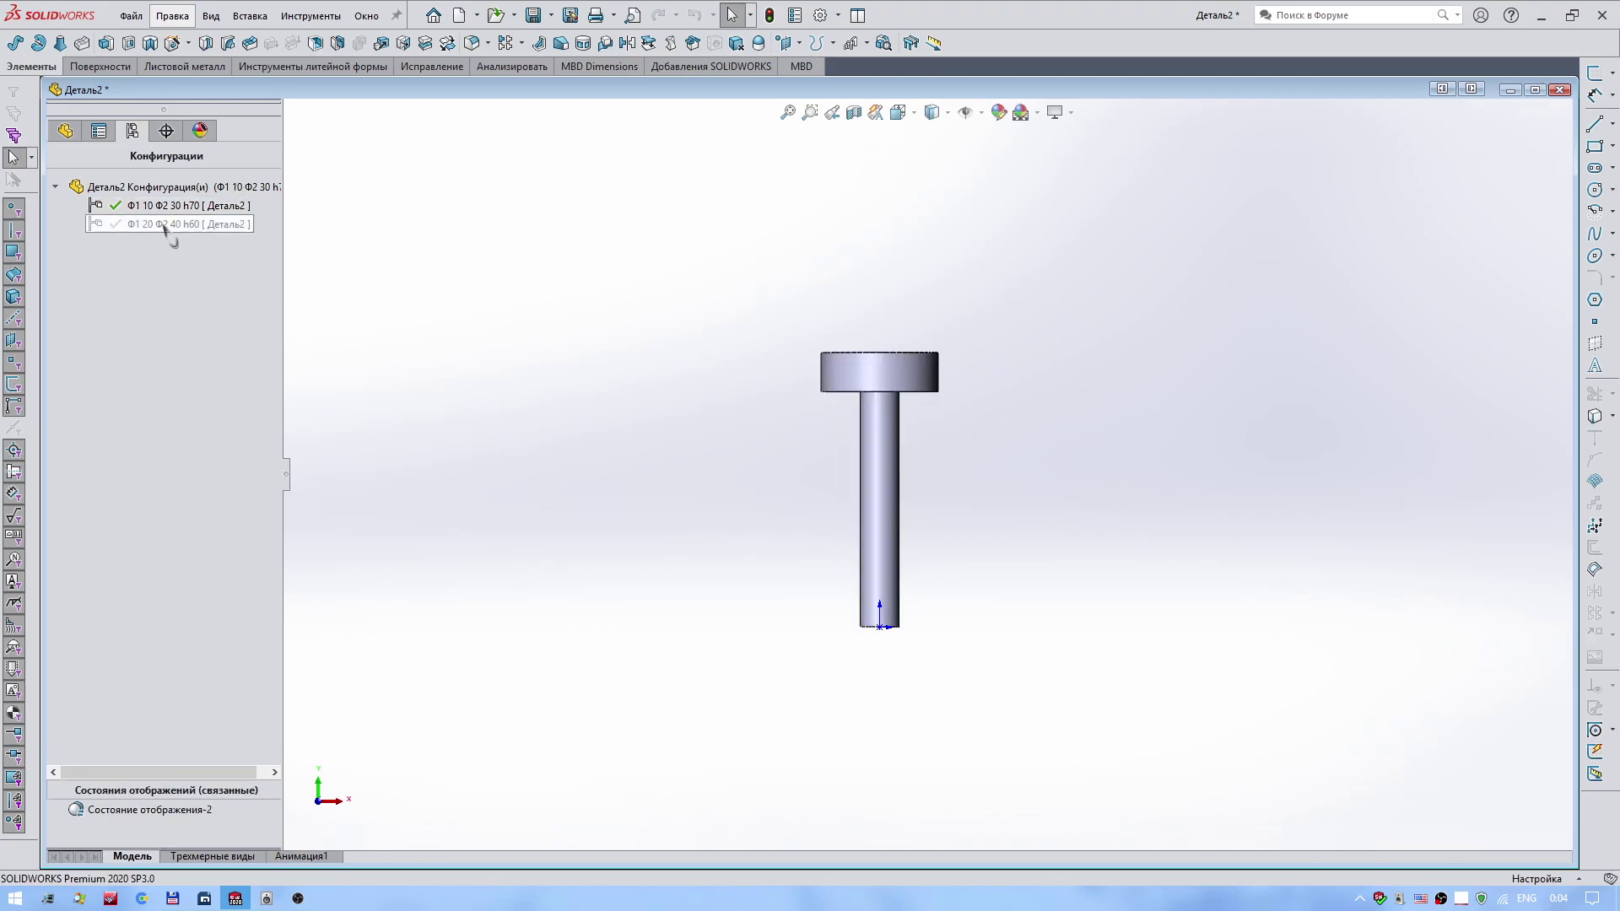
double_click(164, 224)
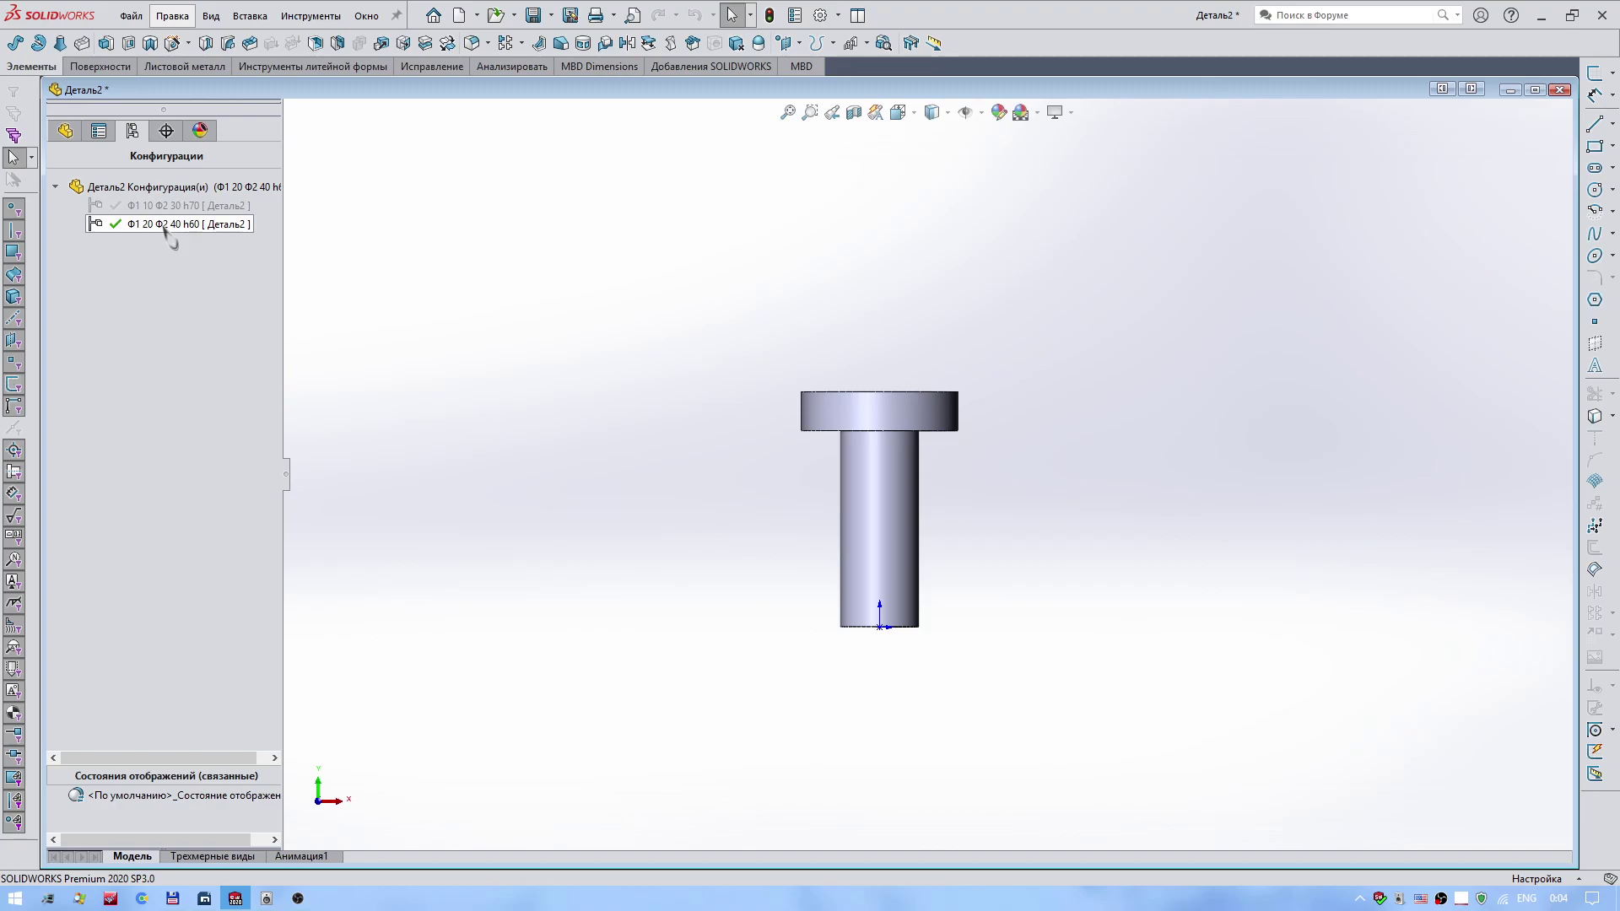
Add a new configuration named 'Ф1 20 Ф2 40 h50' from a pasted name.
right_click(164, 188)
left_click(189, 219)
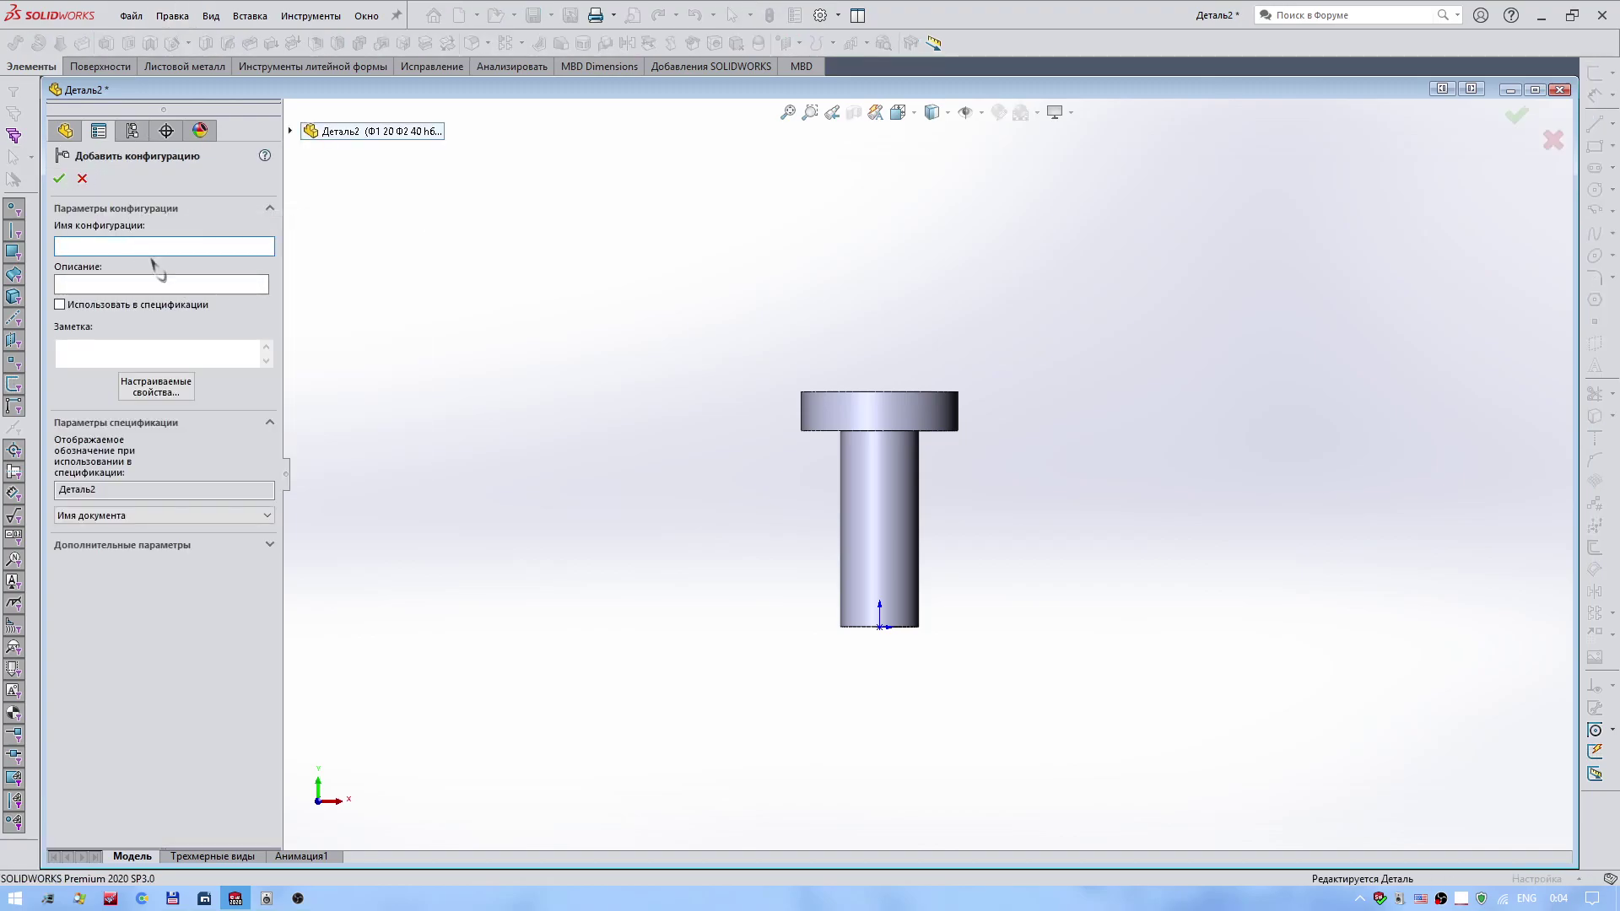
type("Ф1 20 Ф2 40 h60")
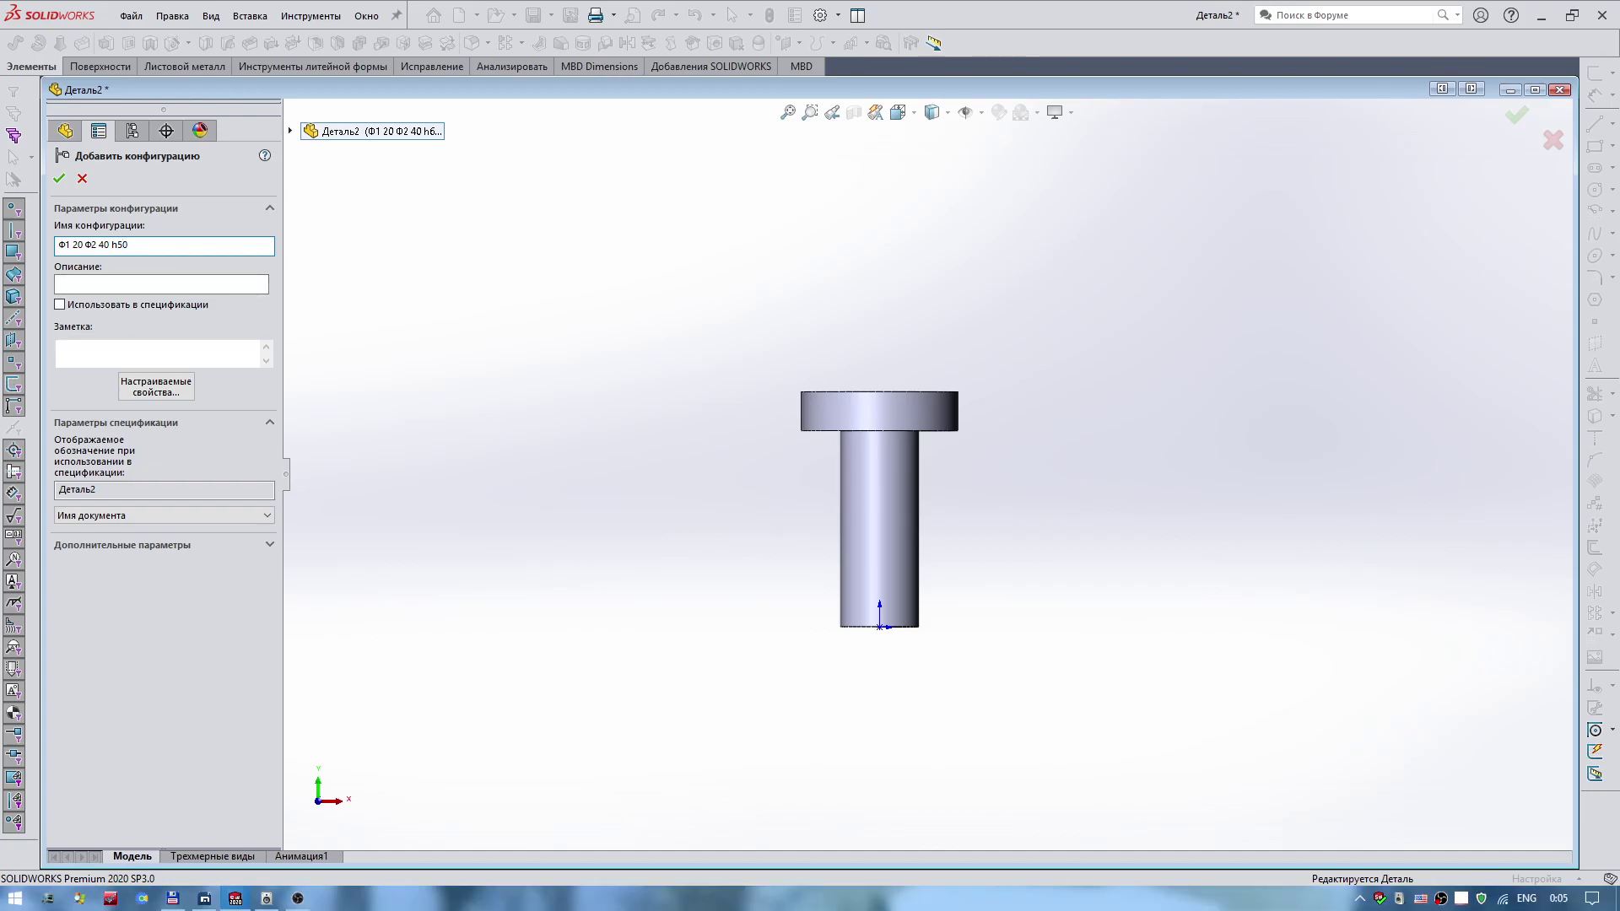
key("Return")
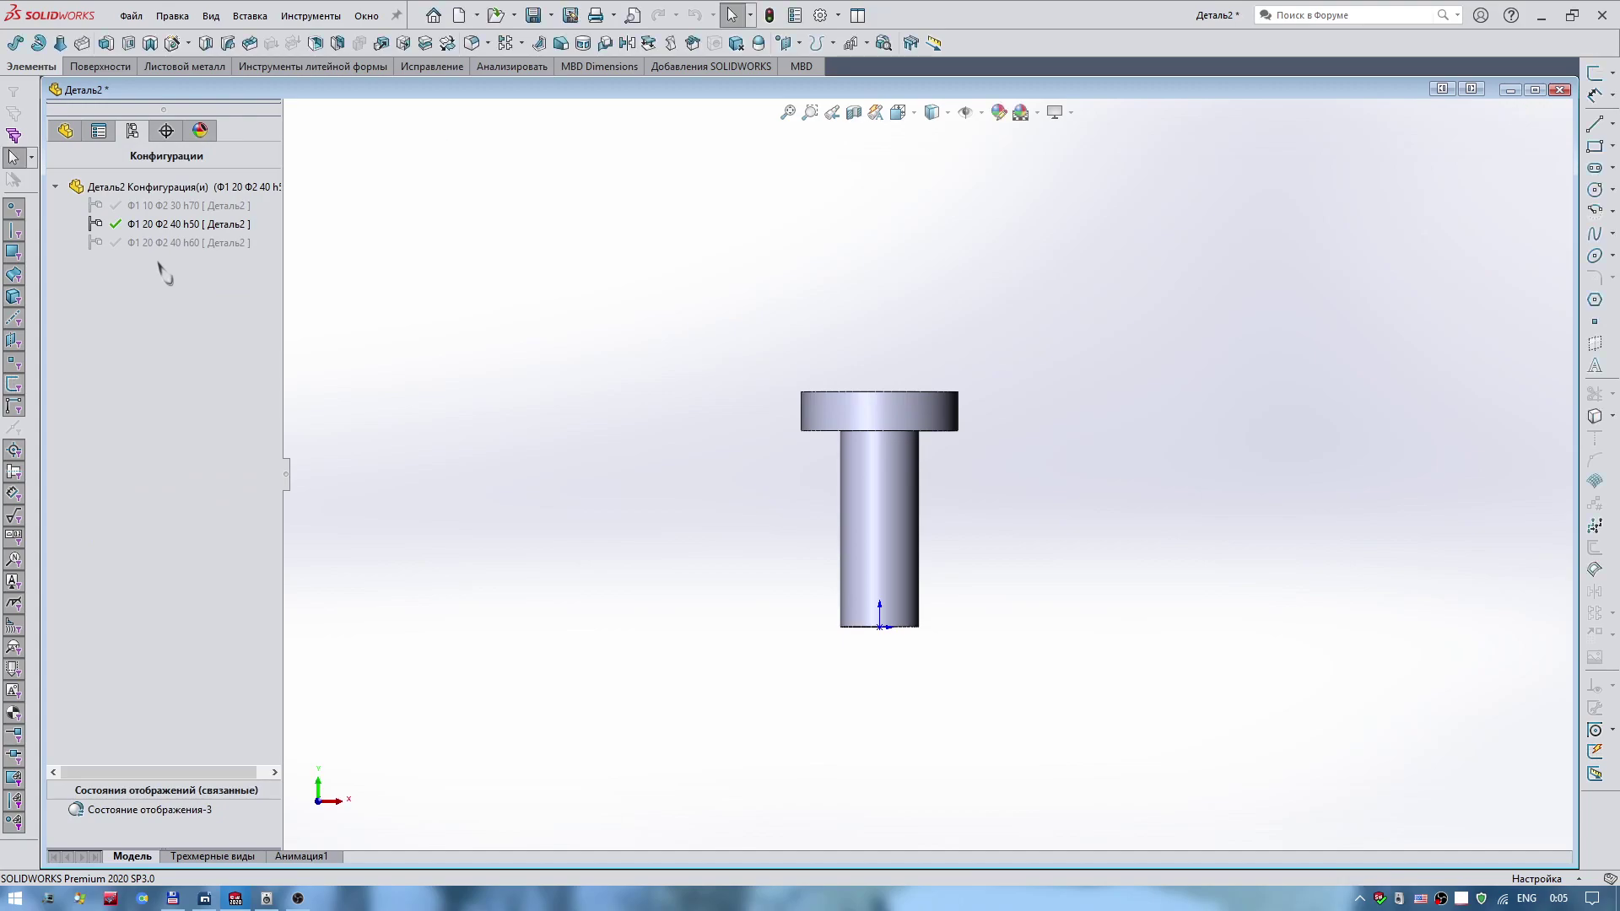
Make Ф1 20 Ф2 40 h50 the active configuration.
left_click(147, 243)
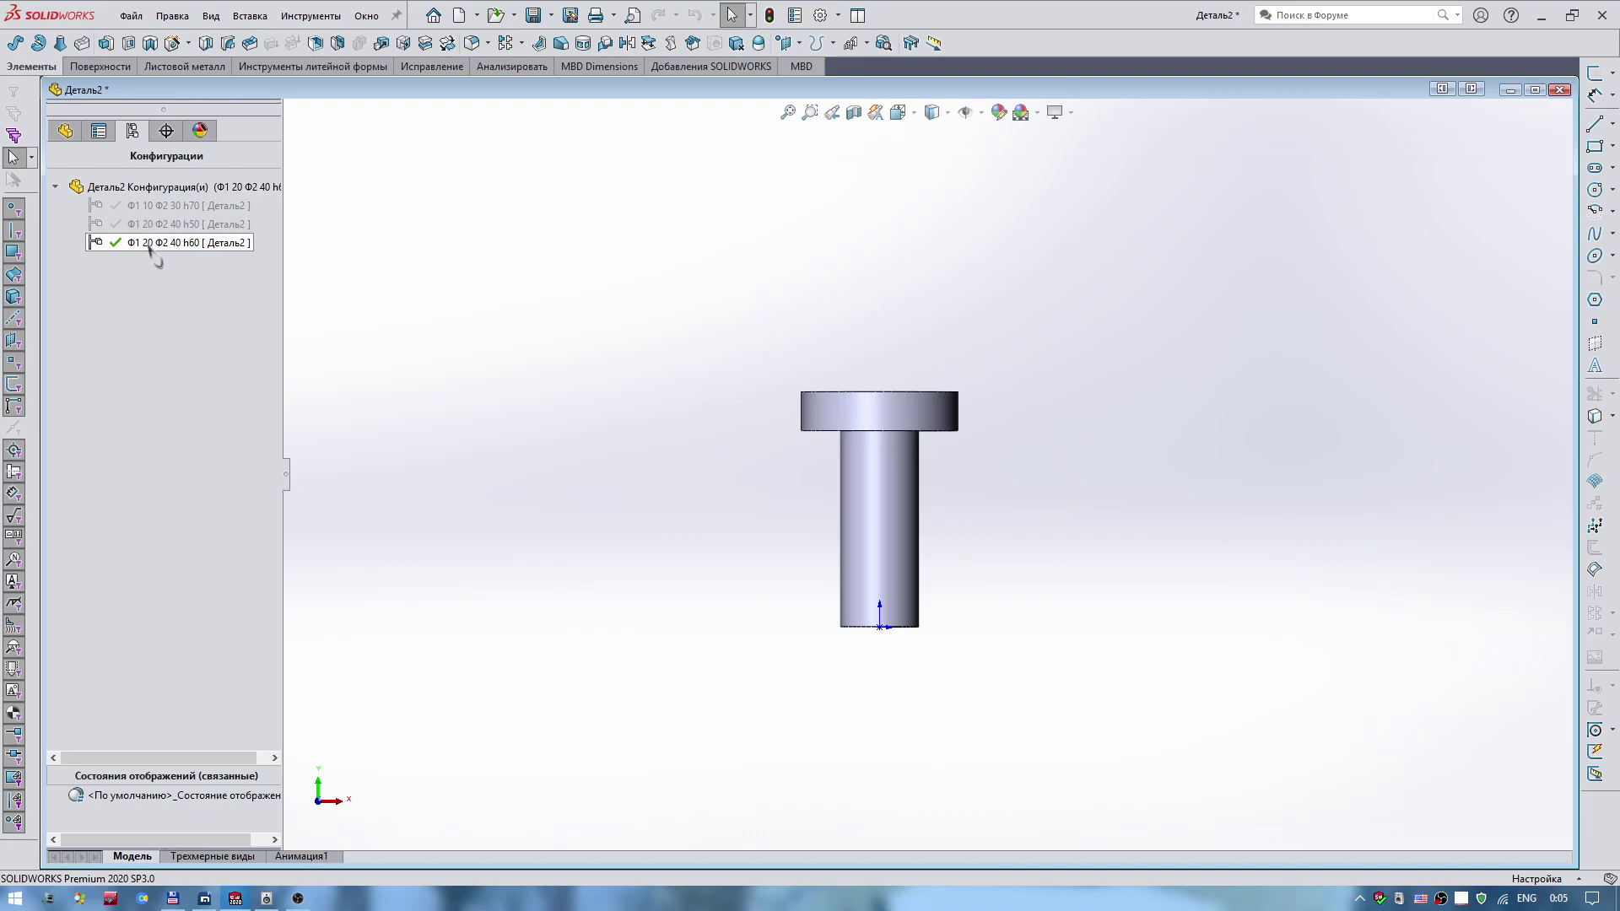
left_click(154, 226)
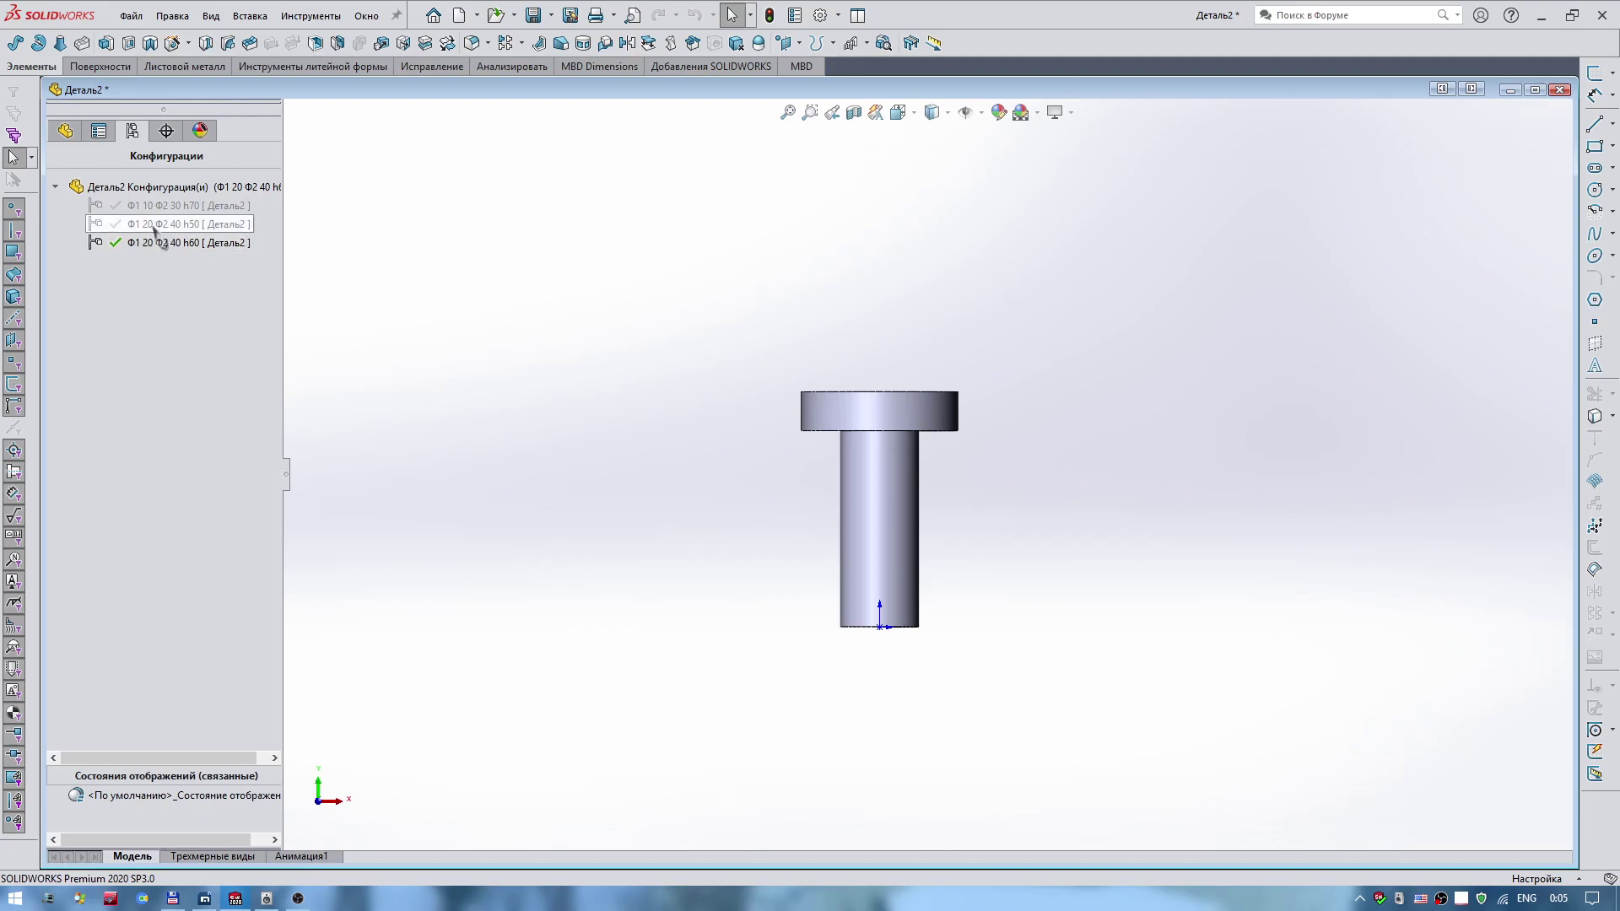
double_click(154, 226)
Change the Эскиз1 shaft length dimension from 50 to 40 mm and rebuild the pin.
left_click(65, 130)
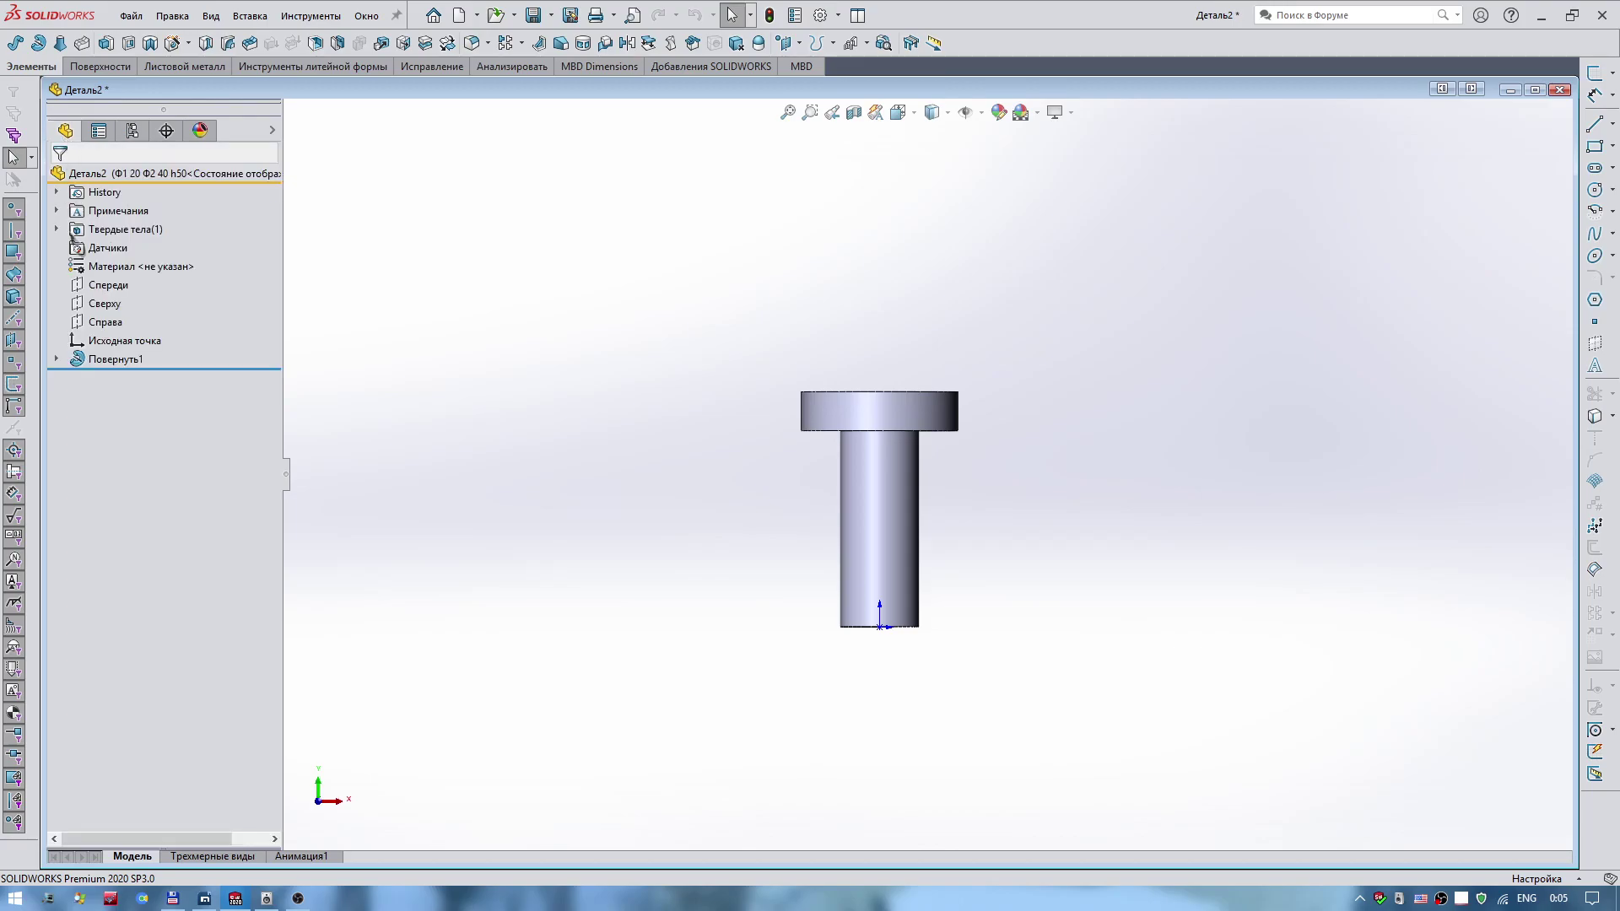
left_click(57, 359)
left_click(118, 377)
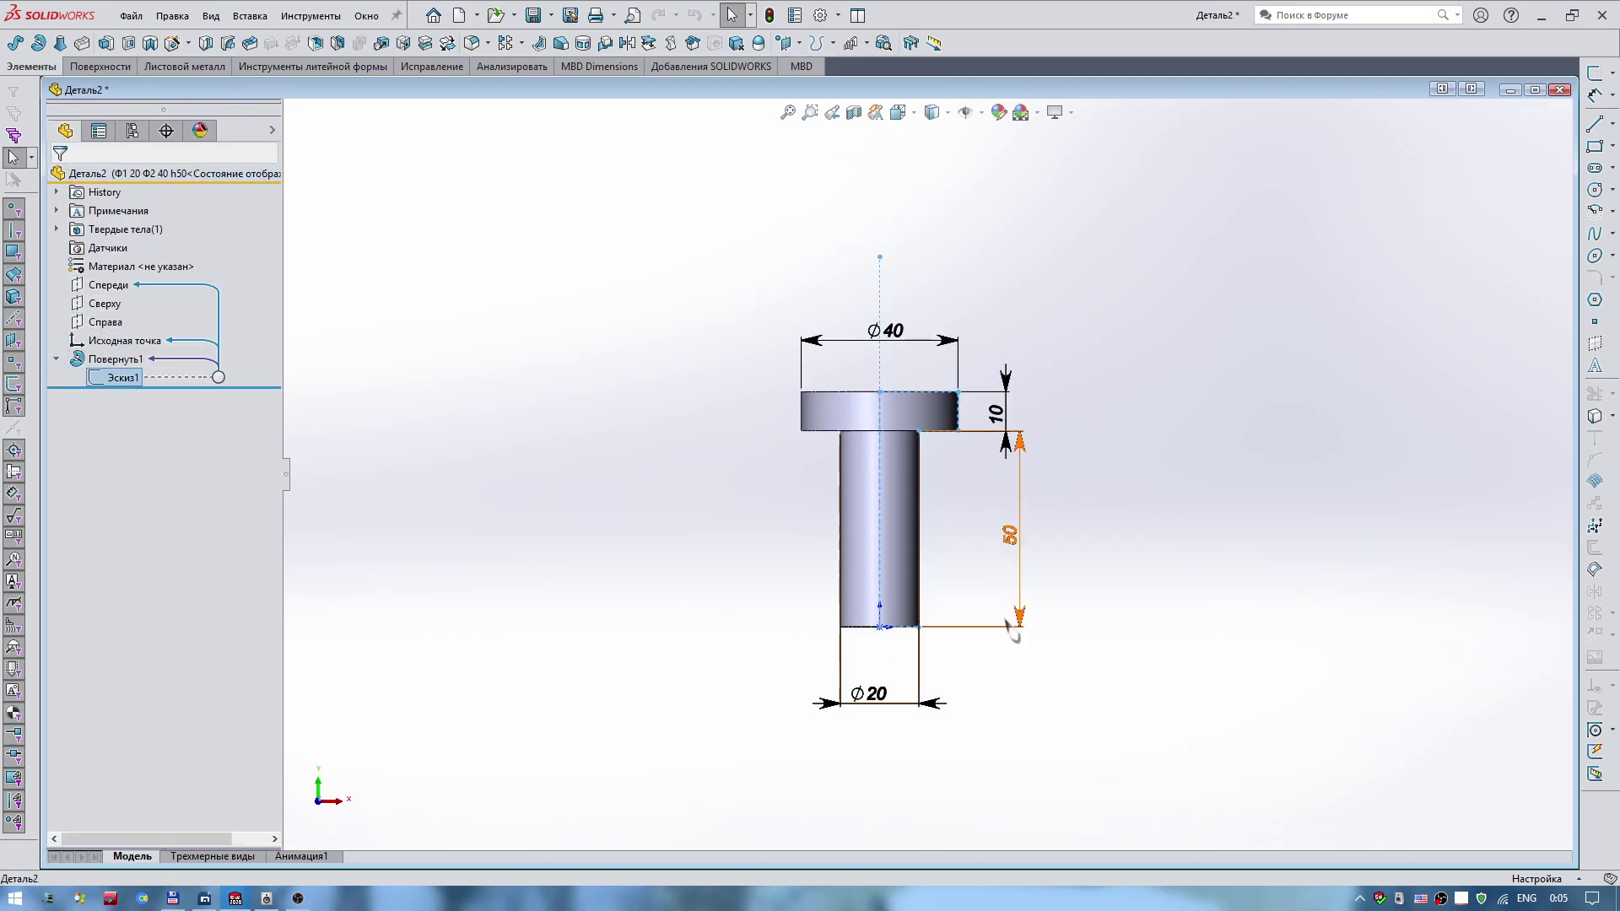
double_click(1011, 534)
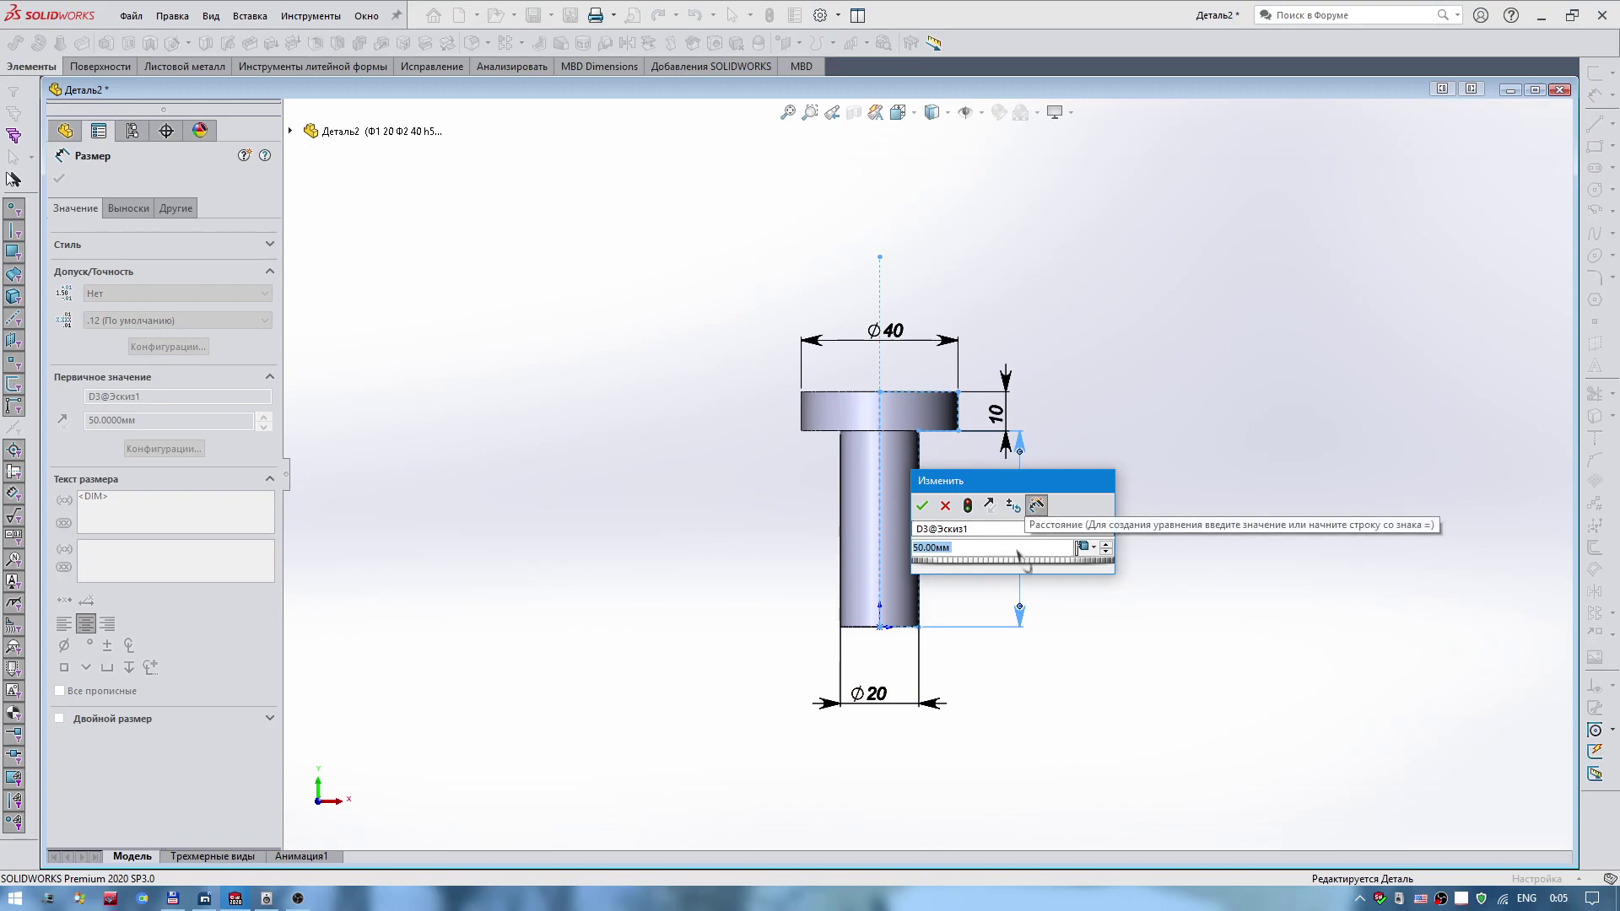
type("40")
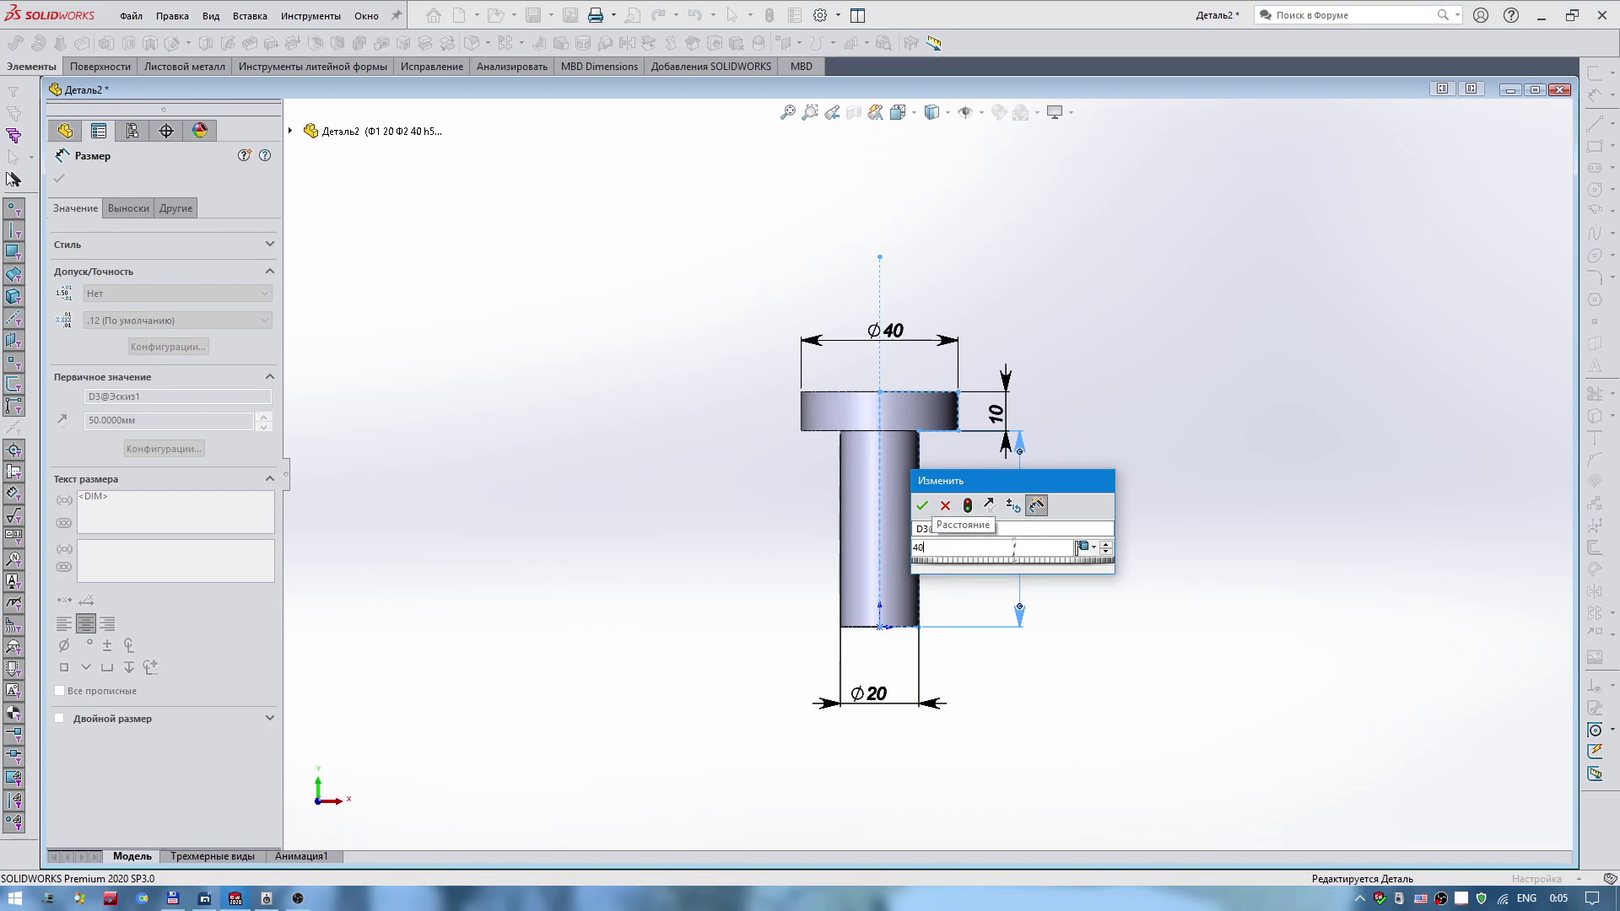
key("Return")
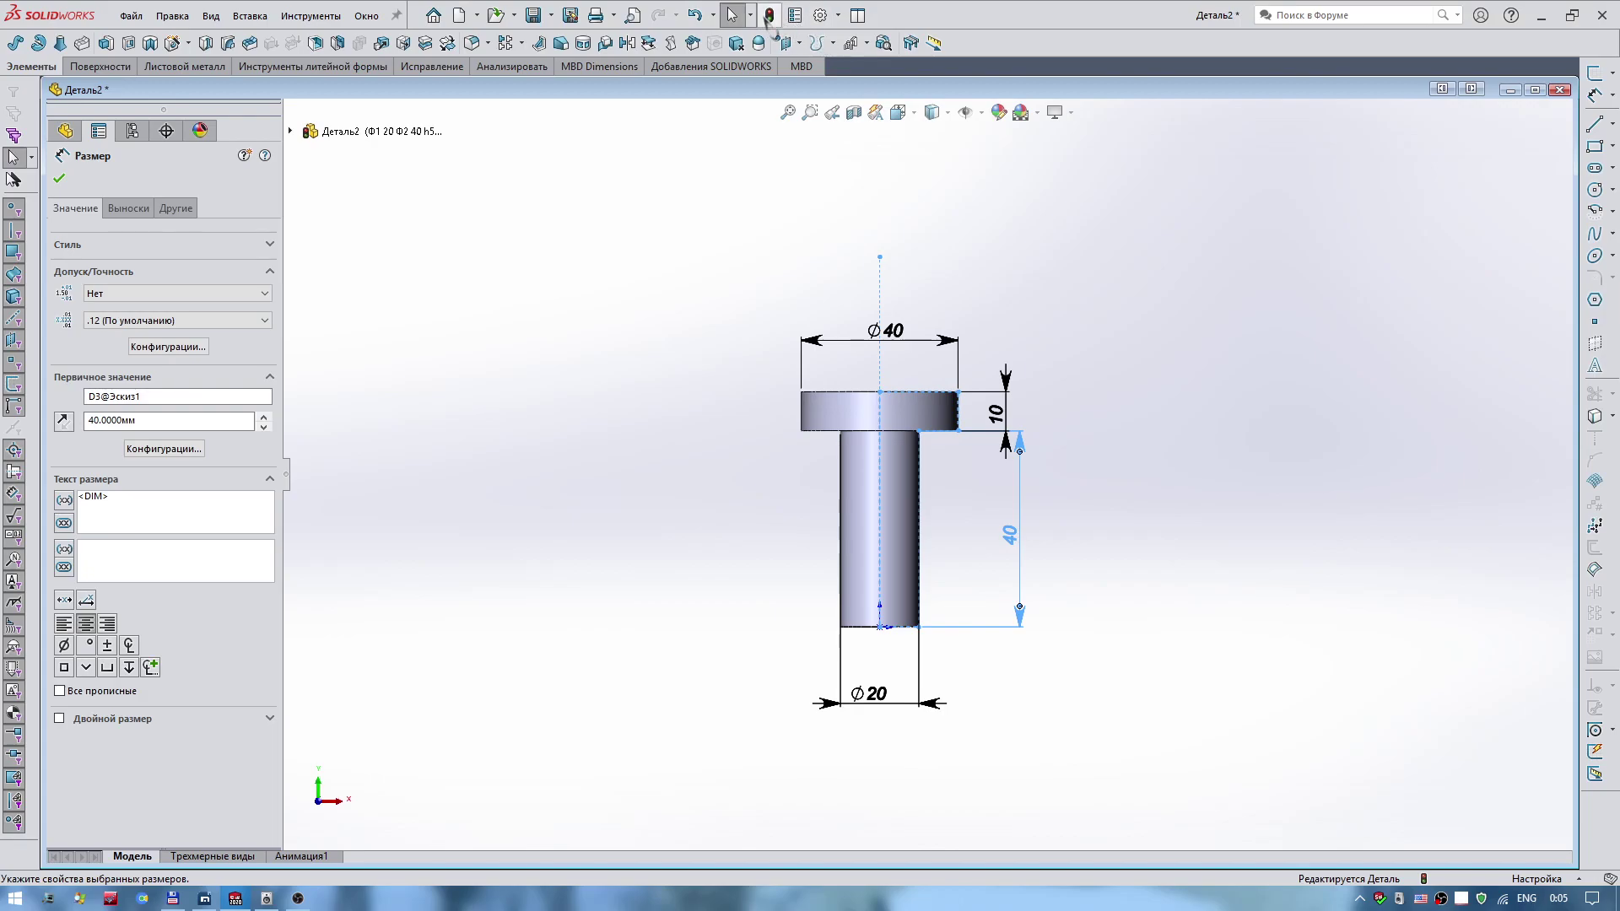
left_click(769, 15)
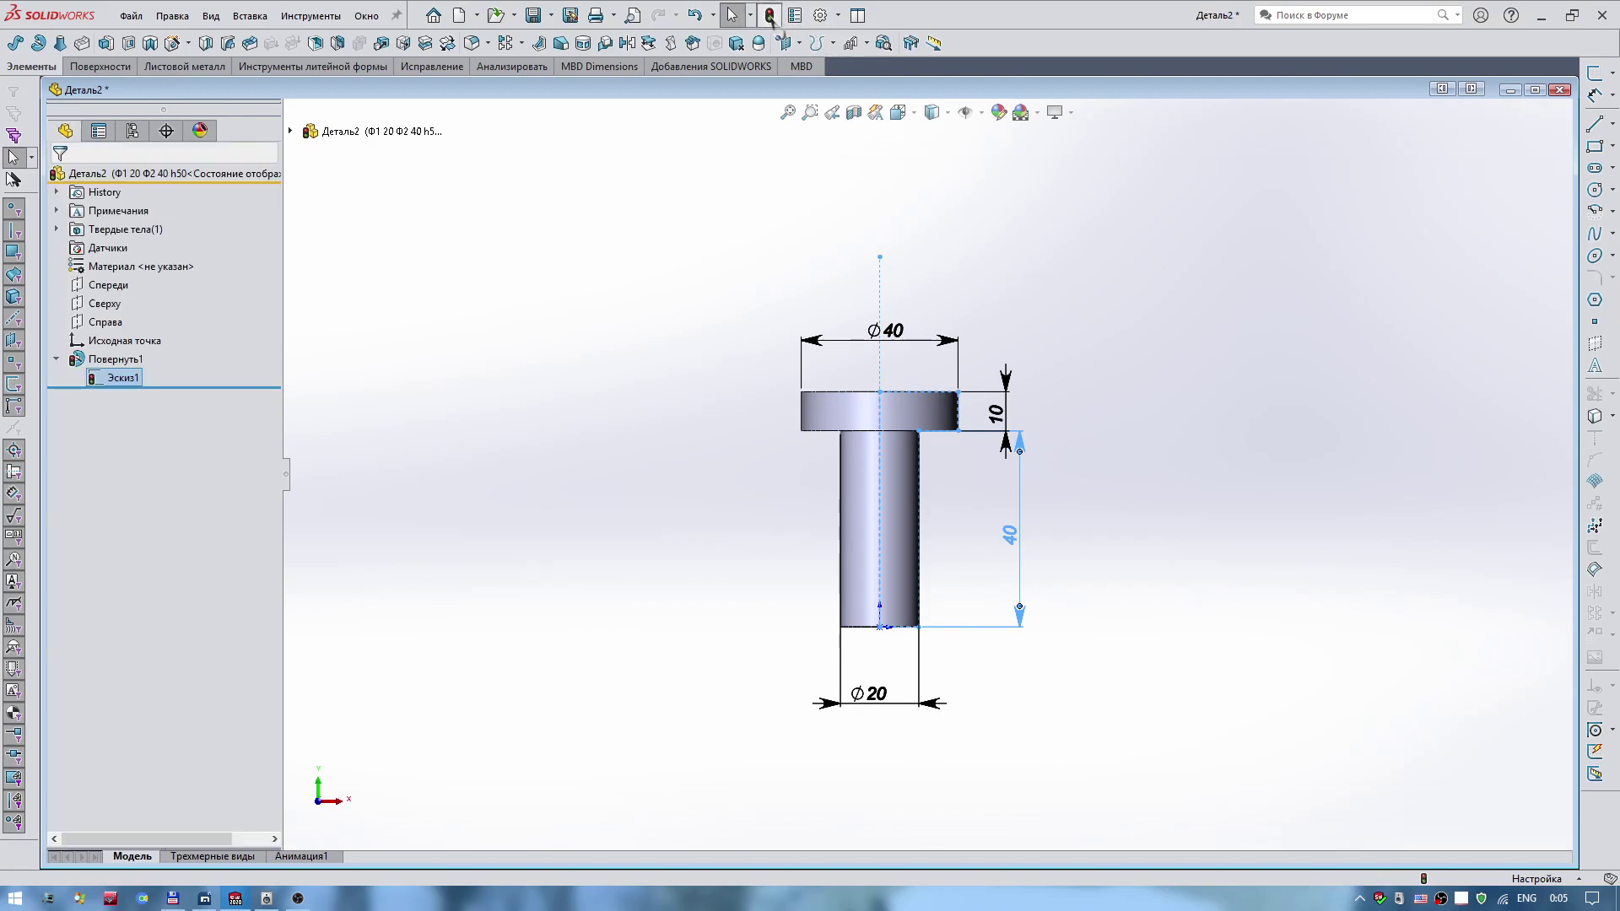
Activate Ф1 20 Ф2 40 h60, h50 and Ф1 10 Ф2 30 h70 in turn, ending on Ф1 20 Ф2 40 h50.
left_click(132, 130)
double_click(182, 243)
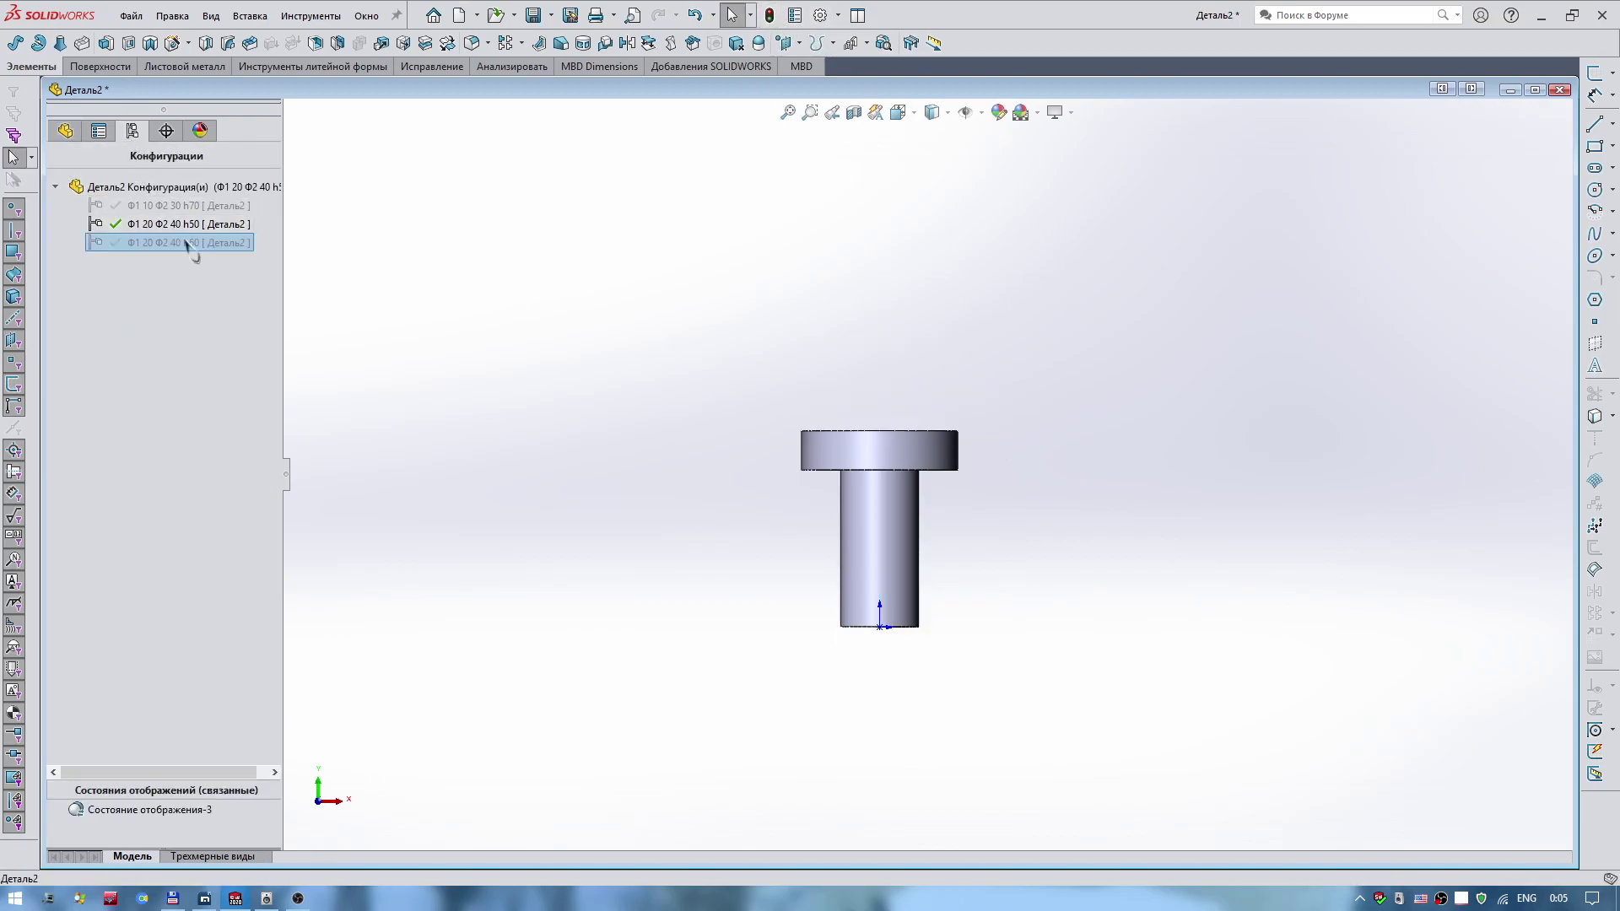
double_click(183, 224)
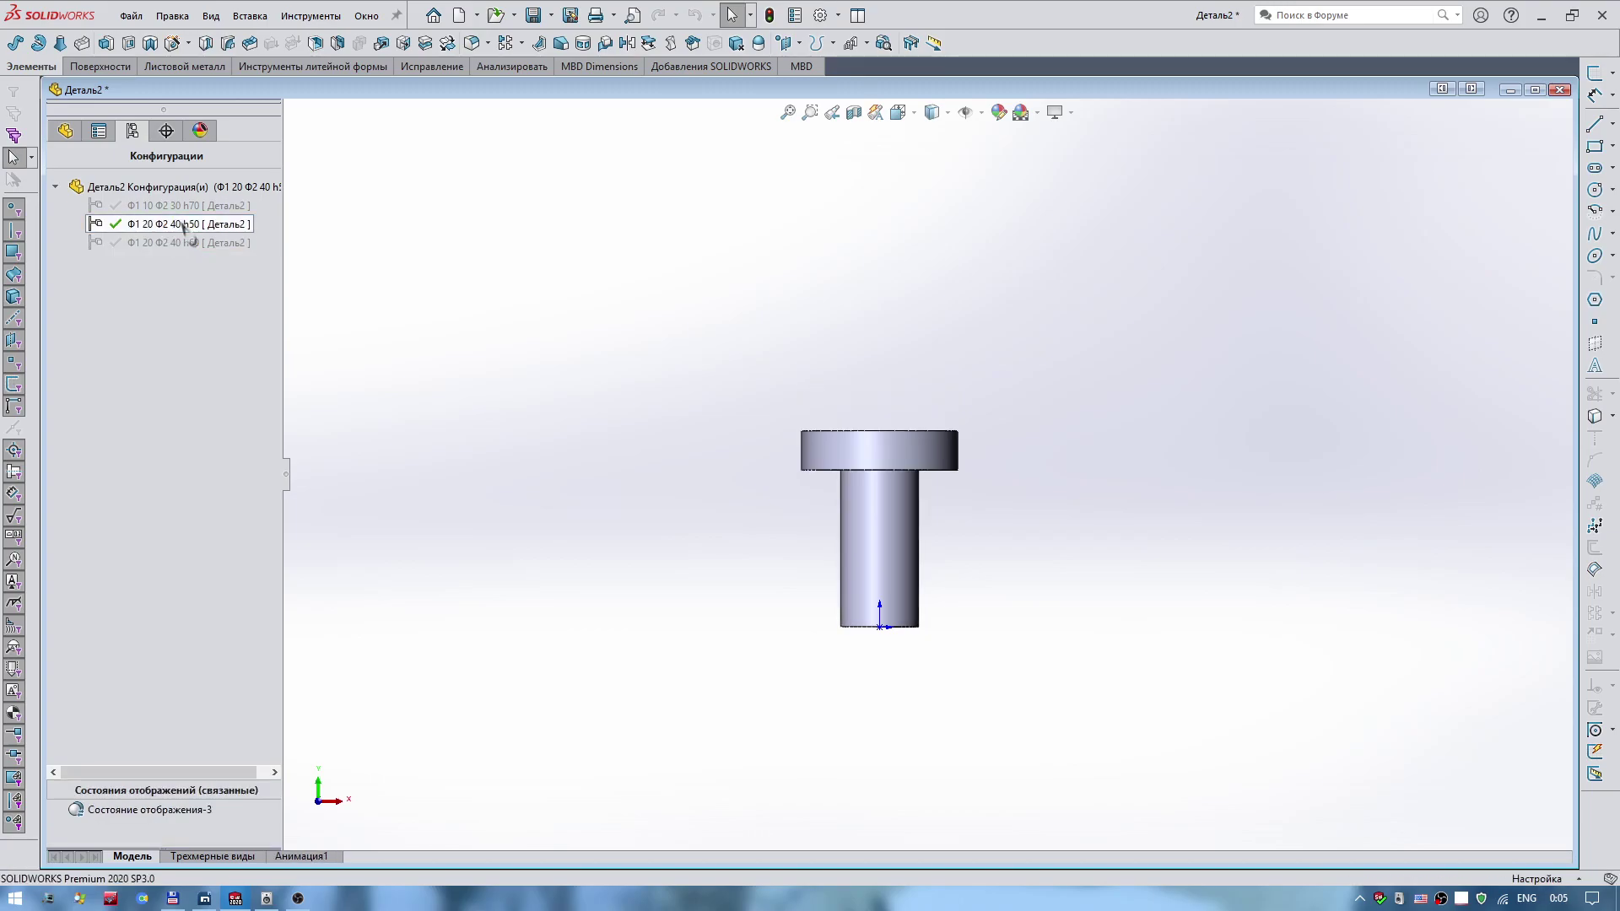
double_click(180, 206)
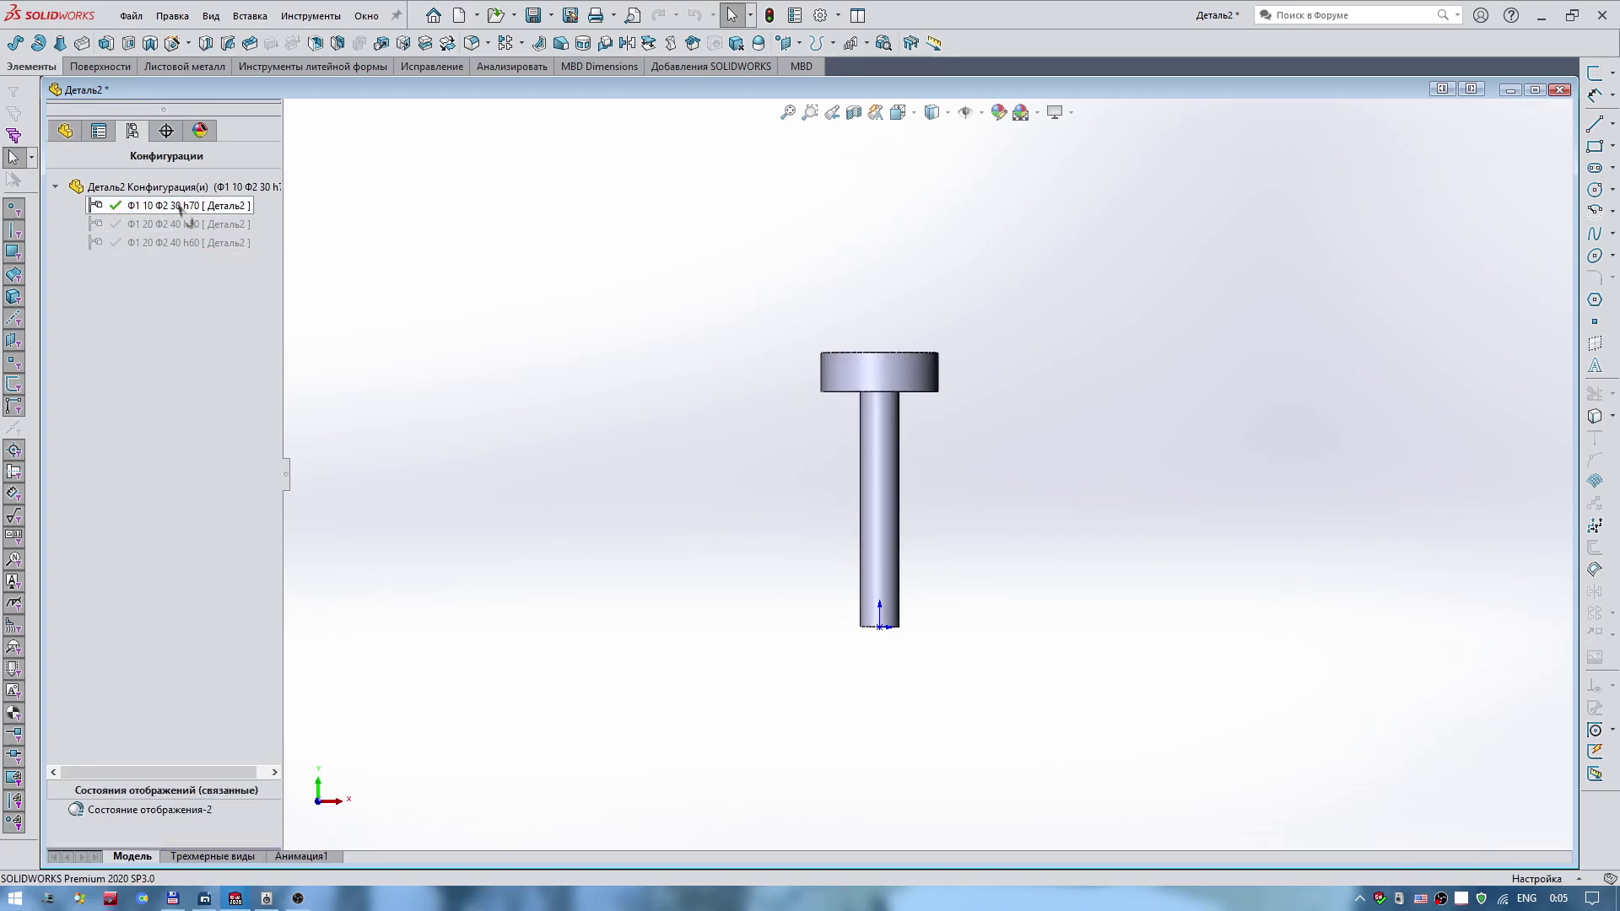
double_click(186, 224)
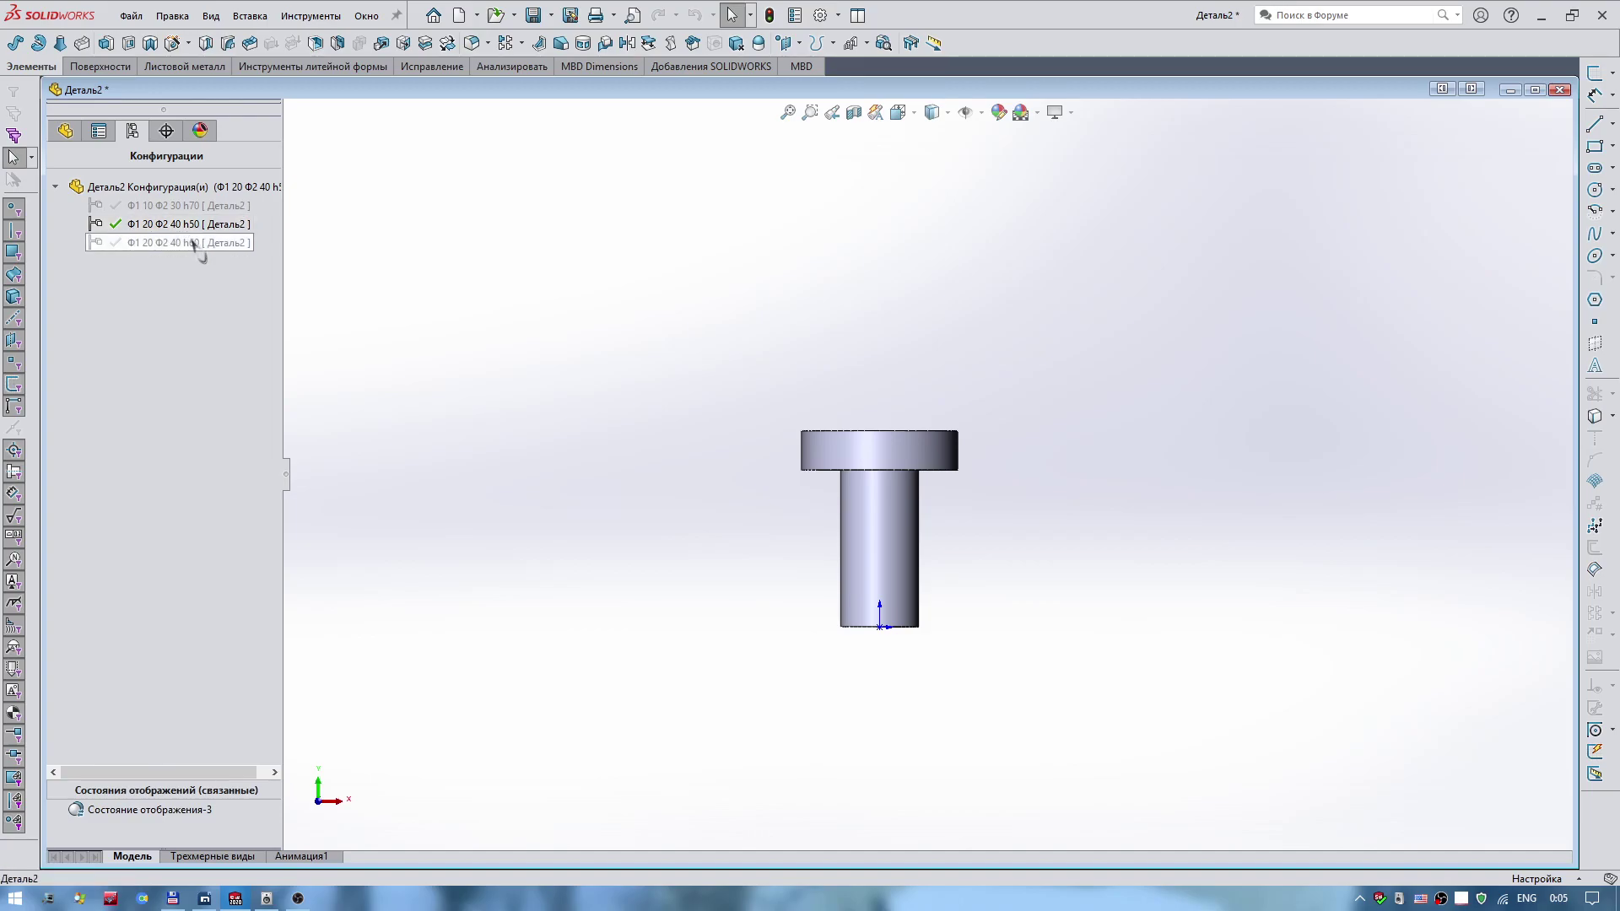